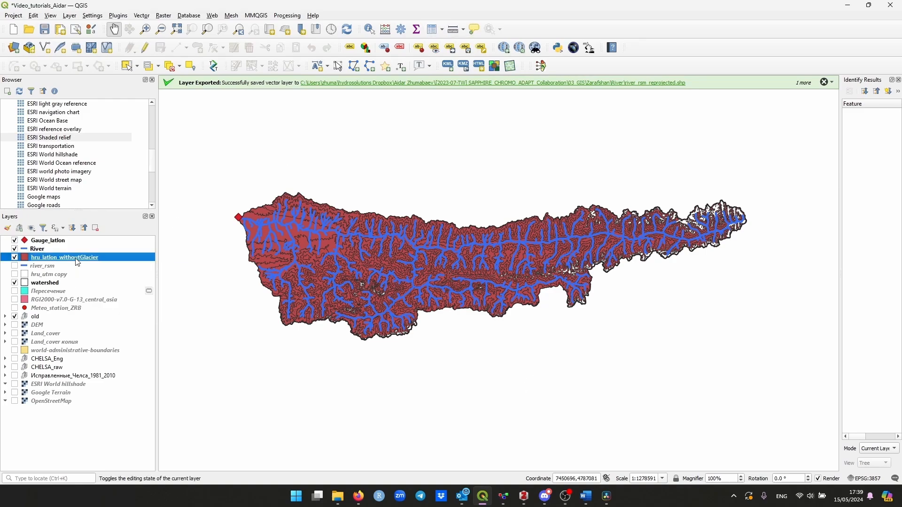
Examine the attribute tables of the hru_latlon_withoutGlacier, Gauge_latlon and River layers, comparing their junction and river ID fields.
click(435, 31)
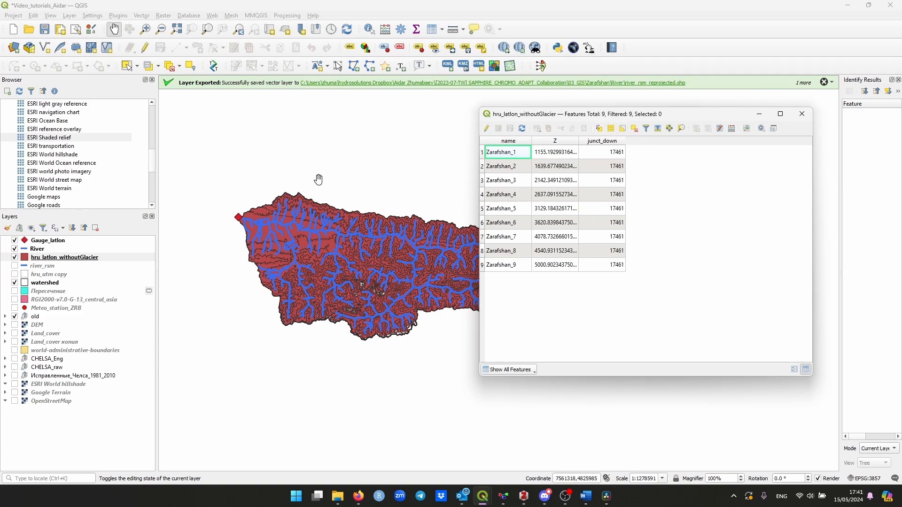
click(44, 242)
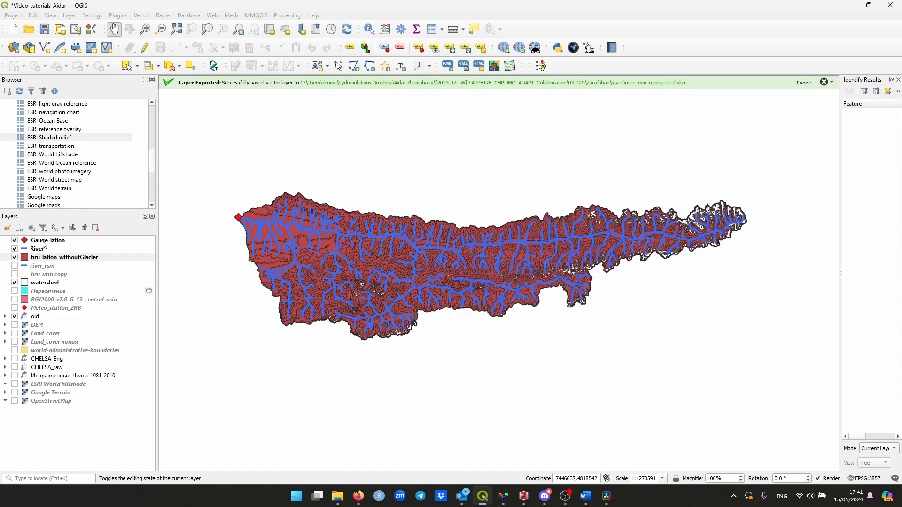
click(436, 30)
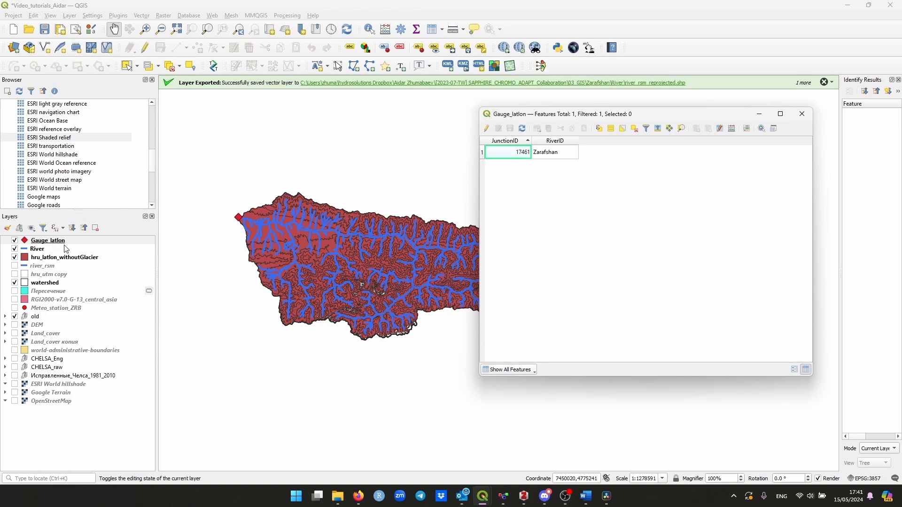
click(45, 246)
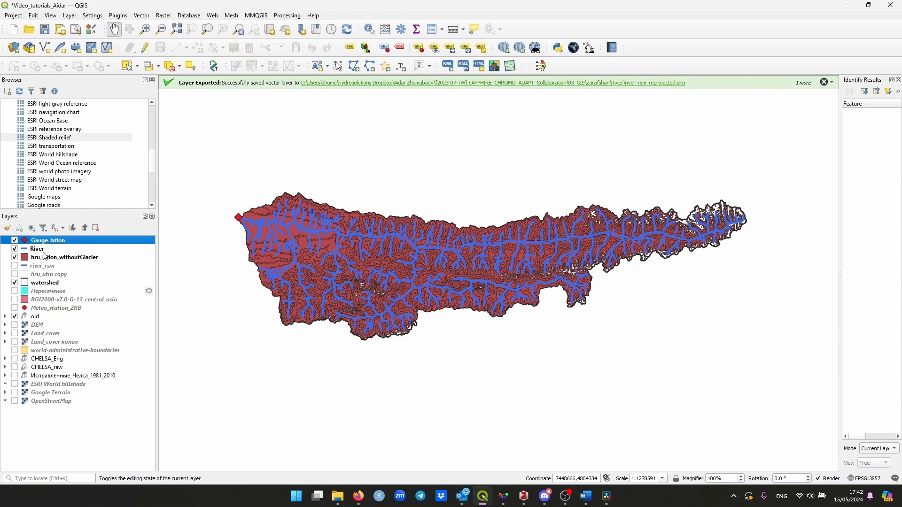
click(44, 250)
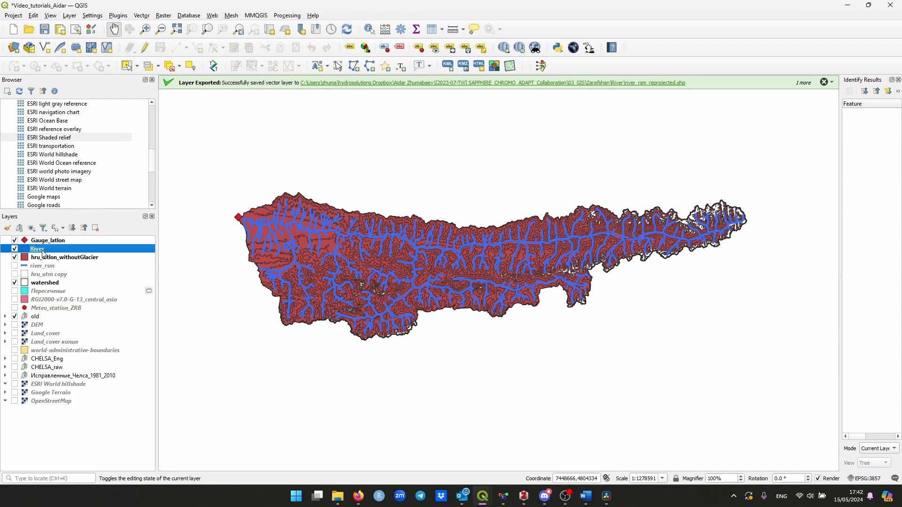
click(432, 30)
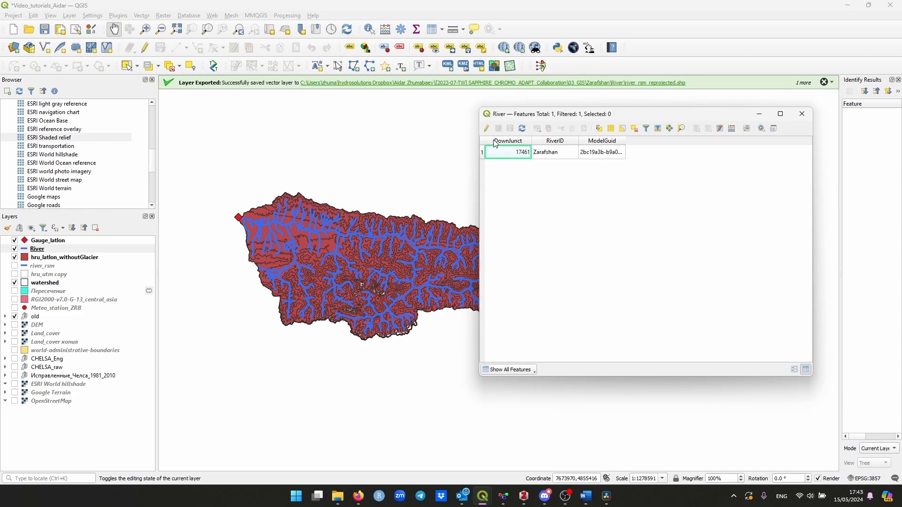
click(802, 113)
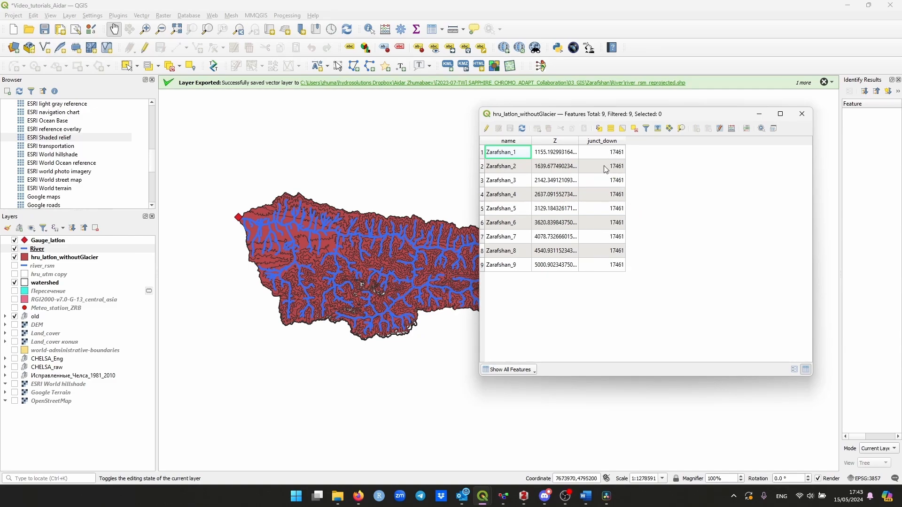
drag(691, 116, 718, 12)
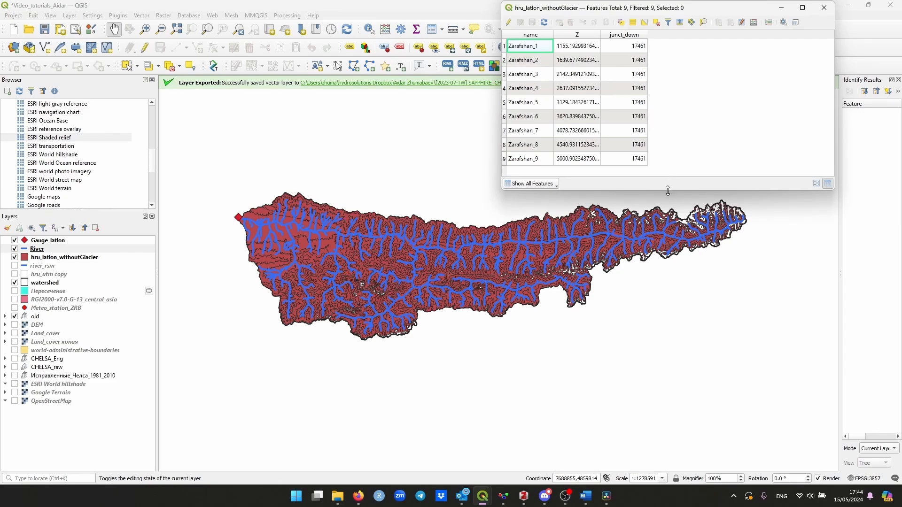
drag(667, 190, 649, 345)
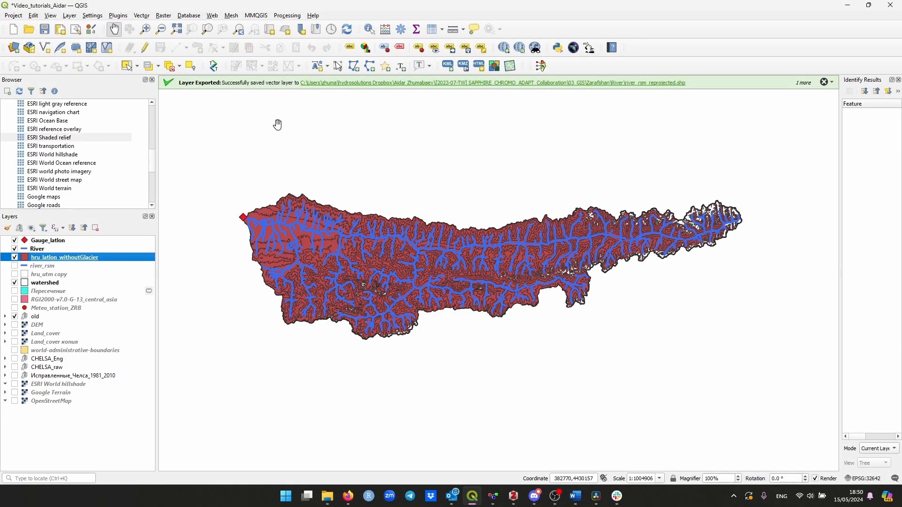
Check the coordinate reference system of the hru_latlon_withoutGlacier layer in its properties.
right_click(58, 258)
click(143, 483)
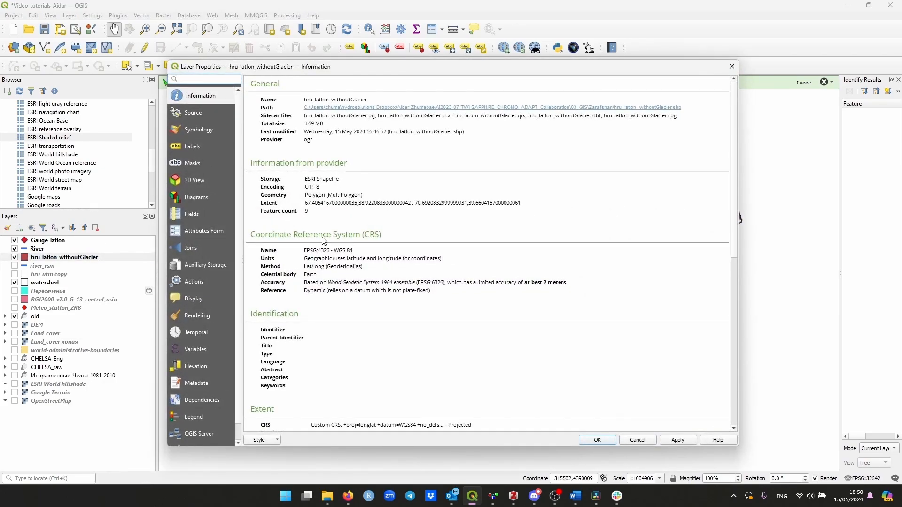
click(638, 442)
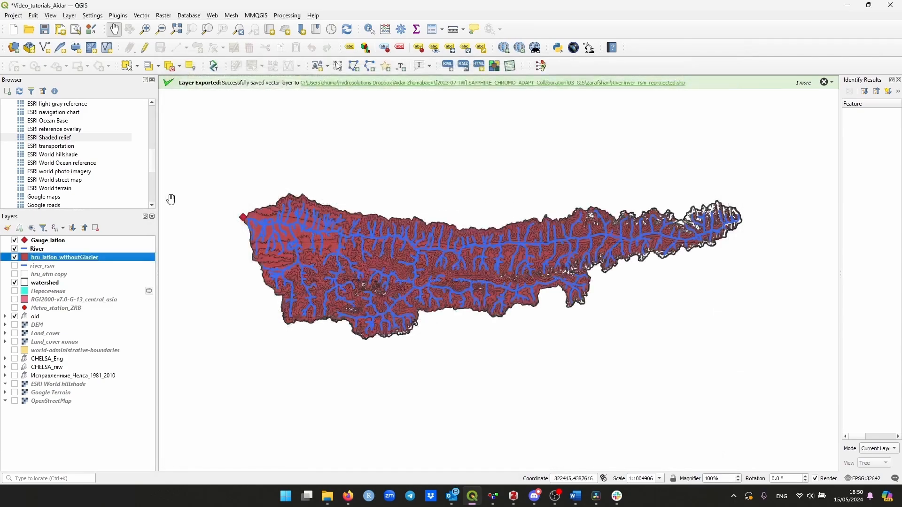
Reproject the hru_latlon_withoutGlacier layer to EPSG:32642 - WGS 84 / UTM zone 42N, saving it as hru_withoutGlacier_UTM.shp in the Zarafshan folder.
click(142, 15)
mouse_move(166, 51)
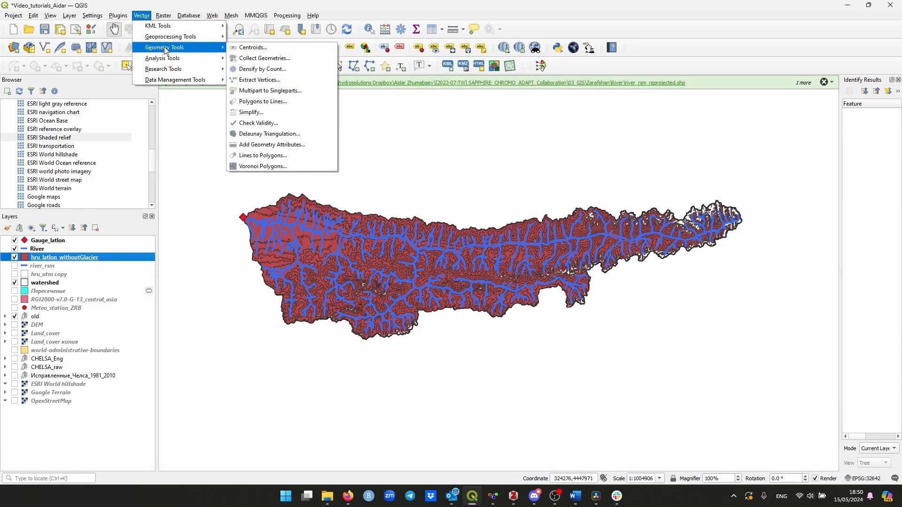
mouse_move(188, 81)
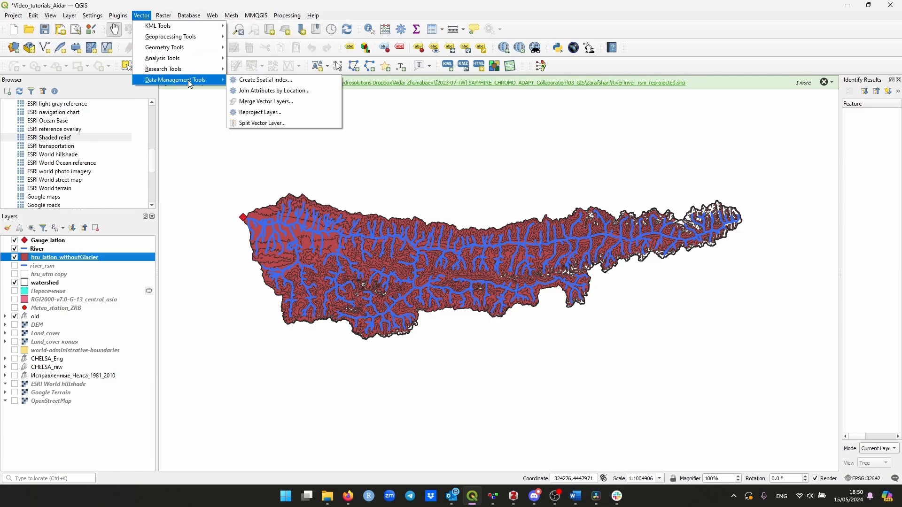
click(266, 115)
click(288, 82)
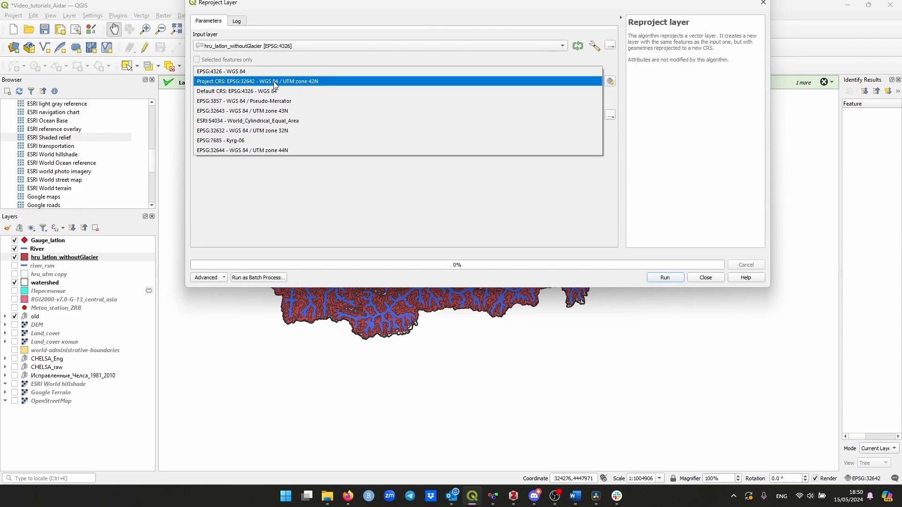
click(276, 83)
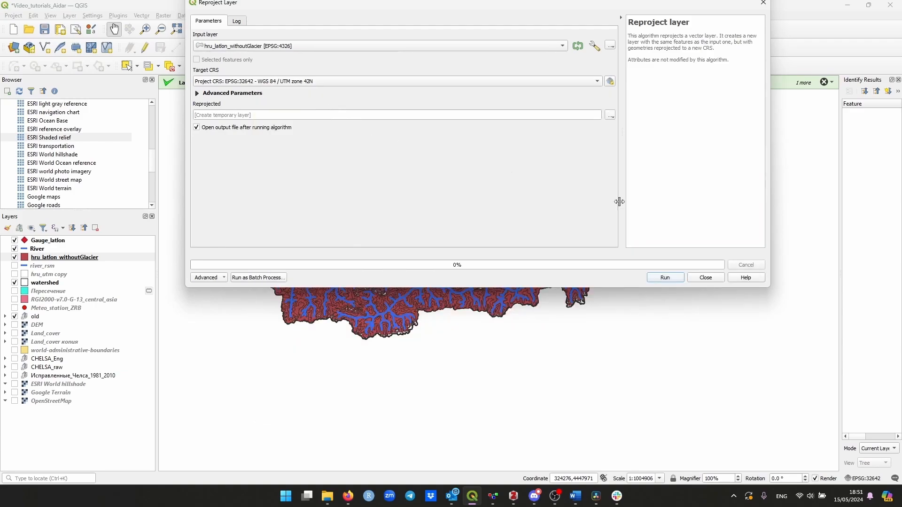
click(611, 114)
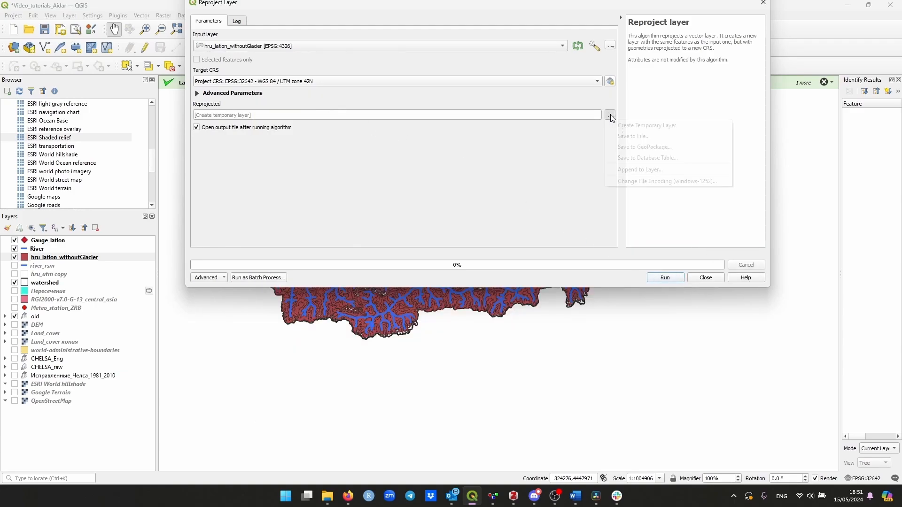
click(653, 135)
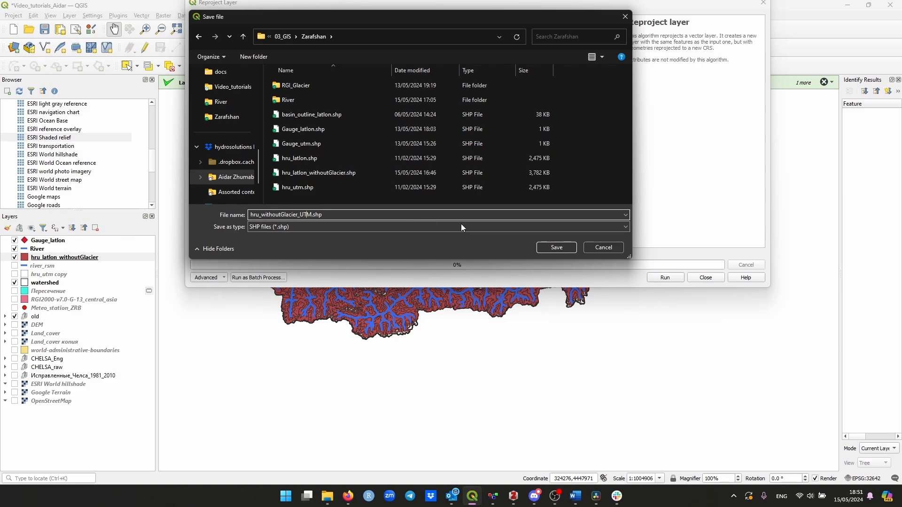
click(556, 247)
click(667, 278)
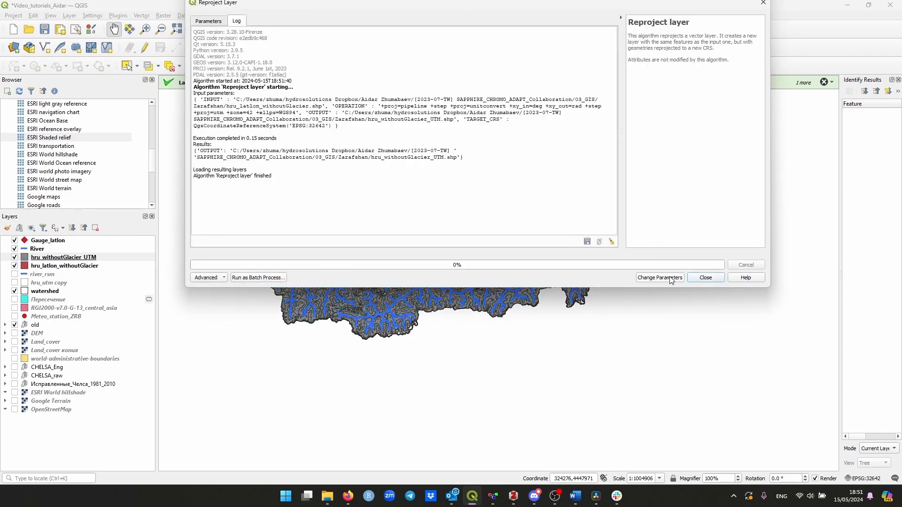
click(694, 278)
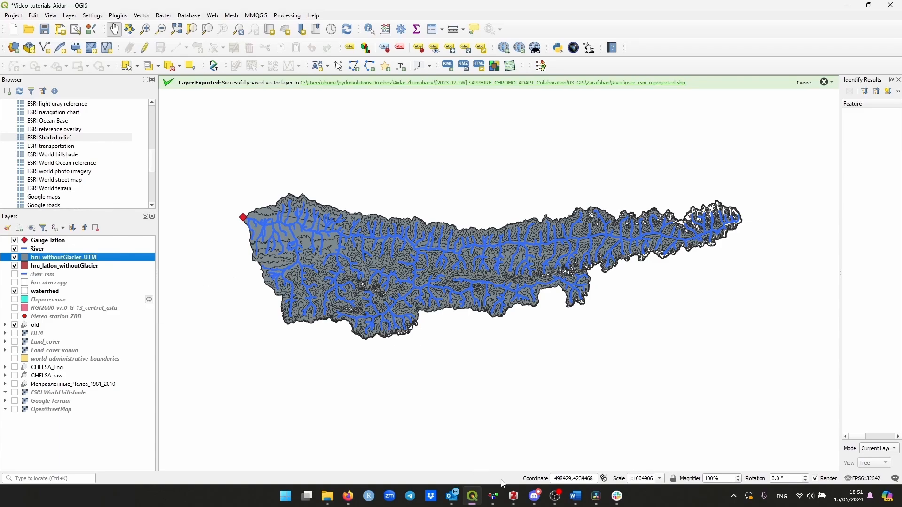
Switch to RS MINERVE and examine the parameters of HBV basins Zarafshan_7 and Zarafshan_8, the kinematic wave river, and the GIS model configuration.
click(491, 498)
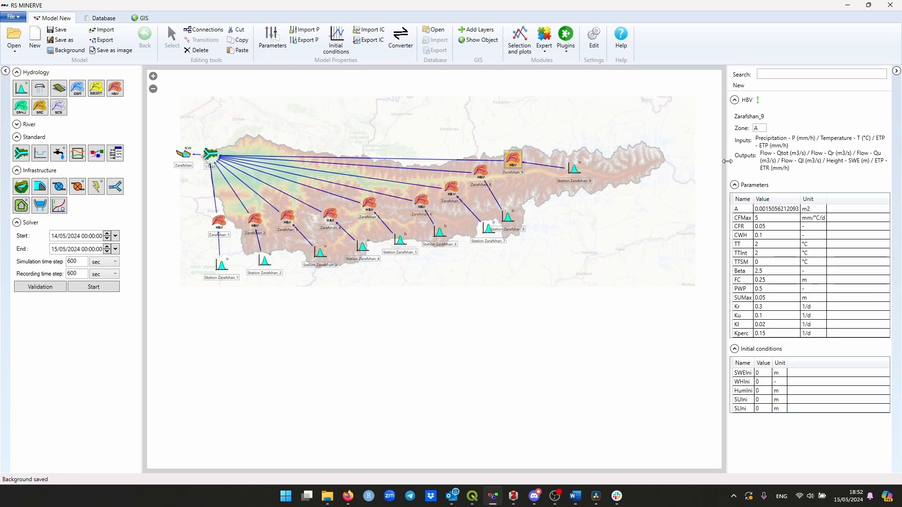
drag(727, 169, 621, 173)
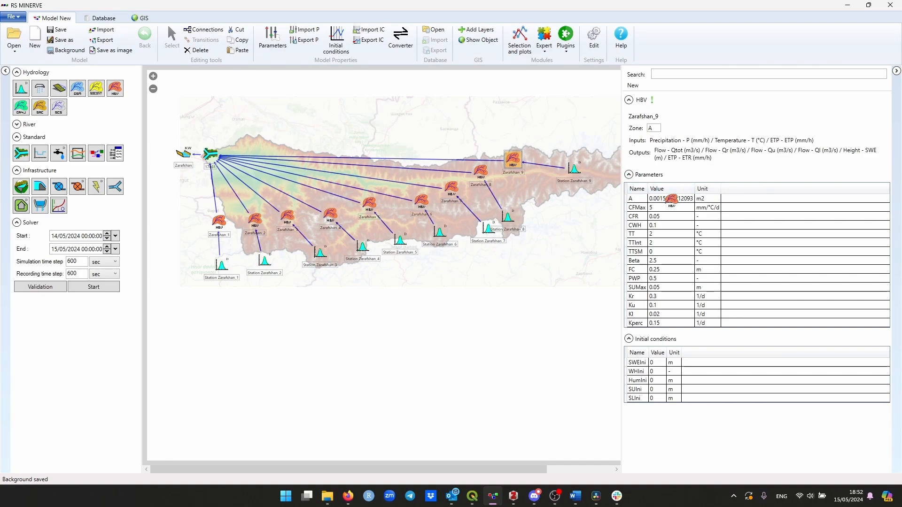
click(479, 168)
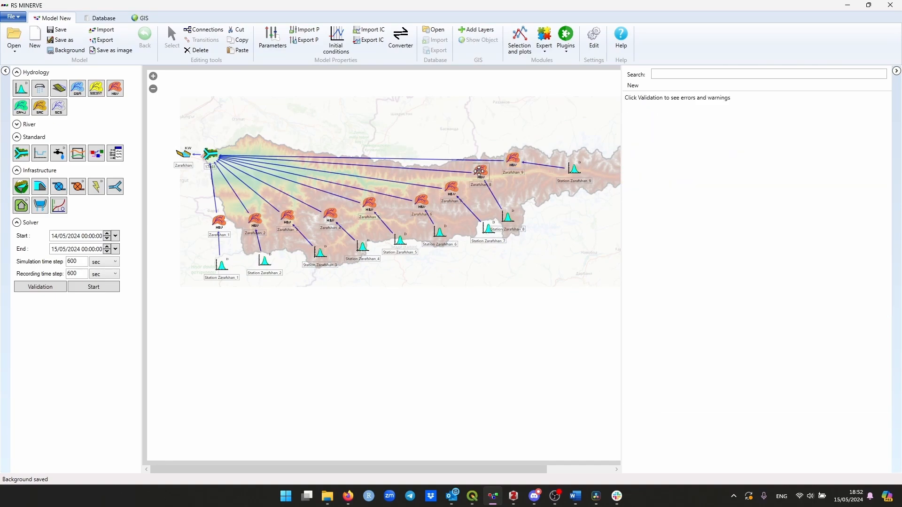
click(479, 171)
click(454, 185)
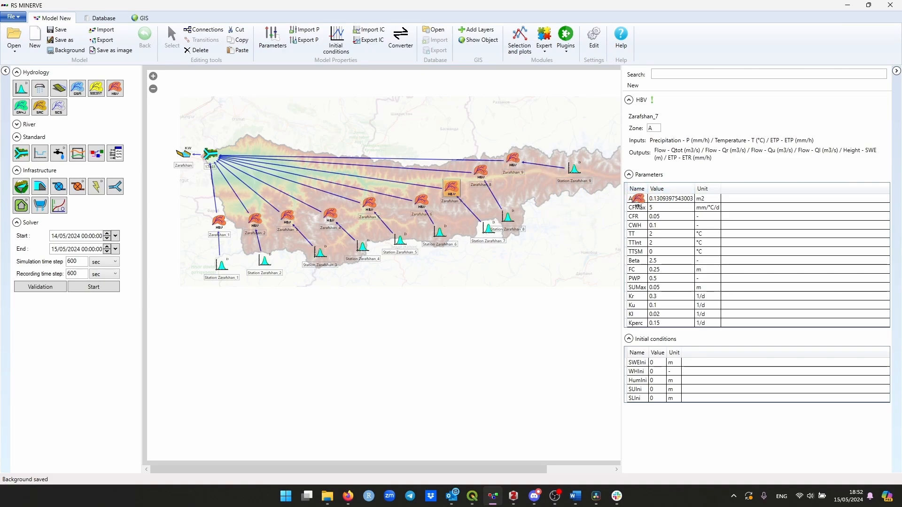
click(620, 201)
click(481, 172)
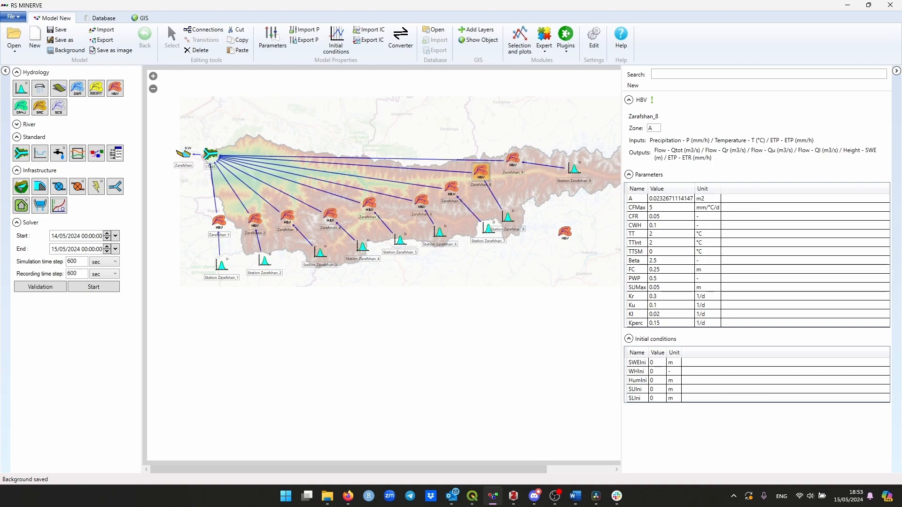
click(179, 151)
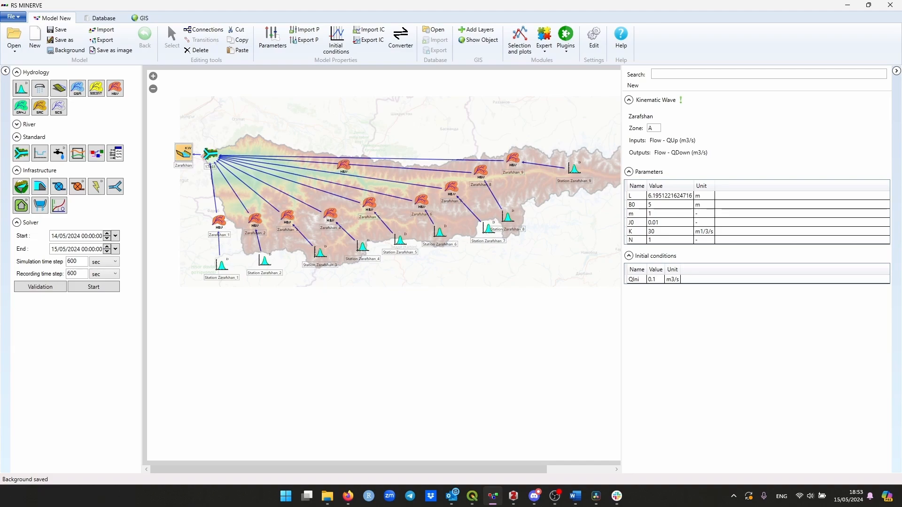
click(140, 18)
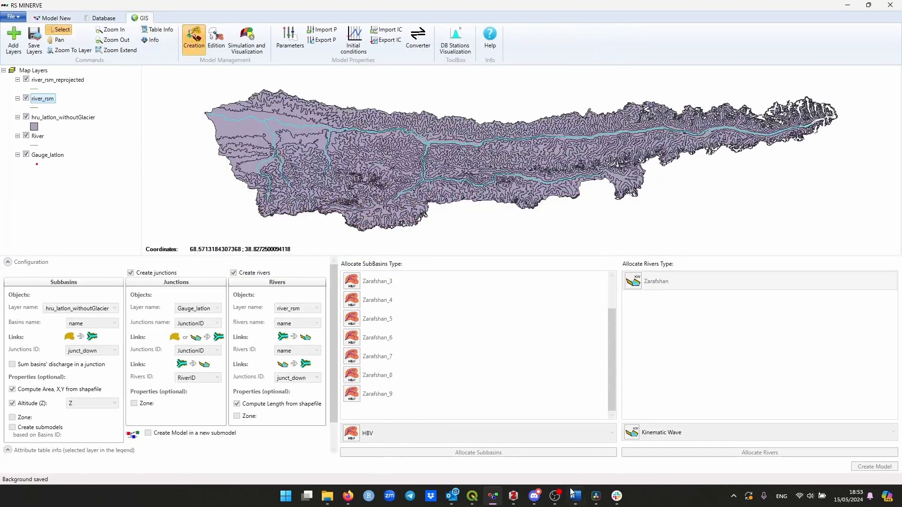
Switch to QGIS and check the Gauge_latlon layer's attribute table and coordinate reference system.
click(472, 499)
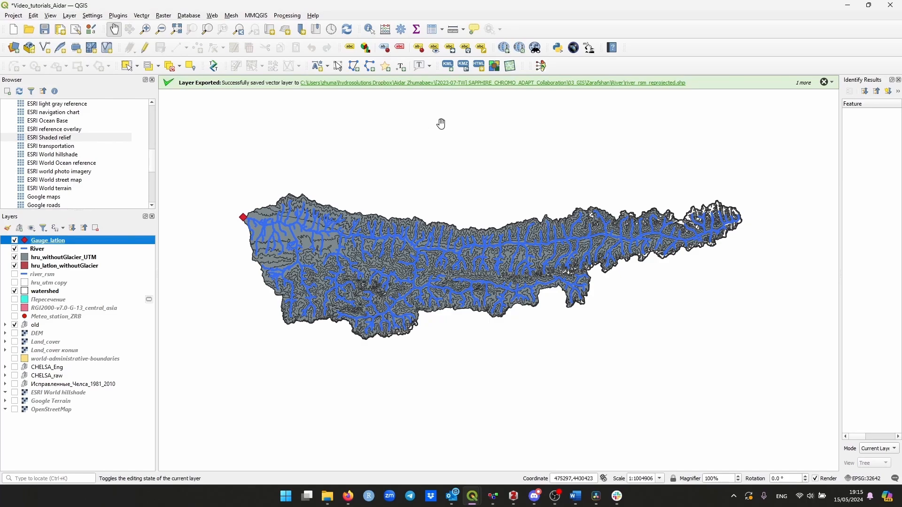
click(434, 32)
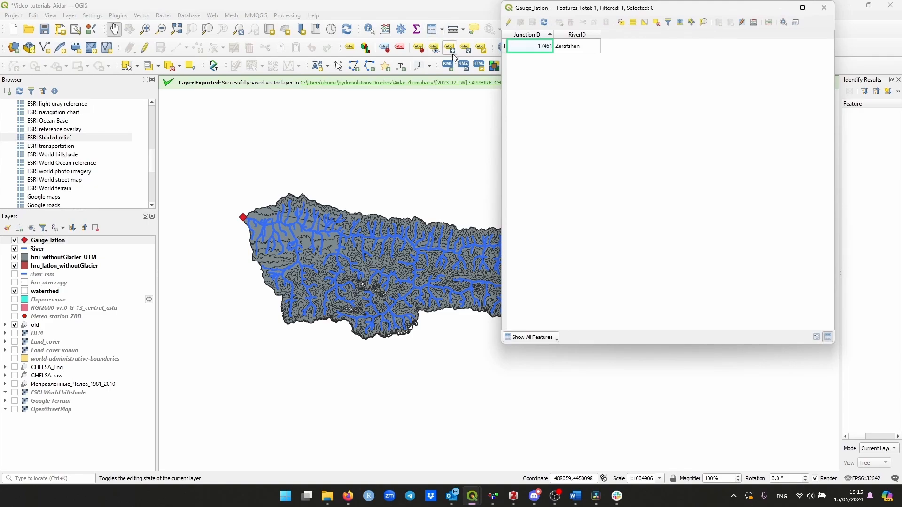
drag(583, 8, 582, 96)
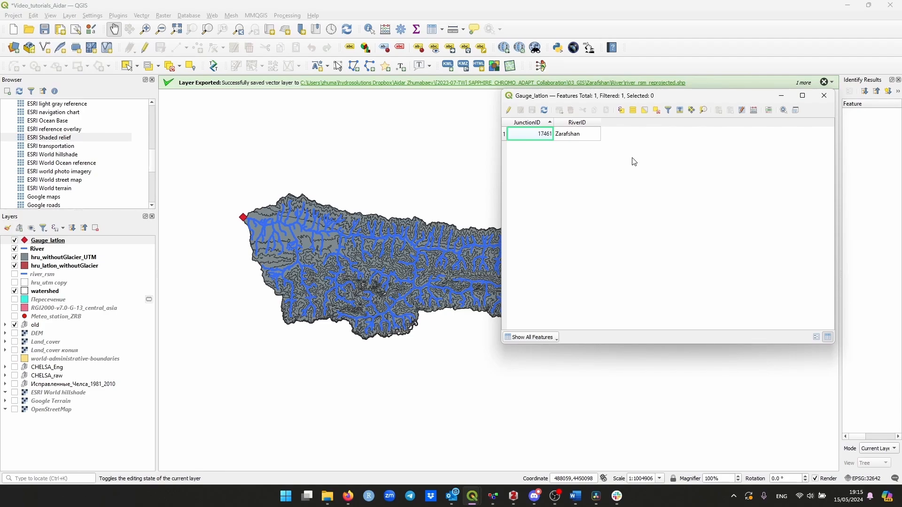
click(89, 239)
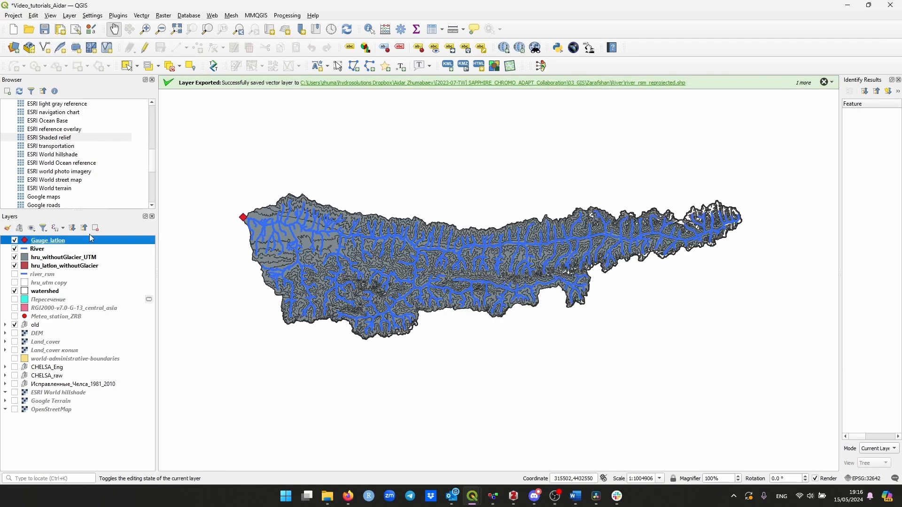
right_click(56, 240)
click(114, 453)
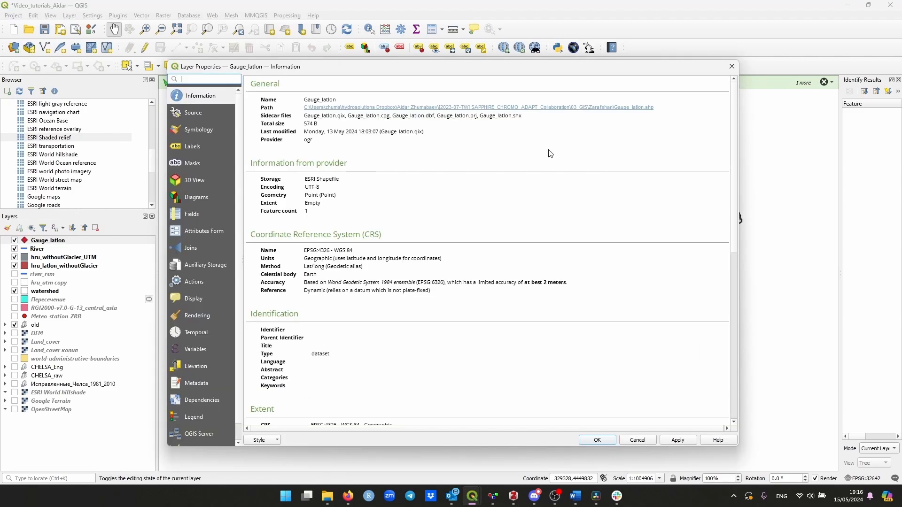
click(731, 67)
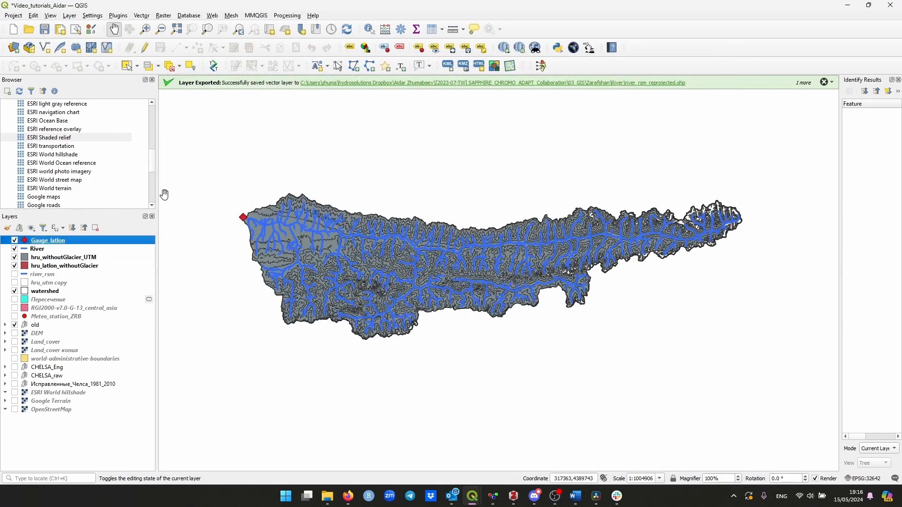
Open the Reproject Layer tool for the Gauge_latlon layer.
click(141, 16)
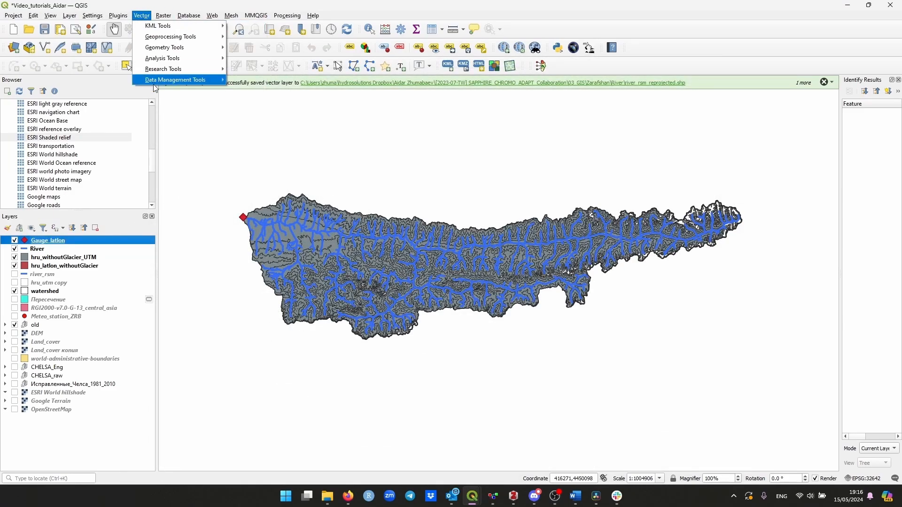
mouse_move(194, 79)
click(256, 111)
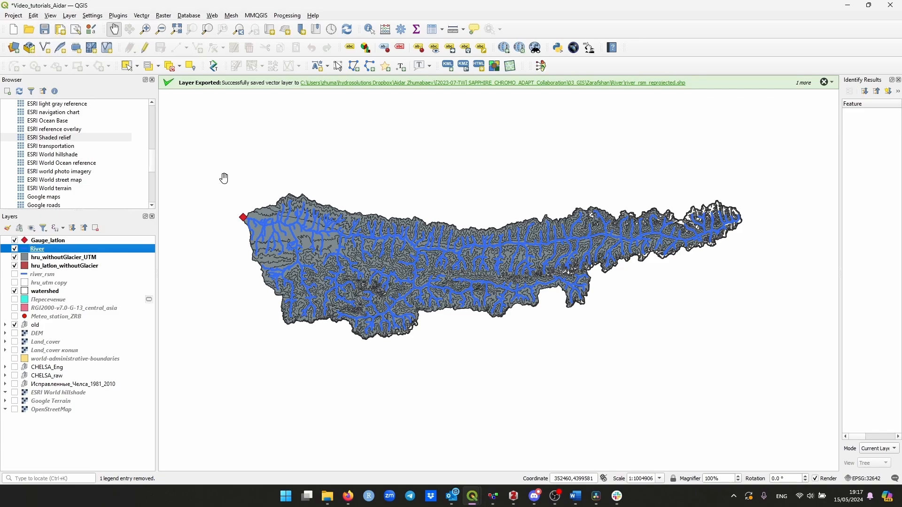
Open the attribute table of the River layer to examine its fields.
click(431, 30)
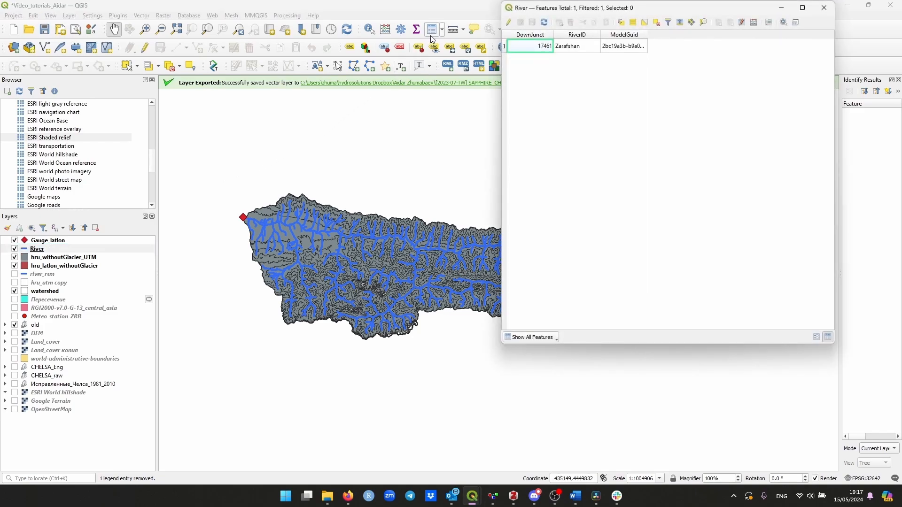
Open the attribute tables of the Gauge_latlon and River layers and compare their junction and river ID fields.
drag(610, 14, 552, 162)
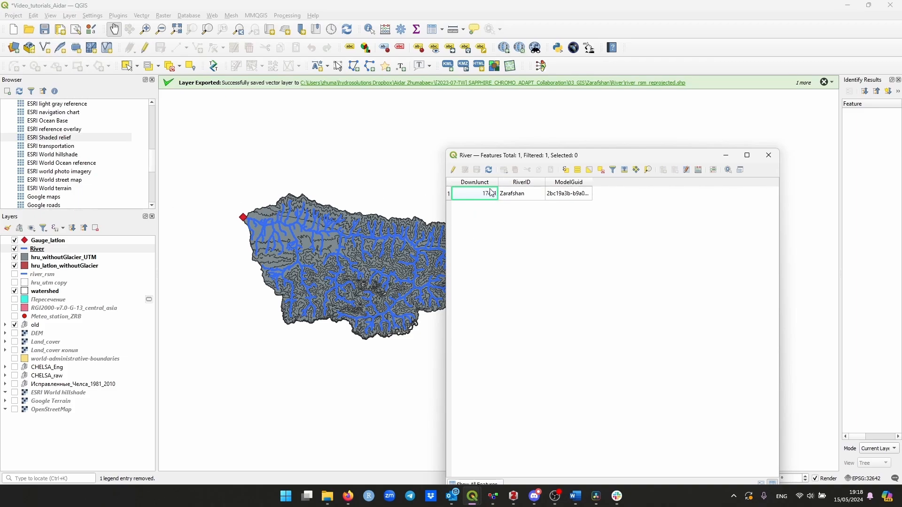
right_click(55, 241)
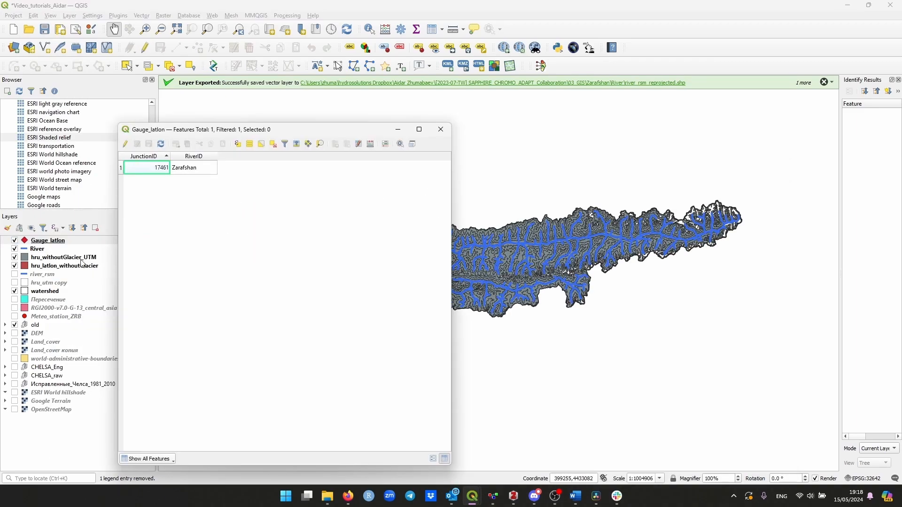
click(52, 251)
click(430, 31)
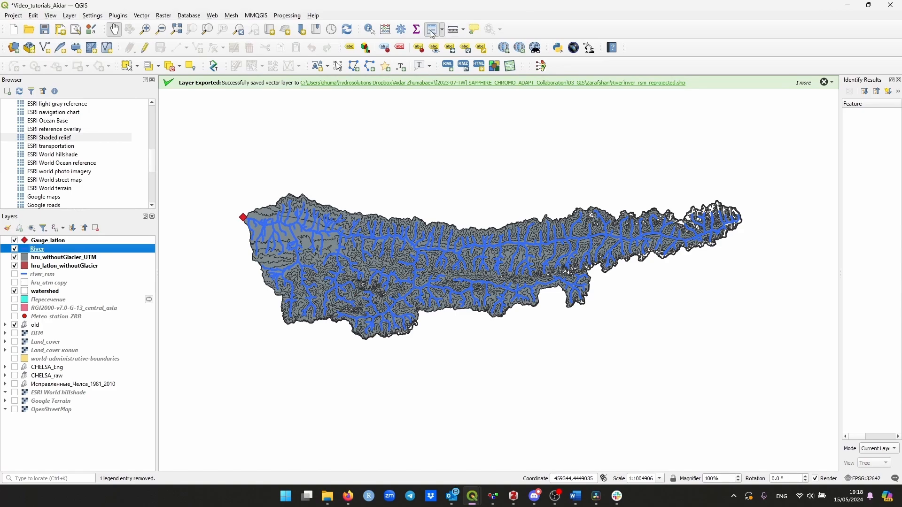
mouse_move(480, 497)
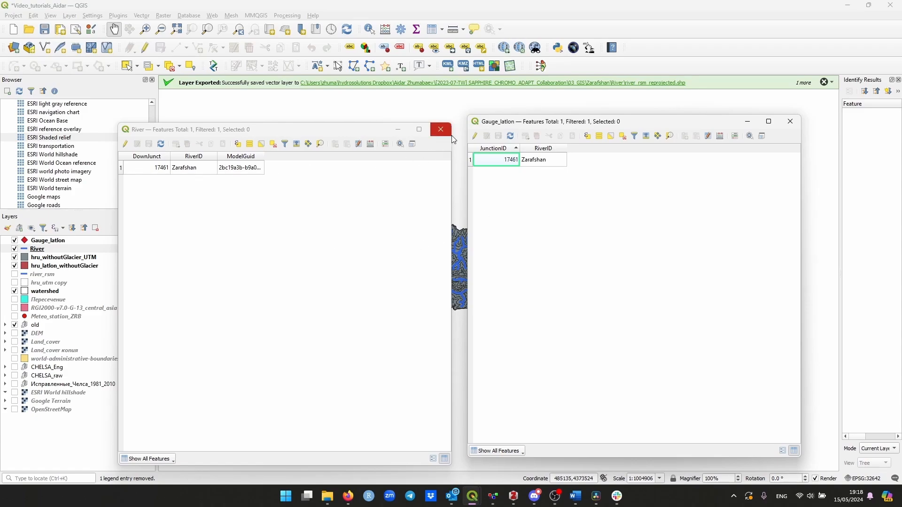
click(440, 129)
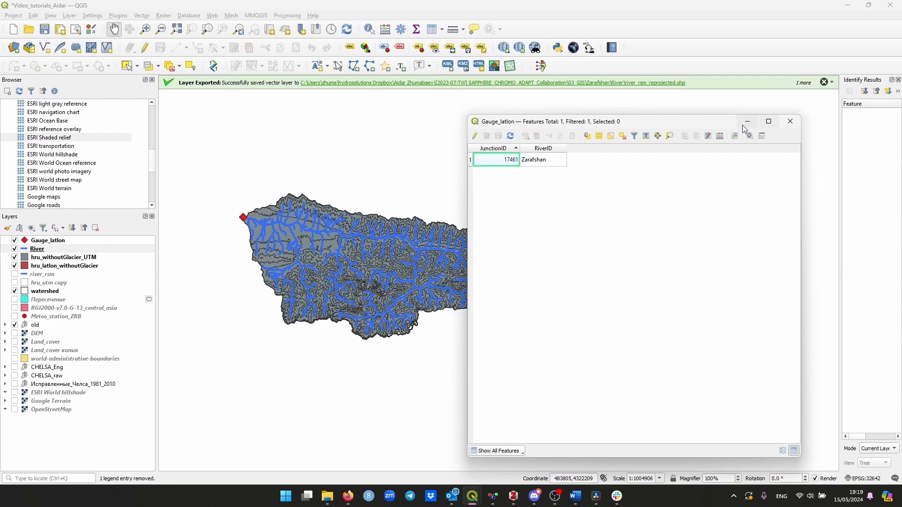
Examine the JunctionID and RiverID fields of the Gauge_latlon table alongside the river network on the map.
drag(718, 116, 743, 328)
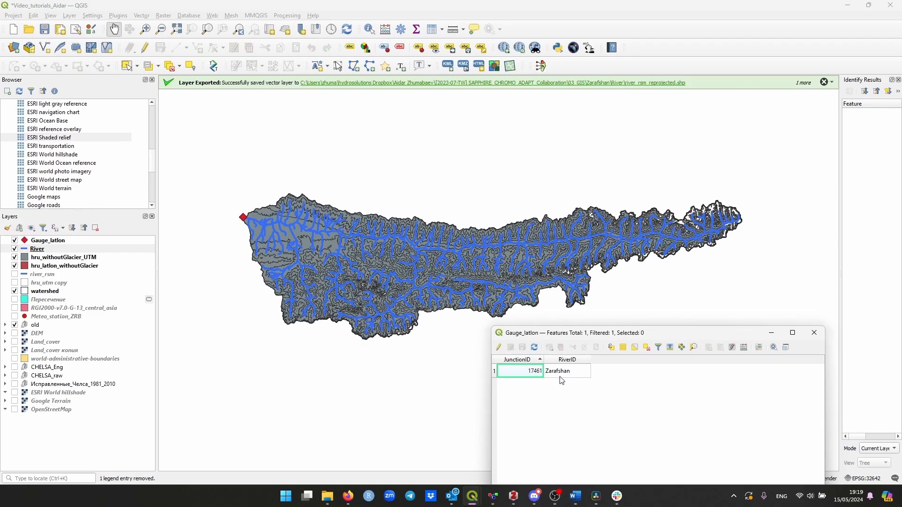
drag(600, 337, 638, 260)
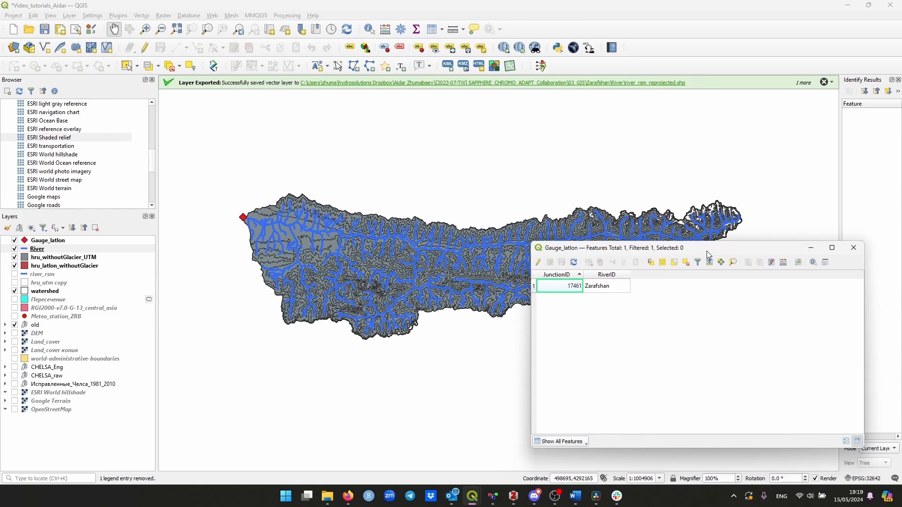
drag(706, 252, 653, 339)
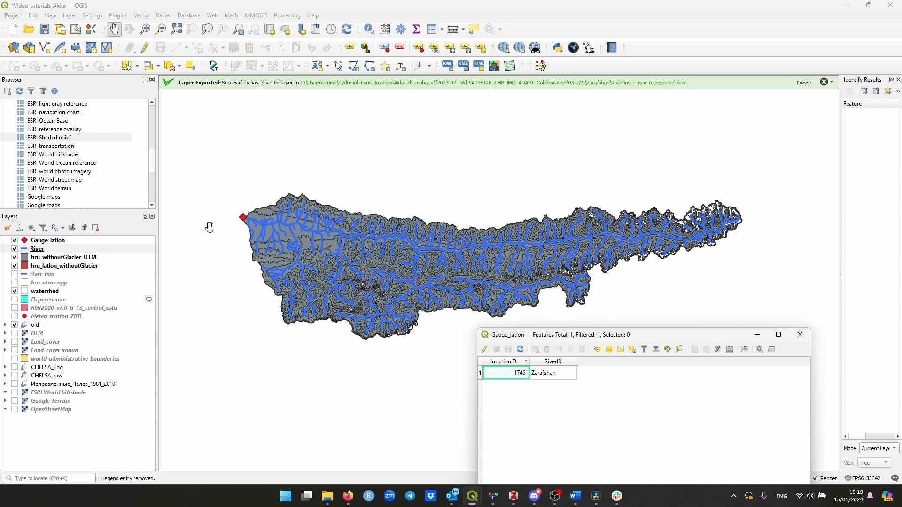
click(566, 376)
drag(594, 339, 601, 168)
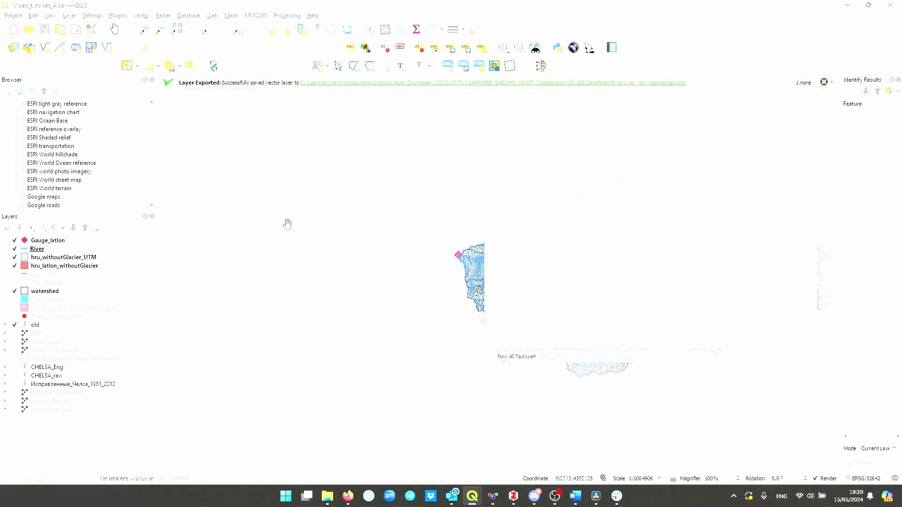
drag(659, 275, 506, 278)
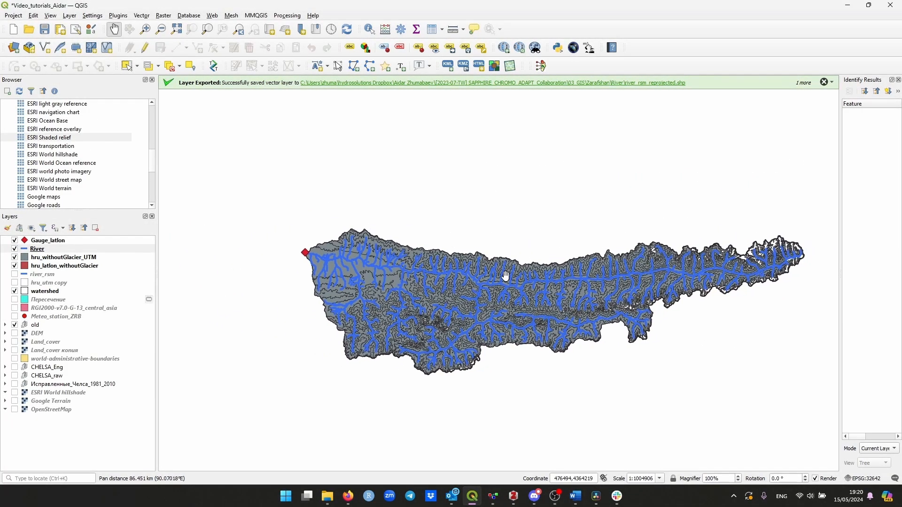
scroll(503, 278, up, 1)
scroll(420, 262, down, 1)
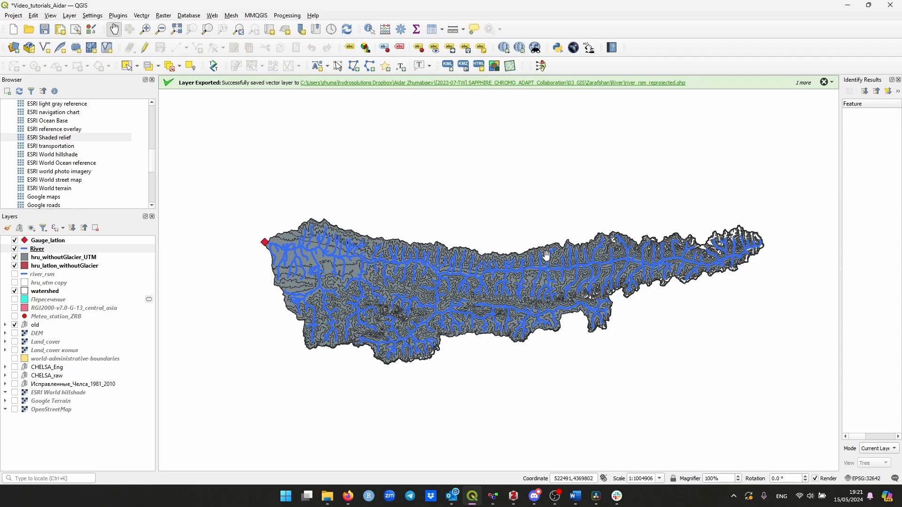
Switch to RS MINERVE and examine the length parameter L of the Zarafshan kinematic wave river in the model.
click(498, 502)
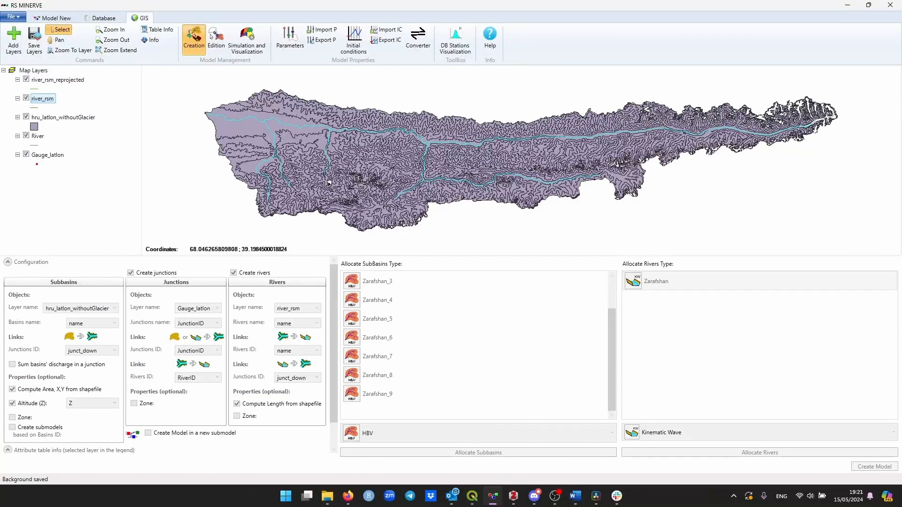
click(66, 18)
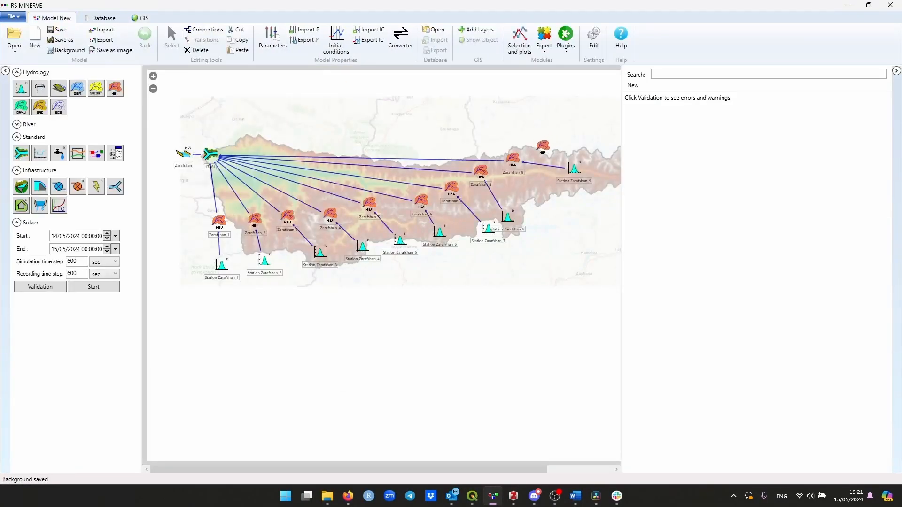
click(184, 150)
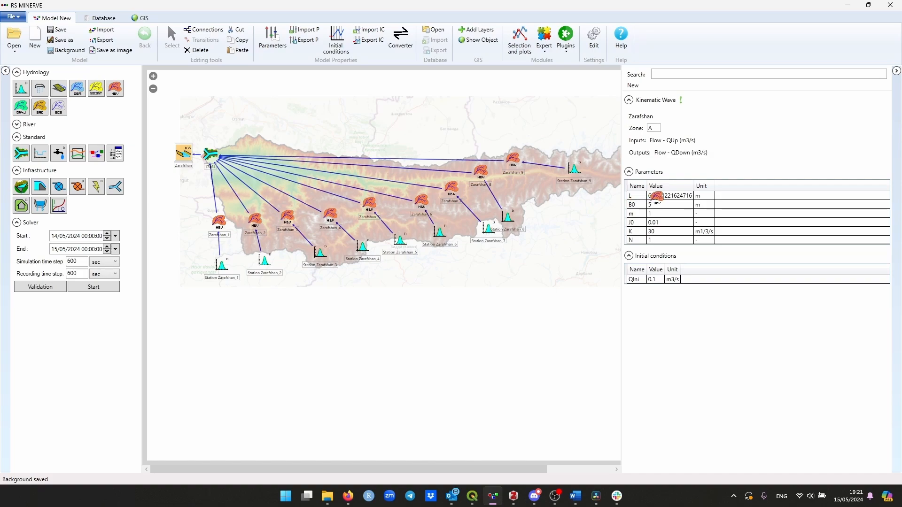
click(633, 195)
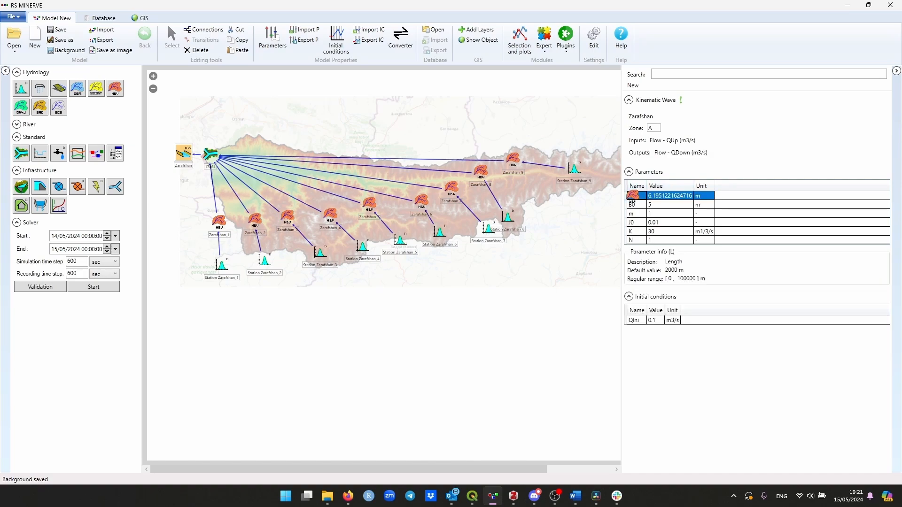
Switch to QGIS, start vertex editing on the River layer and delete the vertices of the northwestern tributaries.
click(472, 496)
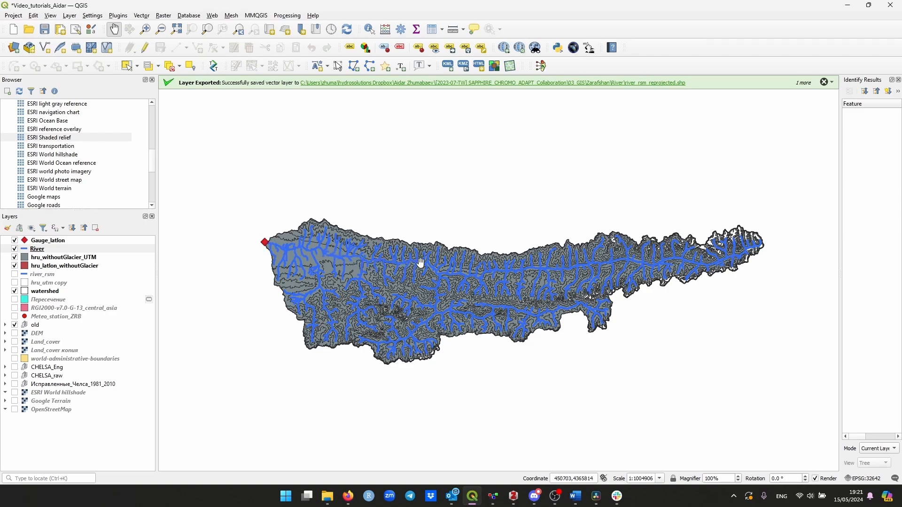
click(88, 252)
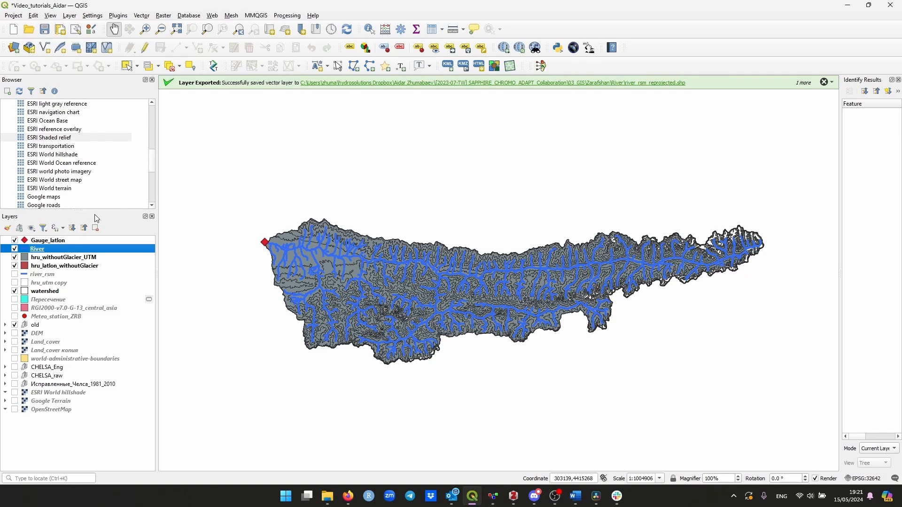
click(143, 49)
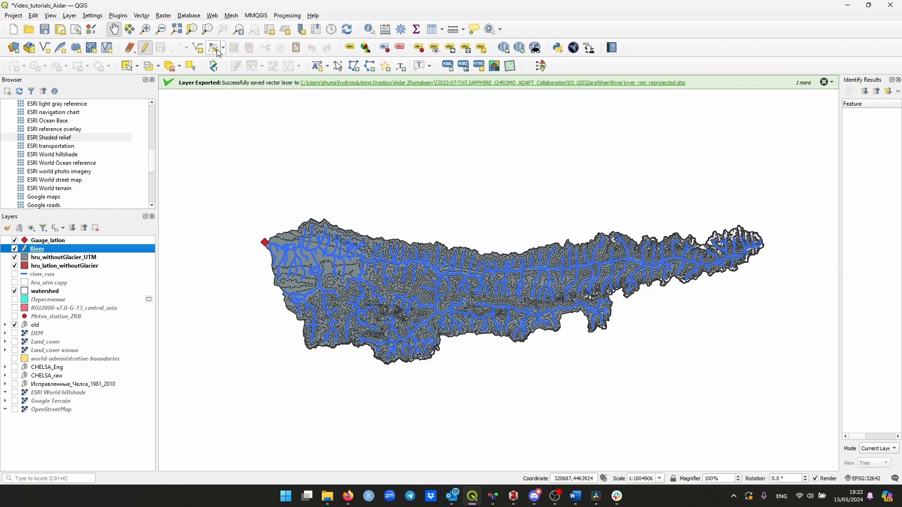
click(214, 48)
scroll(270, 232, up, 2)
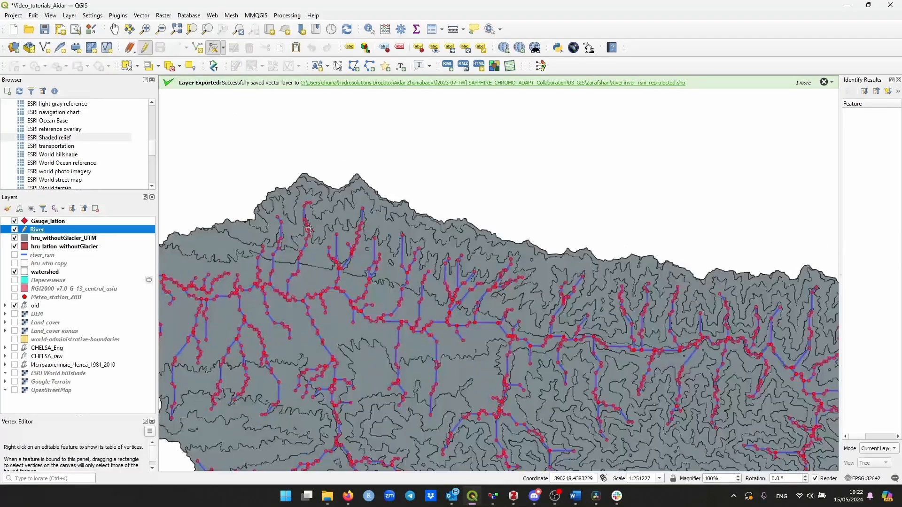
drag(267, 195, 455, 279)
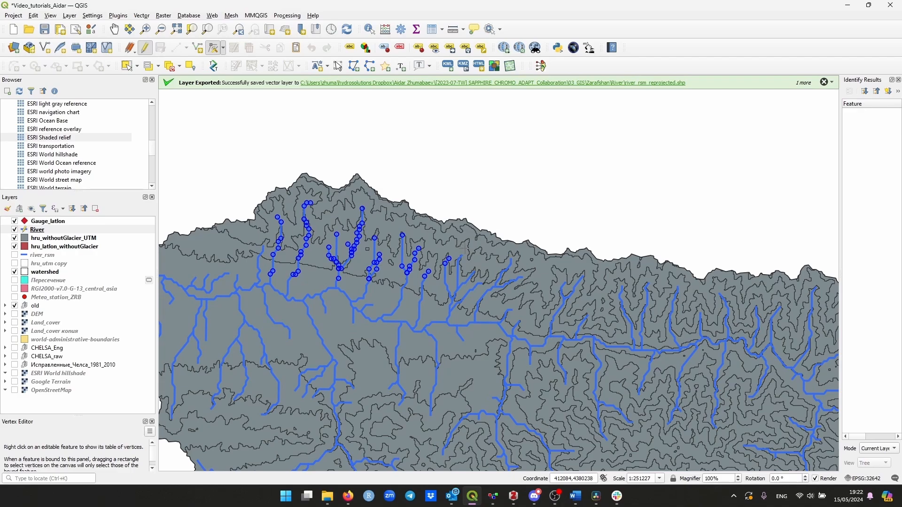
key(Delete)
drag(459, 276, 571, 300)
key(Delete)
Delete the vertices of northern tributaries farther east along the main river and save the River layer edits.
drag(775, 269, 408, 165)
drag(409, 165, 536, 234)
key(Delete)
drag(511, 185, 366, 253)
key(Delete)
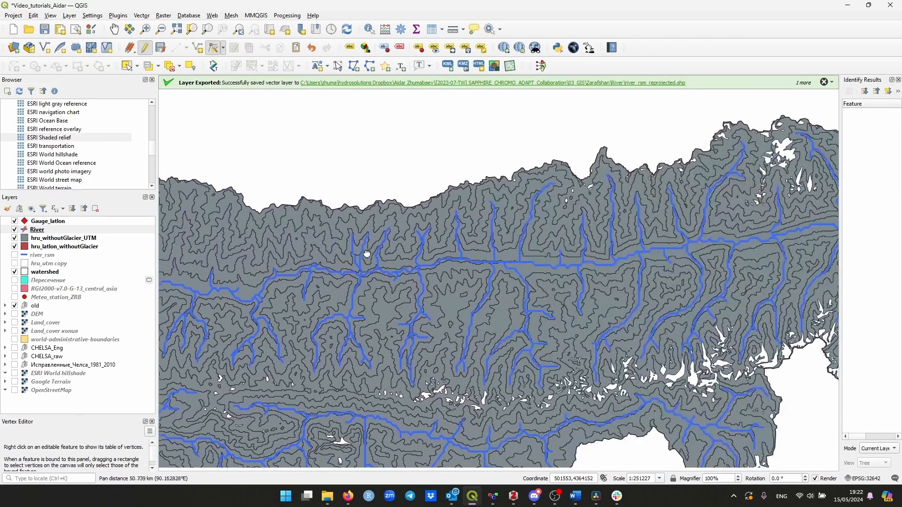
drag(359, 181, 489, 257)
key(Delete)
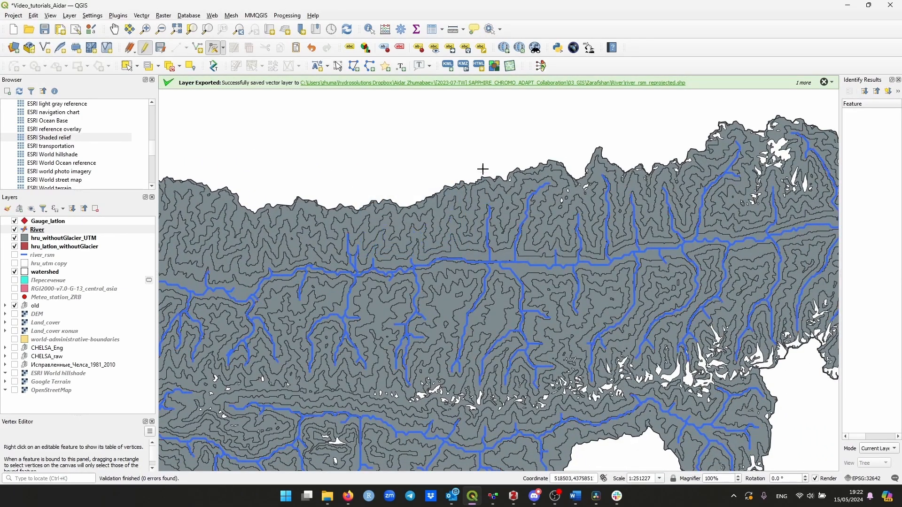
drag(471, 168, 613, 253)
key(Delete)
scroll(609, 228, down, 2)
click(145, 47)
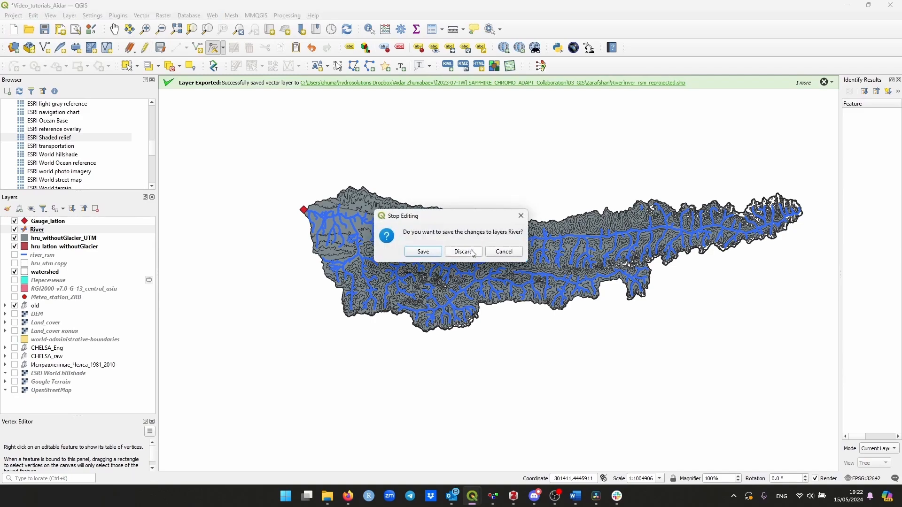
click(421, 252)
drag(586, 294, 542, 327)
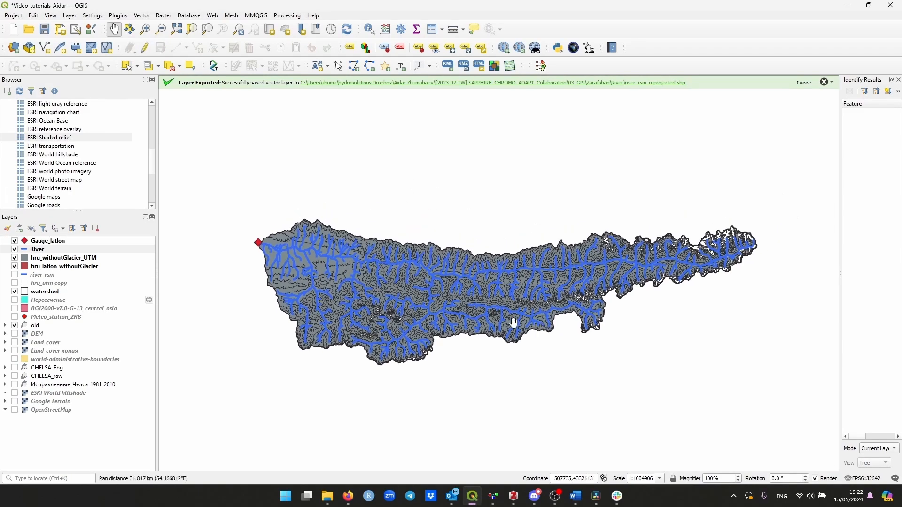
Hide the River layer, show river_rsm and move it above the hru layers.
click(15, 249)
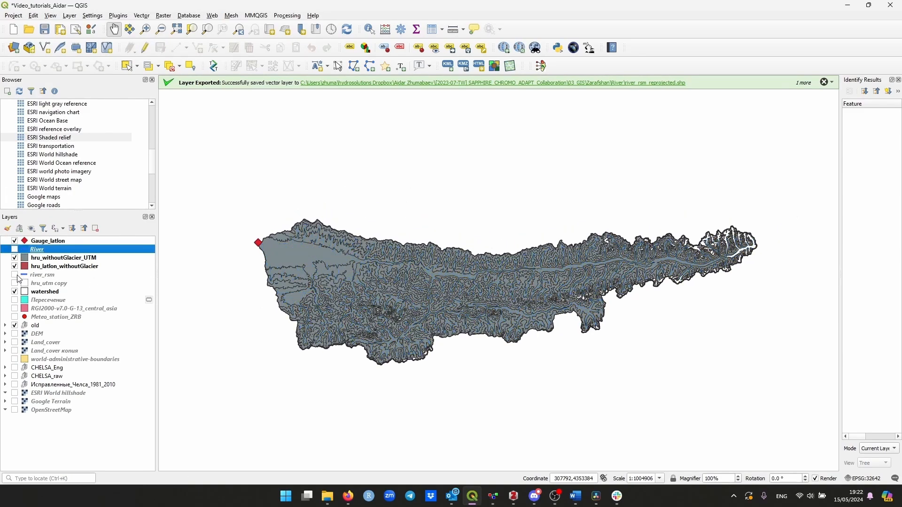
click(14, 275)
drag(42, 275, 42, 262)
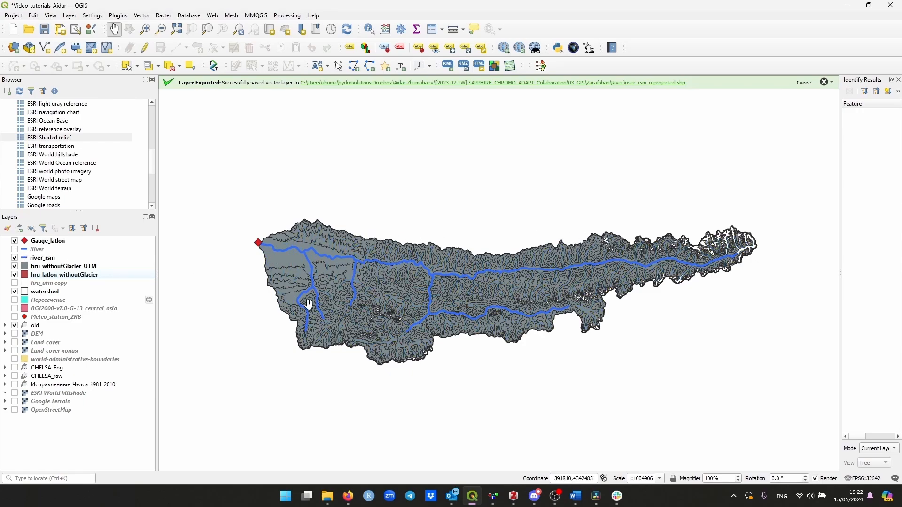
Check the fields in the river_rsm layer's attribute table and close it.
click(61, 259)
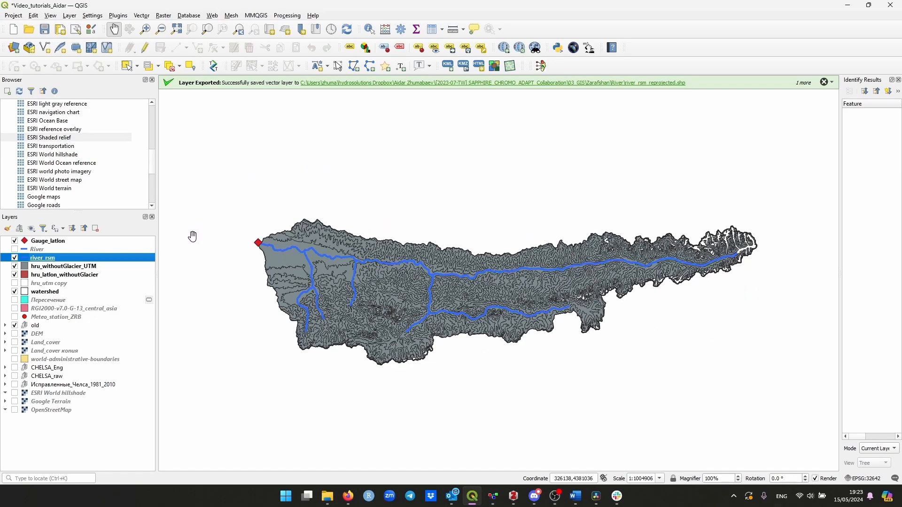
click(435, 36)
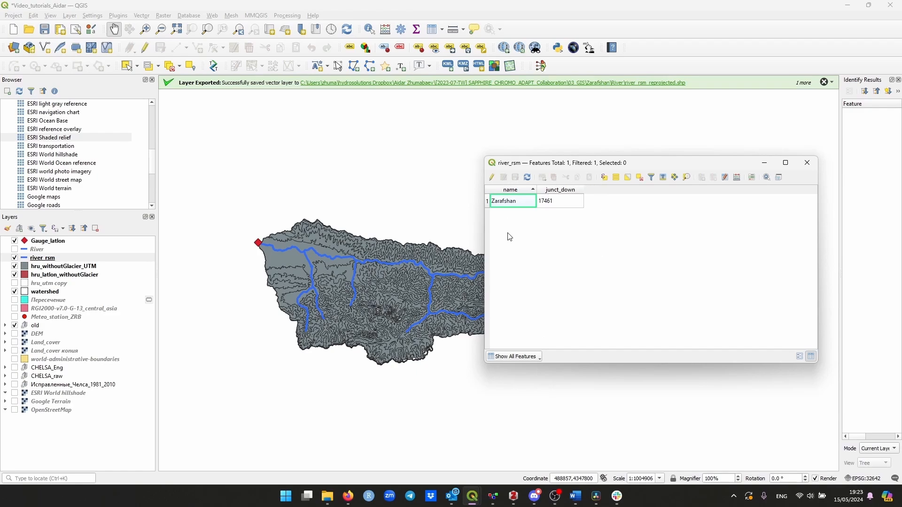
click(808, 163)
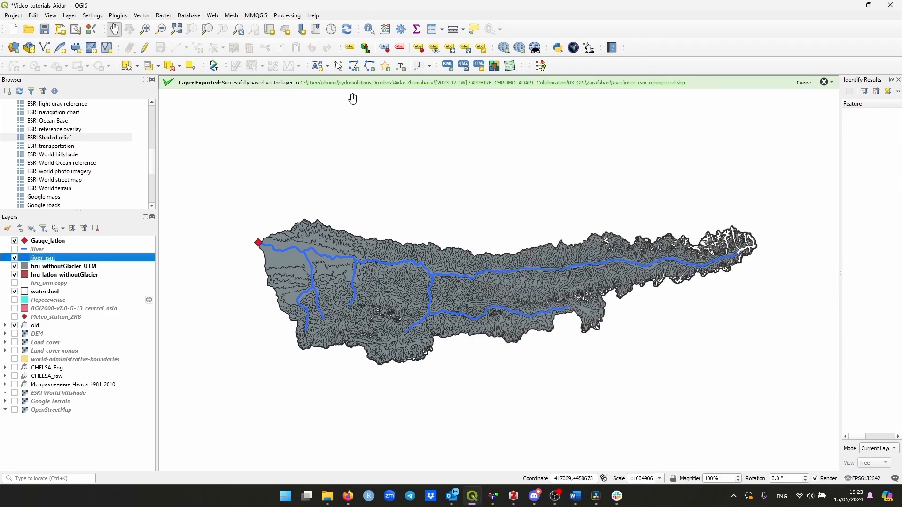
Open the Dissolve geoprocessing tool for river_rsm, review its input and output parameters, and close it without running.
click(142, 17)
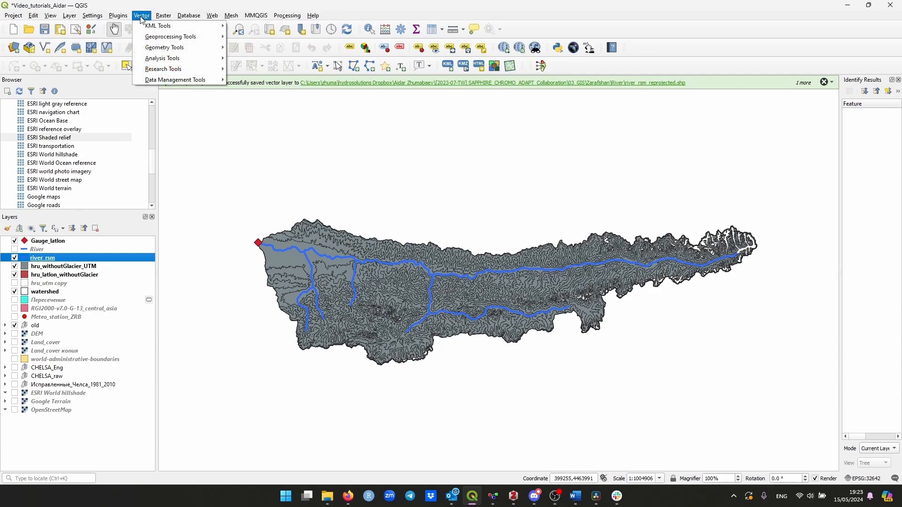
mouse_move(201, 41)
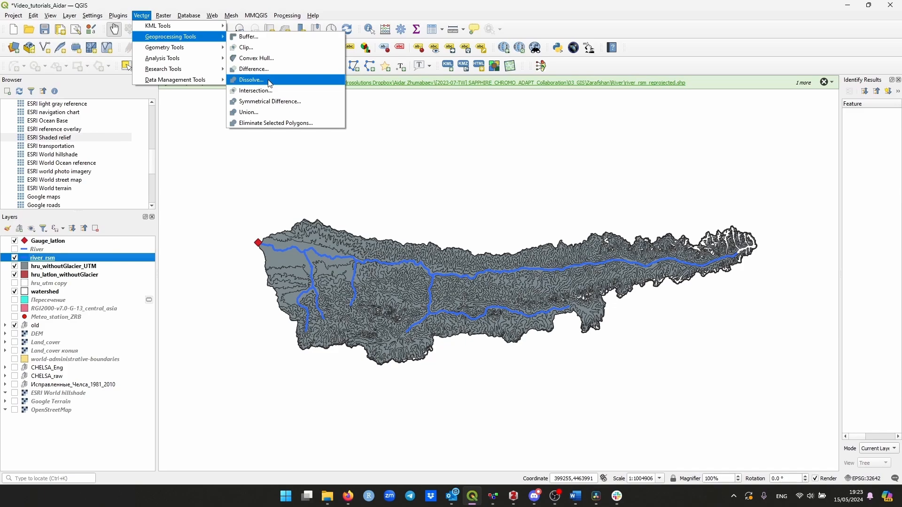
click(270, 81)
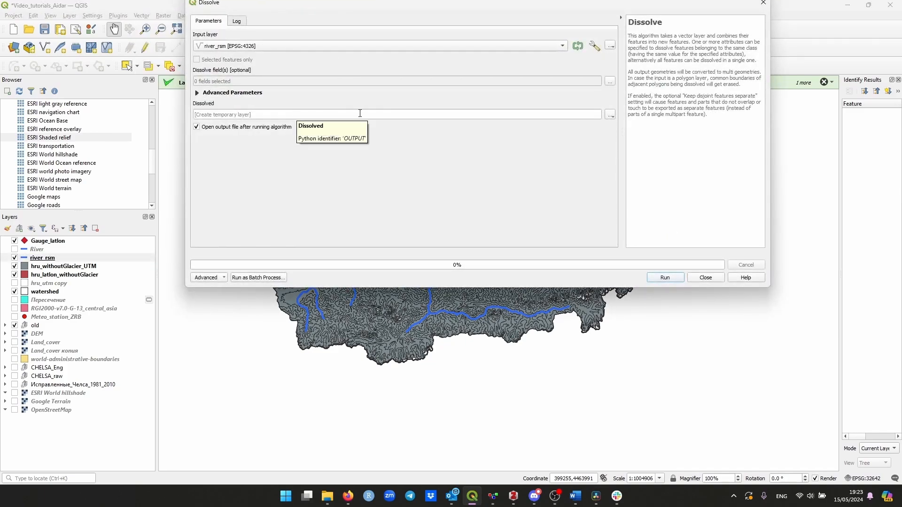
click(377, 114)
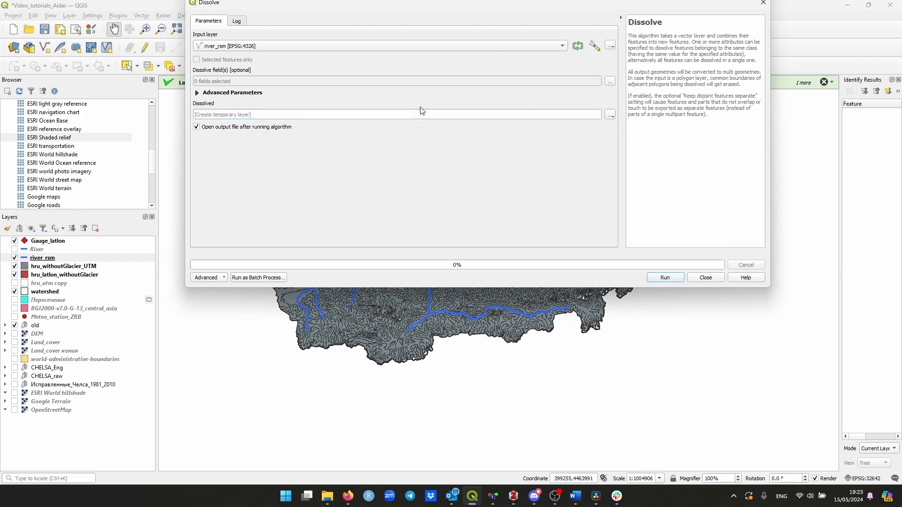
click(711, 281)
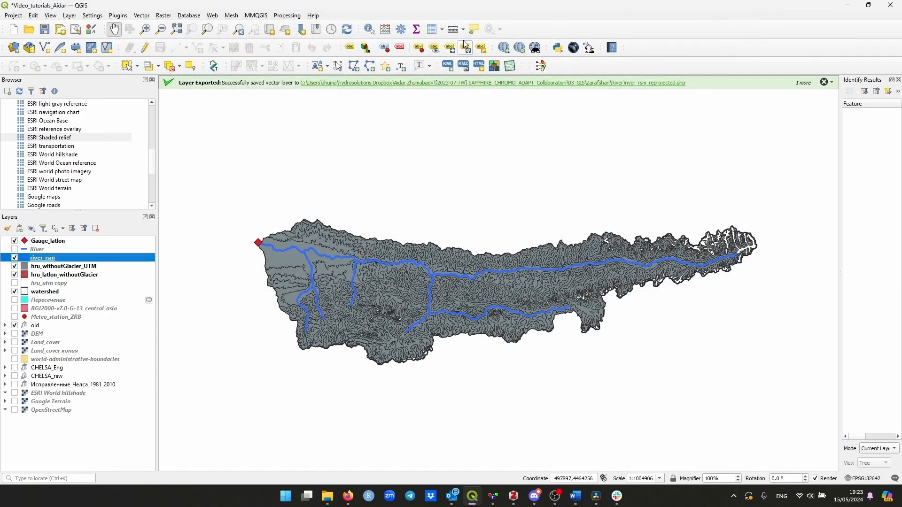
Reopen the river_rsm attribute table to examine its name and junct_down fields.
click(432, 29)
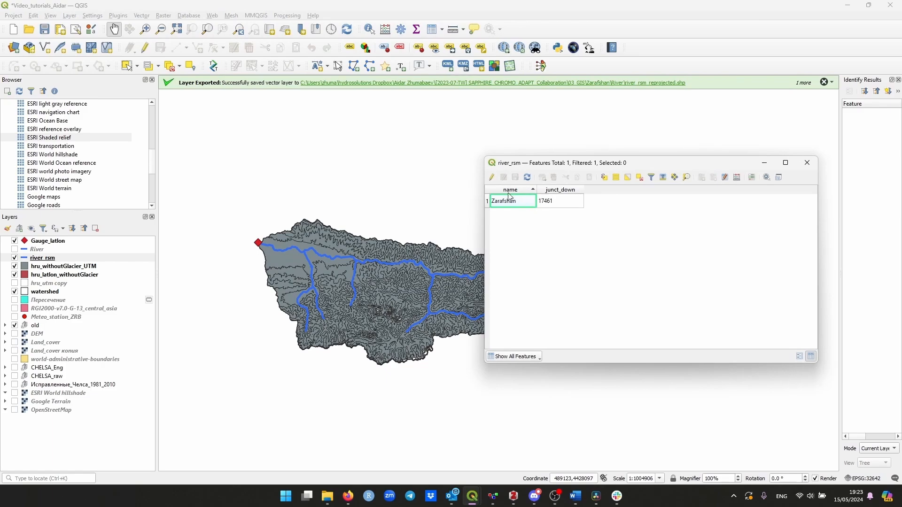
Select the Zarafshan record in the river_rsm attribute table to highlight the whole river network on the map.
click(493, 197)
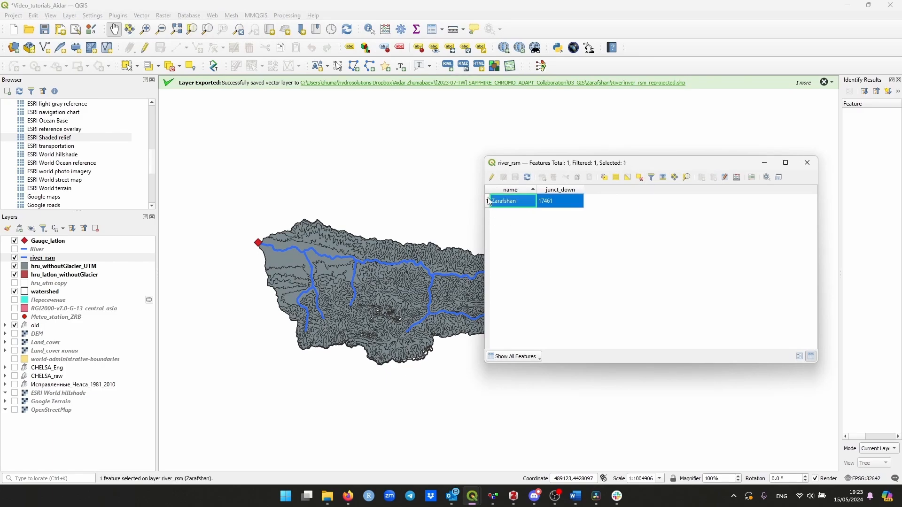
drag(657, 165, 642, 28)
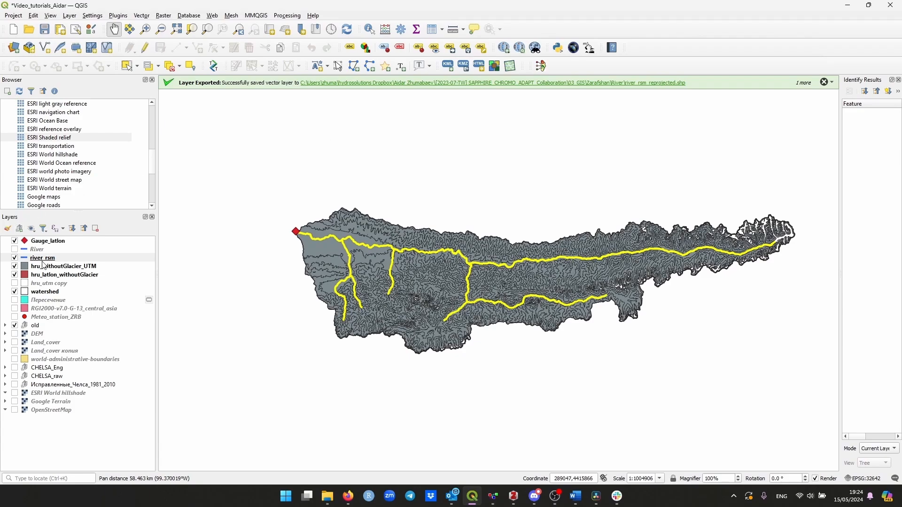
Open the river_rsm layer properties and hide the river_rsm_reprojected layer.
click(42, 260)
right_click(50, 264)
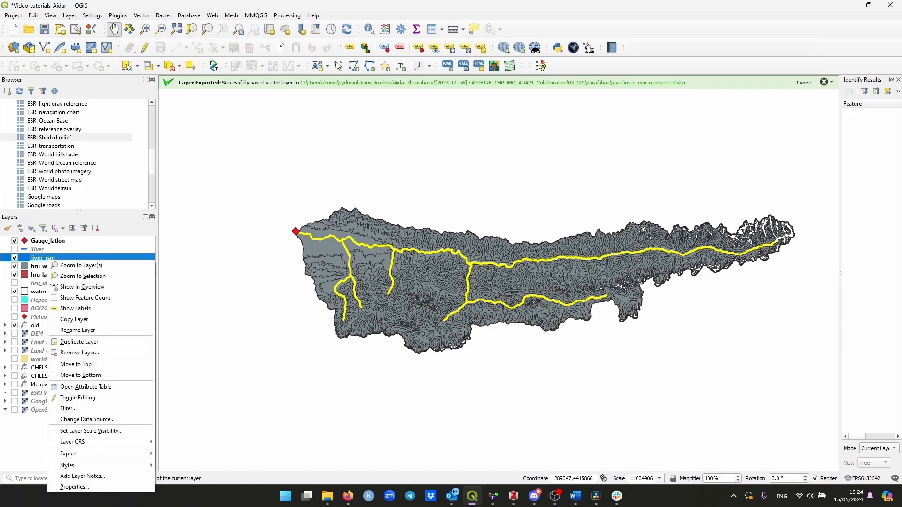
click(79, 494)
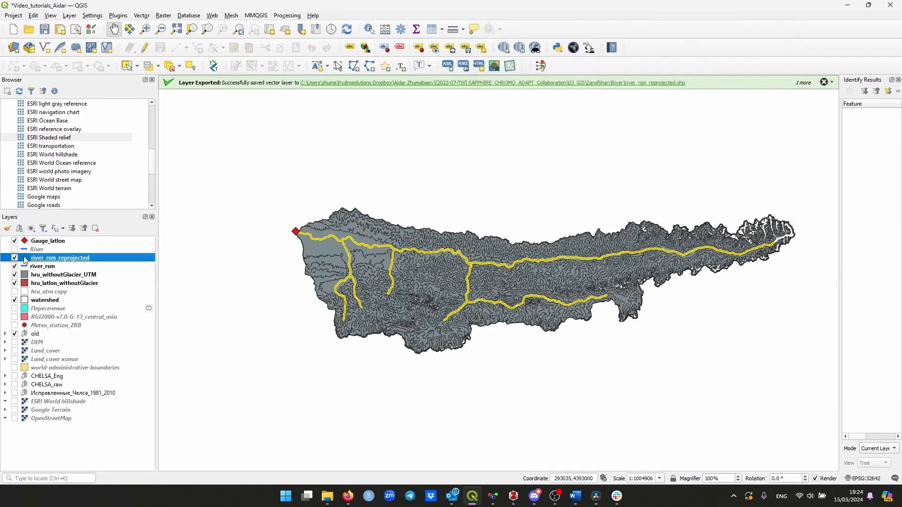
click(15, 258)
mouse_move(264, 270)
mouse_down()
mouse_move(308, 284)
mouse_move(409, 261)
mouse_move(240, 275)
mouse_move(259, 277)
mouse_up()
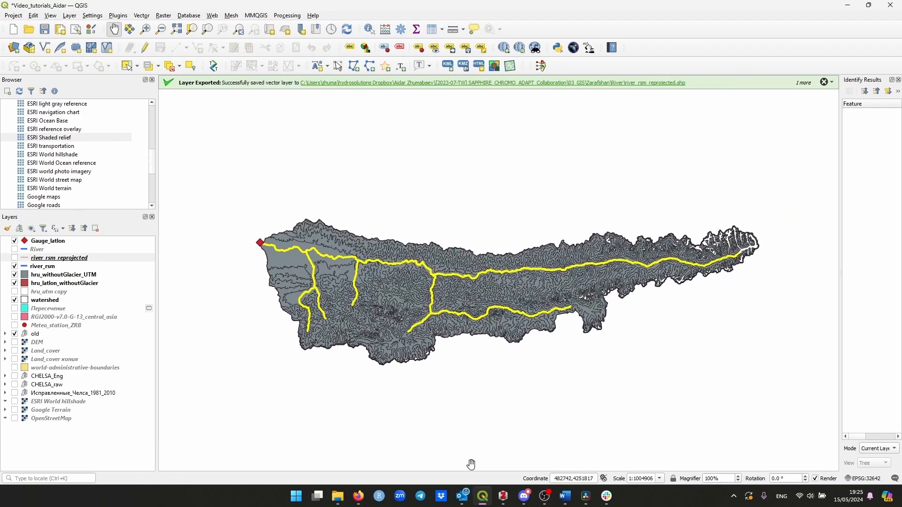
Launch RS MINERVE and load hru_withoutGlacier_UTM.shp from the Zarafshan folder as a GIS layer.
key(super)
text(rs)
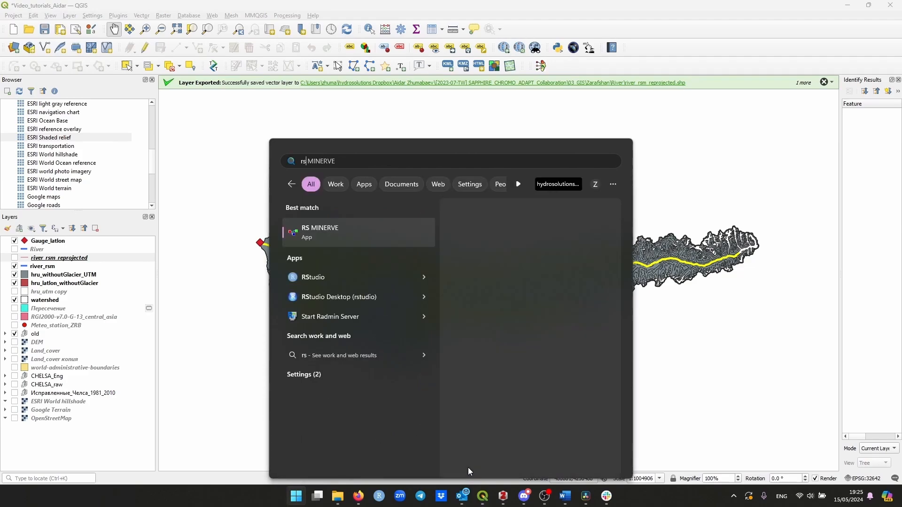
key(Return)
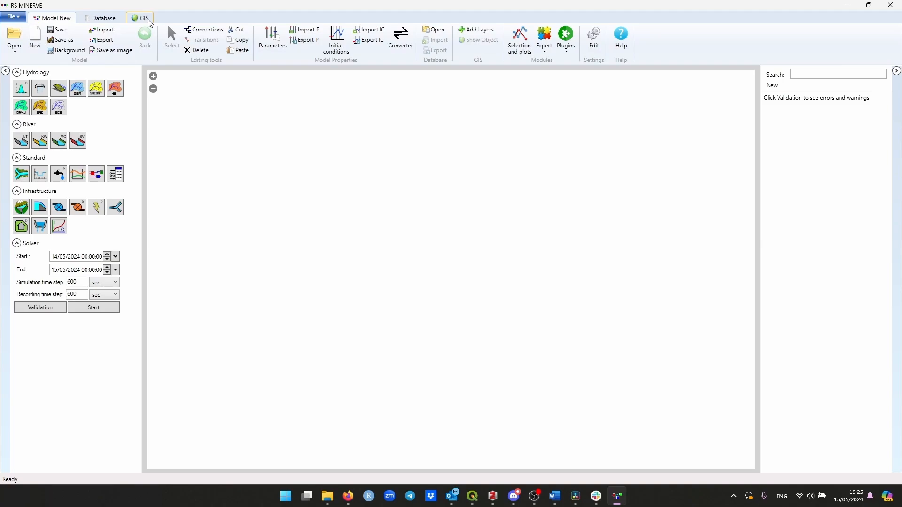
click(143, 19)
click(14, 41)
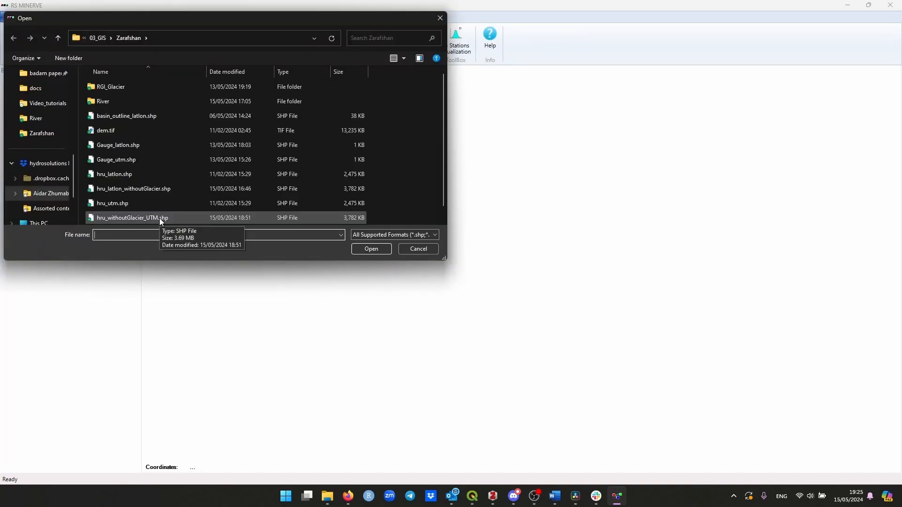
double_click(159, 218)
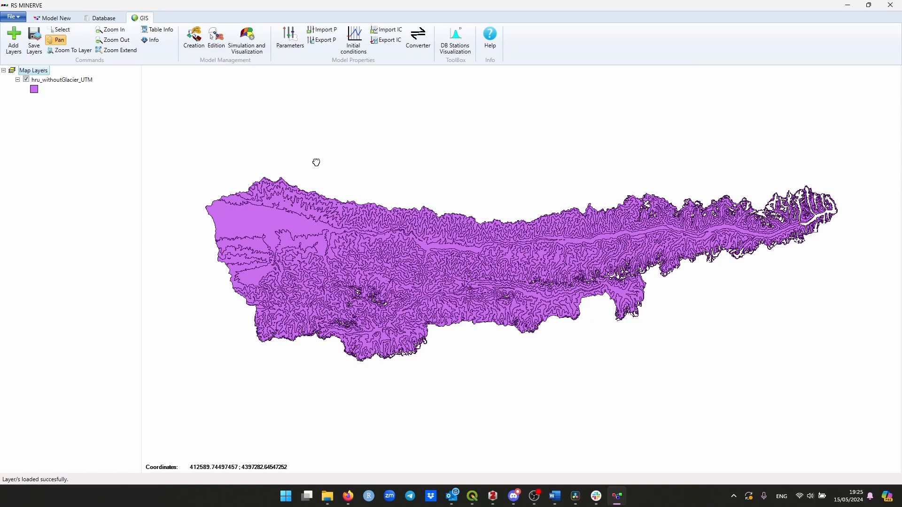
Add Gauge_utm.shp and the River folder's river_rsm_reprojected shapefile as GIS layers.
click(14, 41)
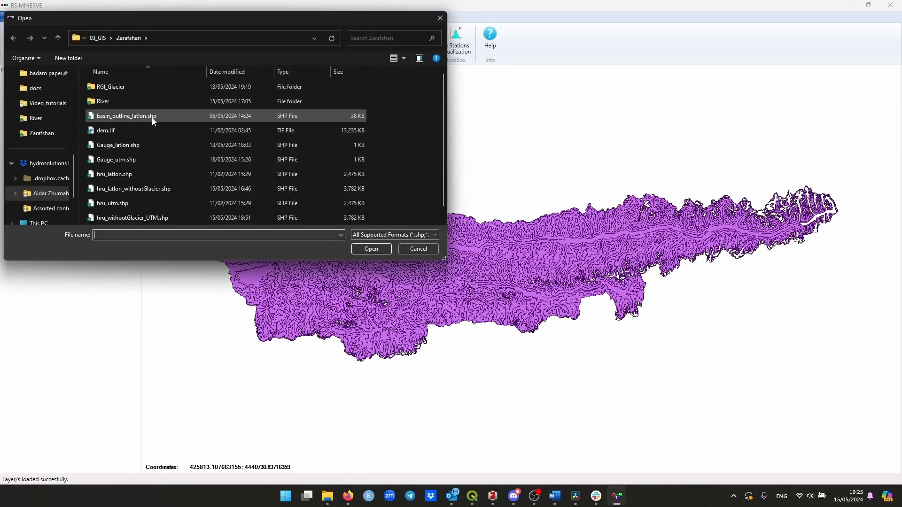
scroll(165, 130, down, 1)
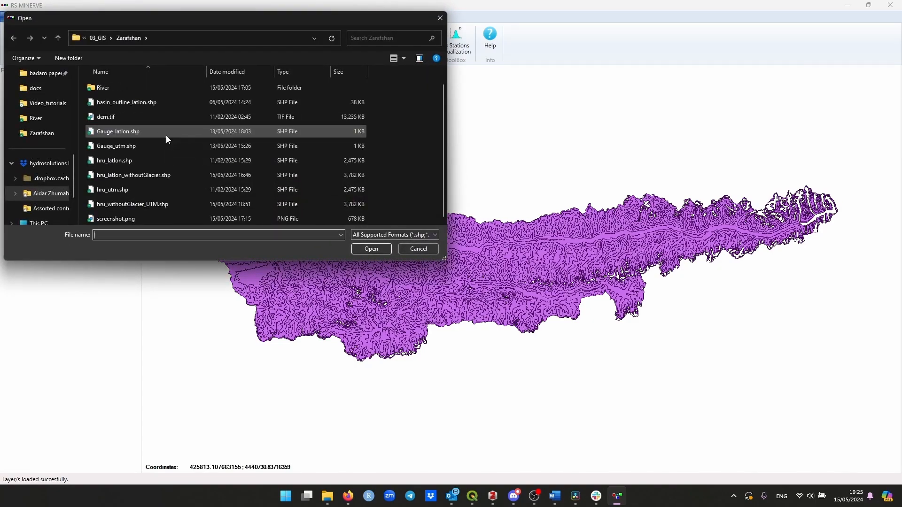
double_click(161, 146)
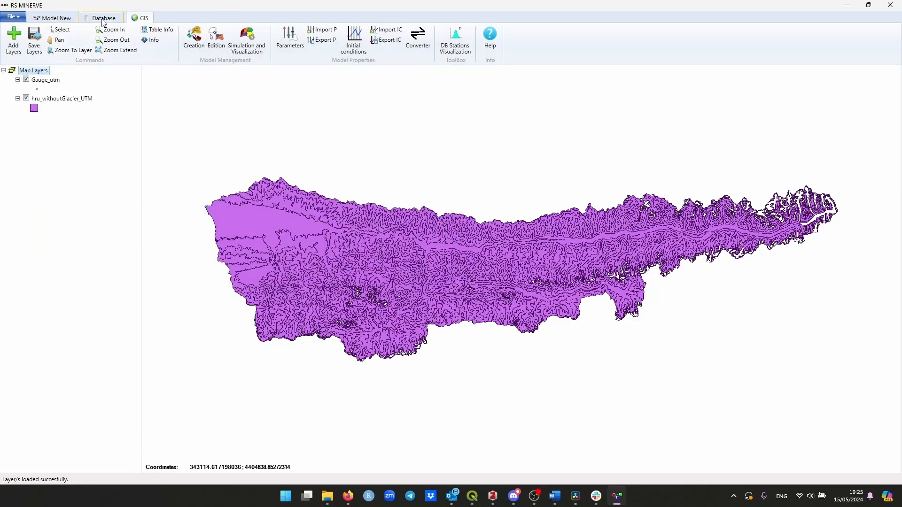
click(14, 43)
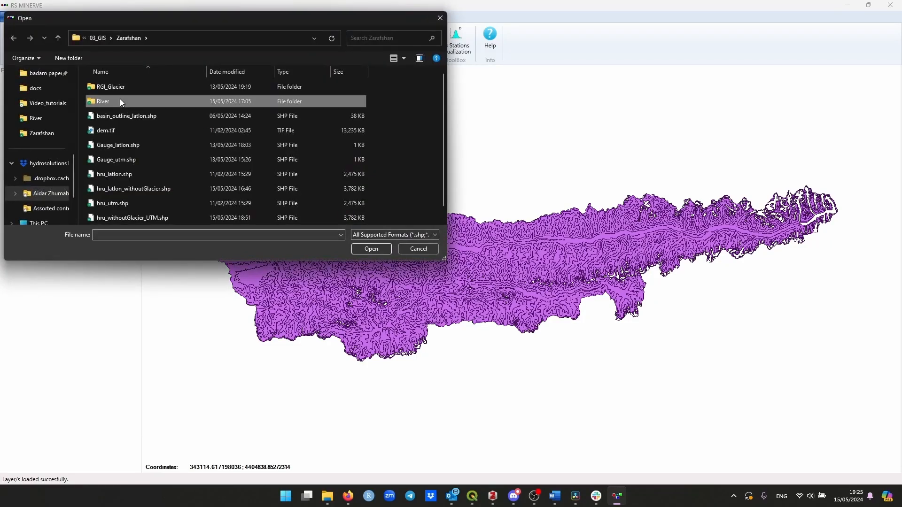
double_click(120, 98)
click(128, 115)
double_click(128, 116)
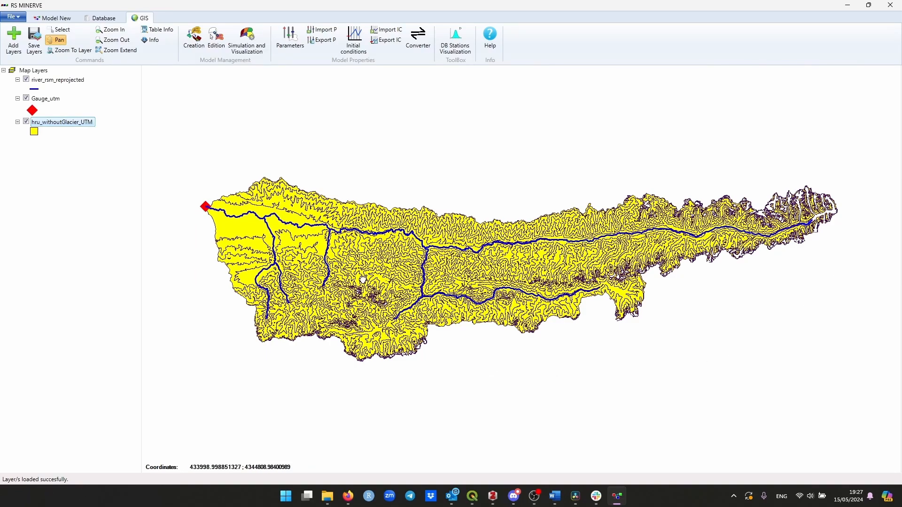
Open the GIS model Creation settings and choose hru_withoutGlacier_UTM as the subbasins layer.
click(478, 500)
click(478, 501)
click(195, 45)
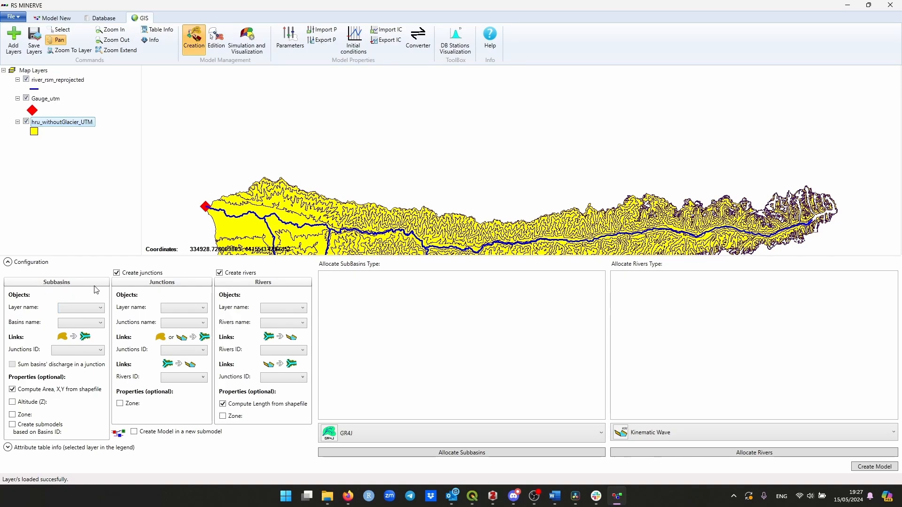
click(76, 312)
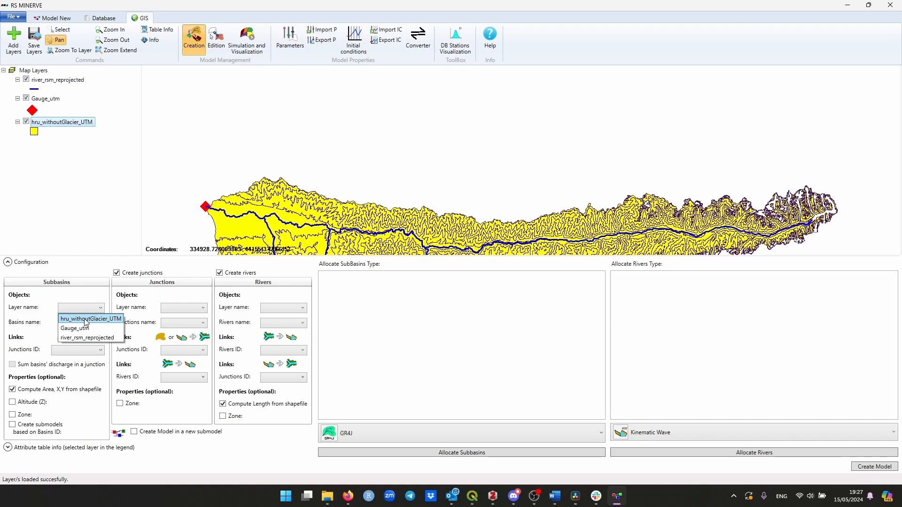
click(86, 319)
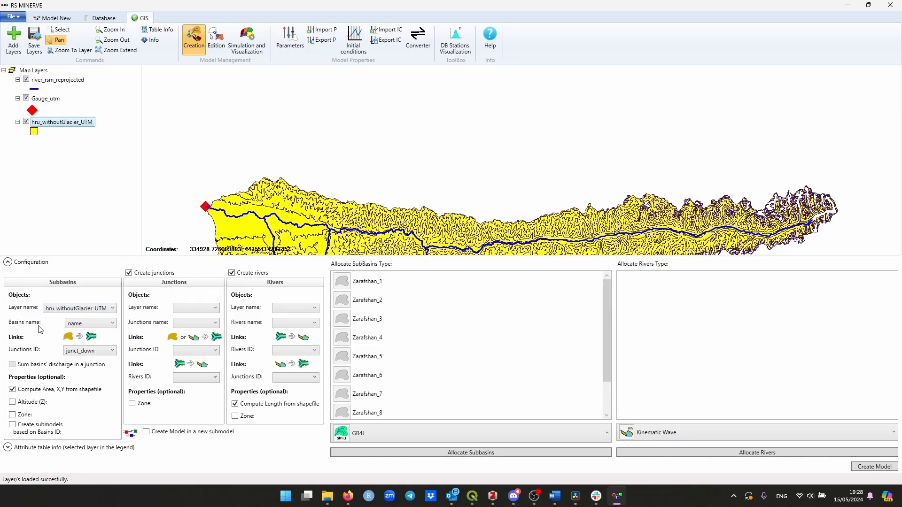
Use the name field for basin names and junct_down for junction IDs, and enable subbasin altitude from the Z field.
click(77, 325)
click(84, 336)
click(82, 353)
click(86, 380)
click(13, 403)
click(81, 404)
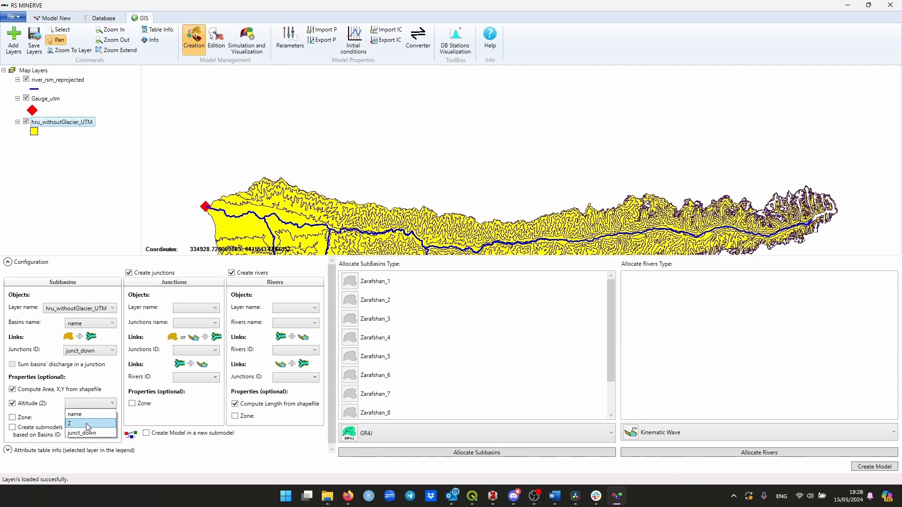
click(86, 424)
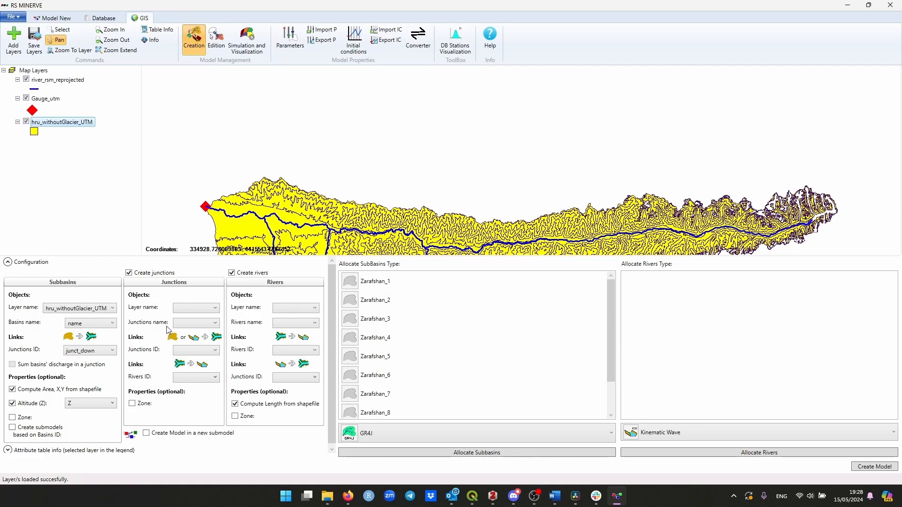
click(27, 418)
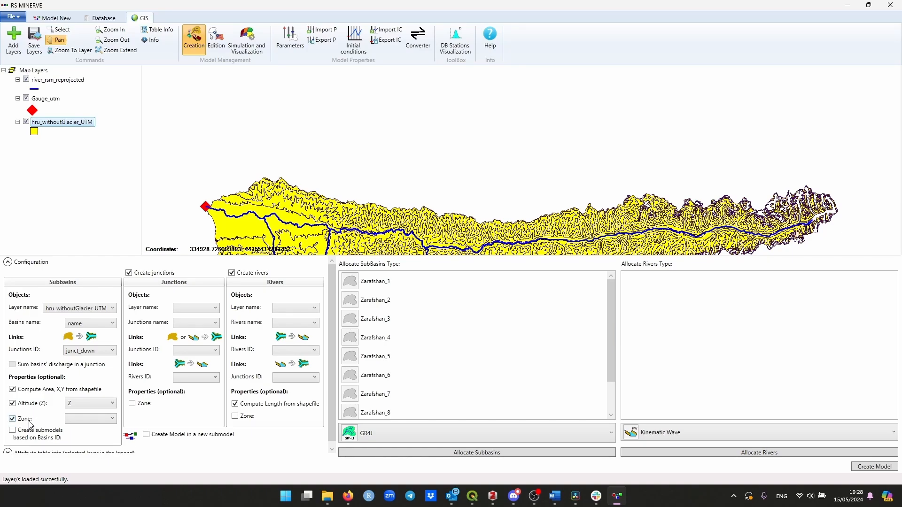
click(93, 419)
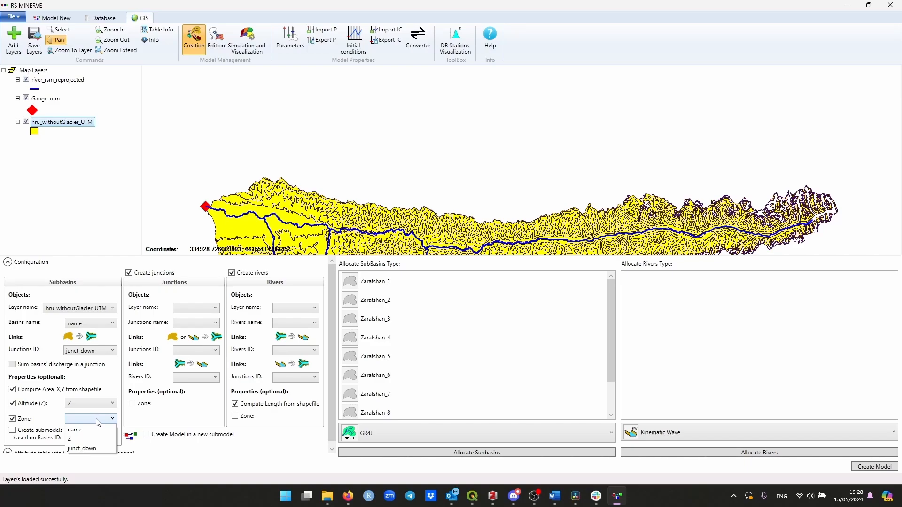
click(97, 421)
click(13, 419)
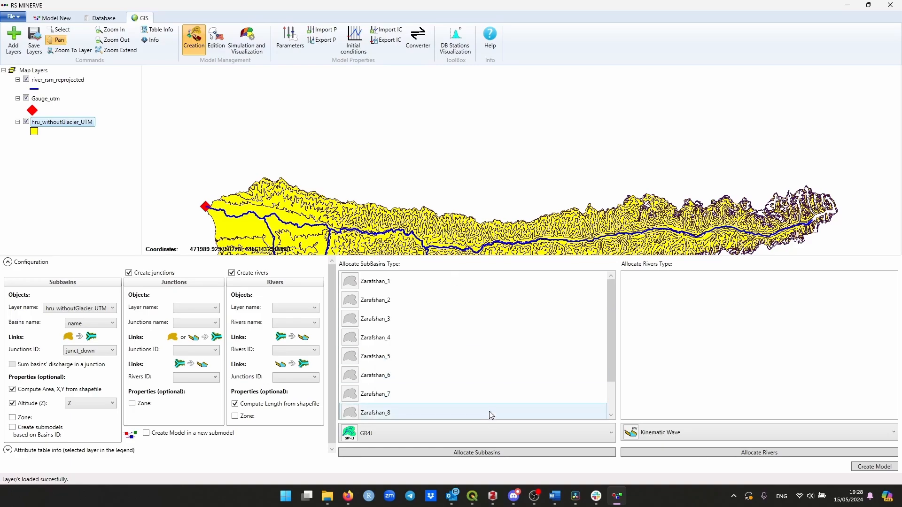
Switch to QGIS and add a Text (string) field named Zone, length 10, to the hru_withoutGlacier_UTM attribute table.
click(481, 501)
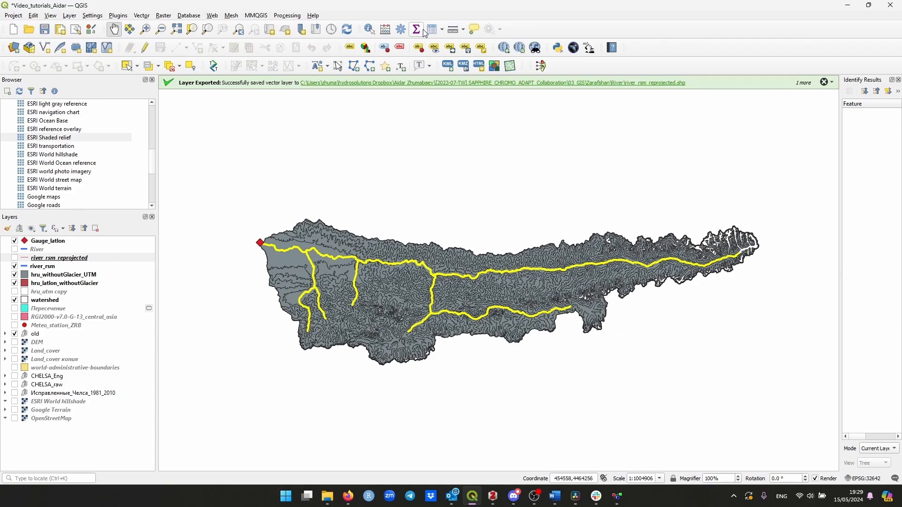
click(58, 283)
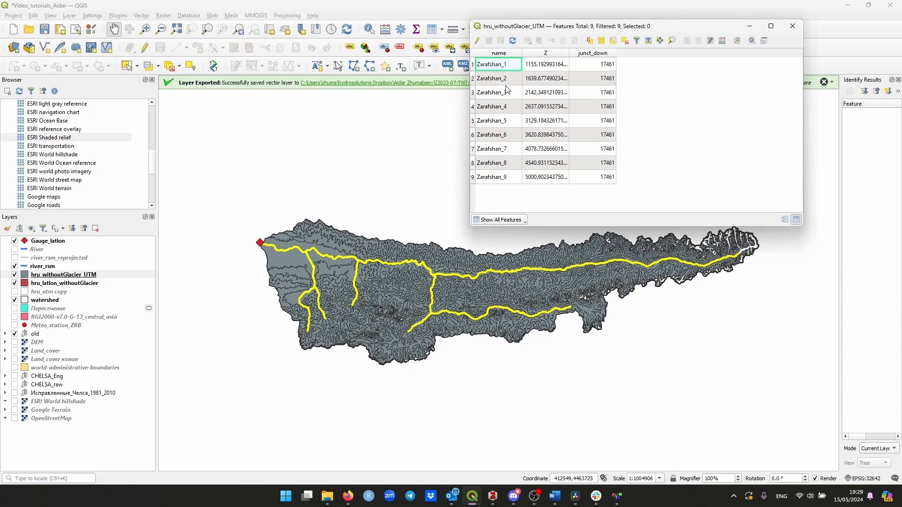
key(ctrl+e)
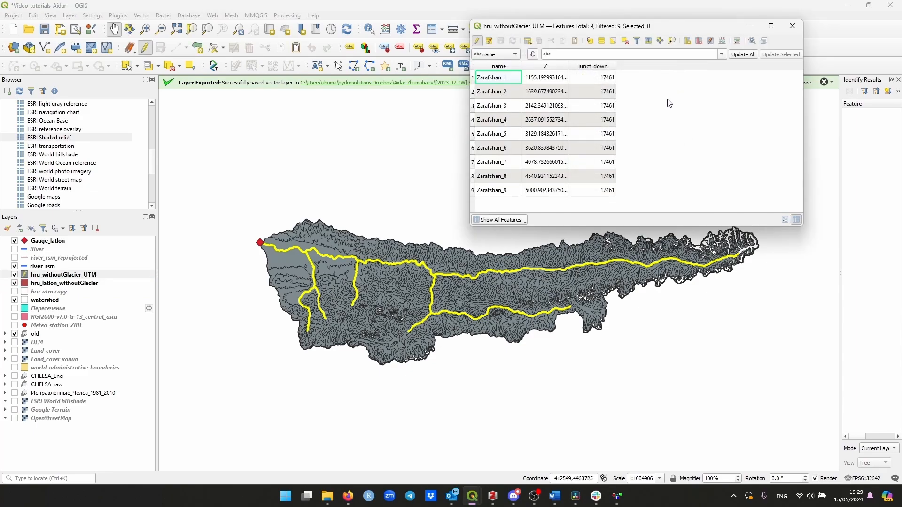
click(687, 41)
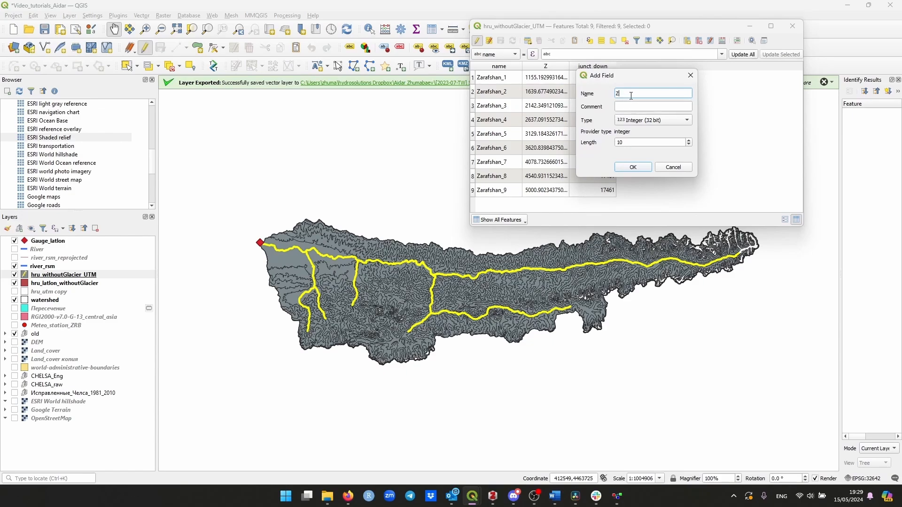
click(653, 121)
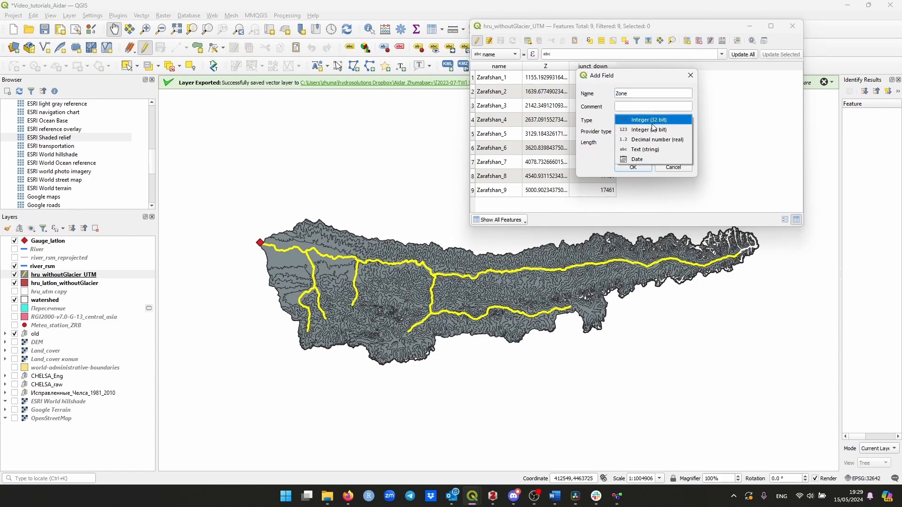
click(654, 150)
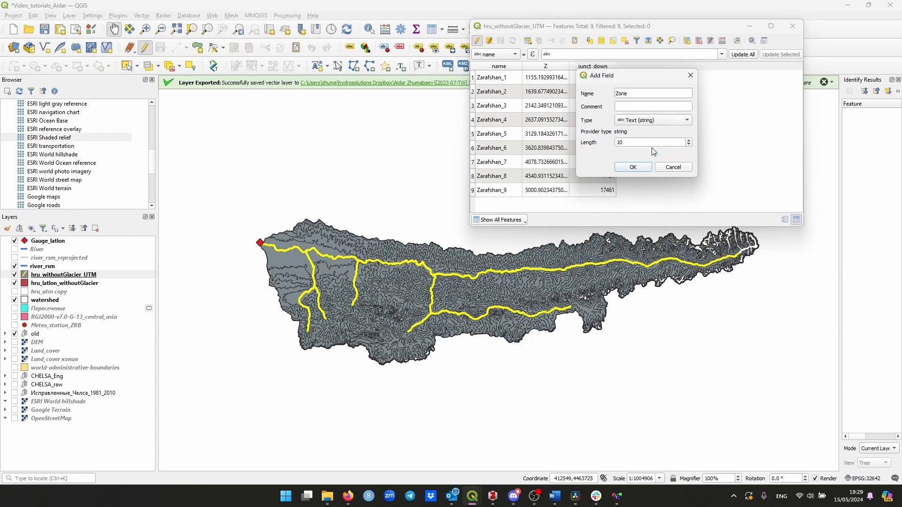
click(633, 167)
Fill the Zone field with u for Zarafshan_1 to Zarafshan_4 and d for Zarafshan_5 to Zarafshan_9.
text(U)
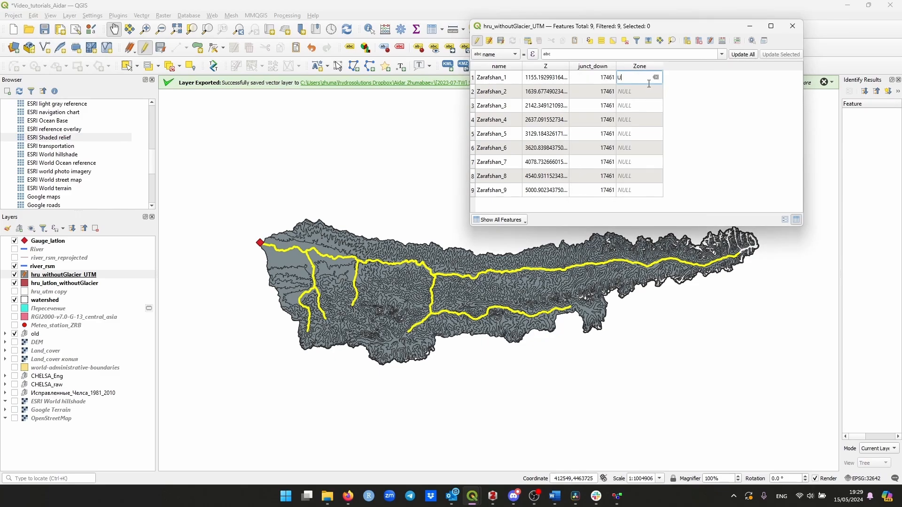
click(641, 91)
text(u)
click(640, 105)
text(u)
click(640, 120)
text(u)
click(634, 76)
click(640, 134)
text(d)
click(640, 162)
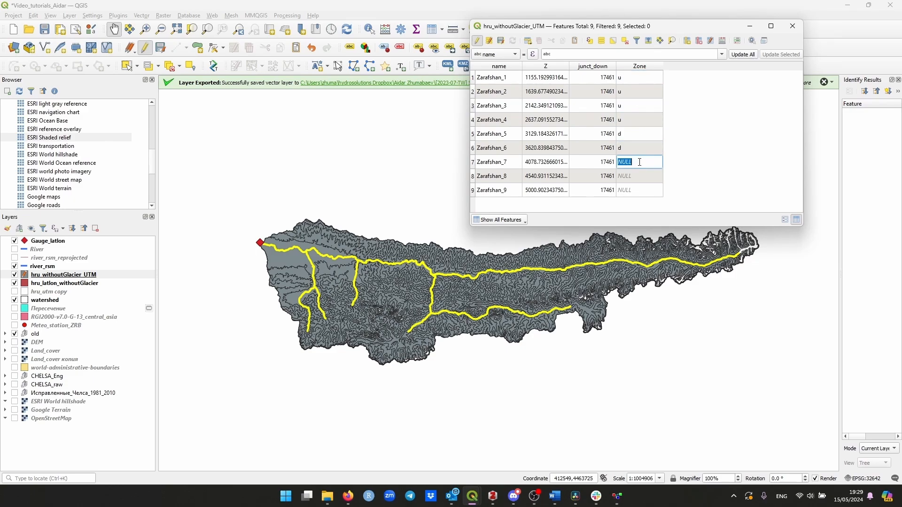
text(d)
click(634, 190)
text(d)
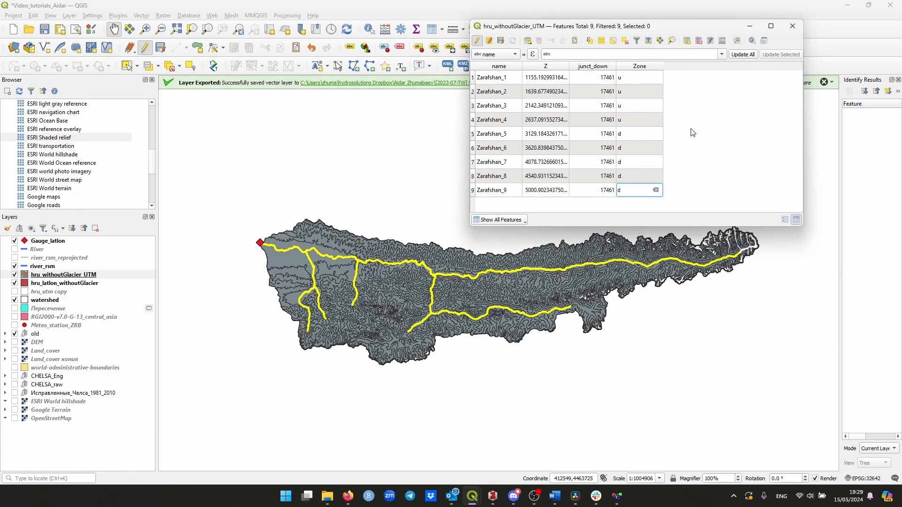
Discard the Zone edits to hru_withoutGlacier_UTM, close its attribute table and switch back to RS MINERVE.
click(477, 41)
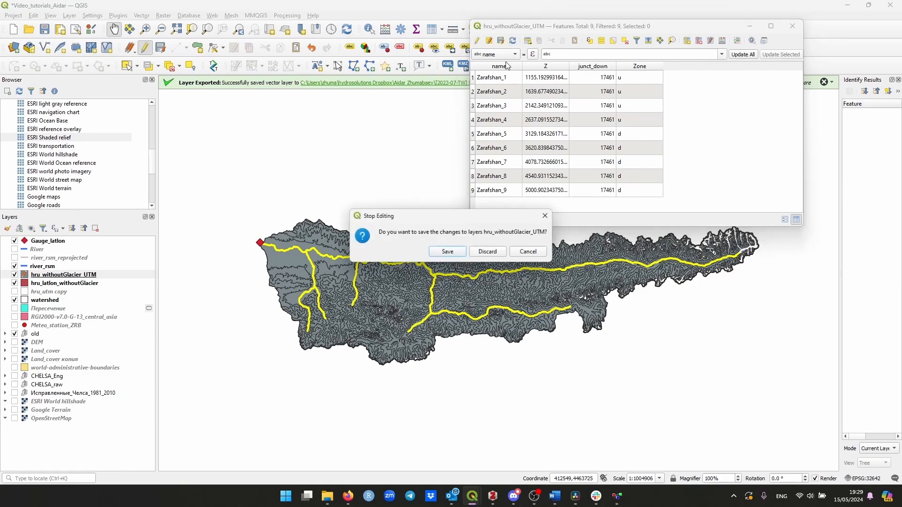
click(501, 258)
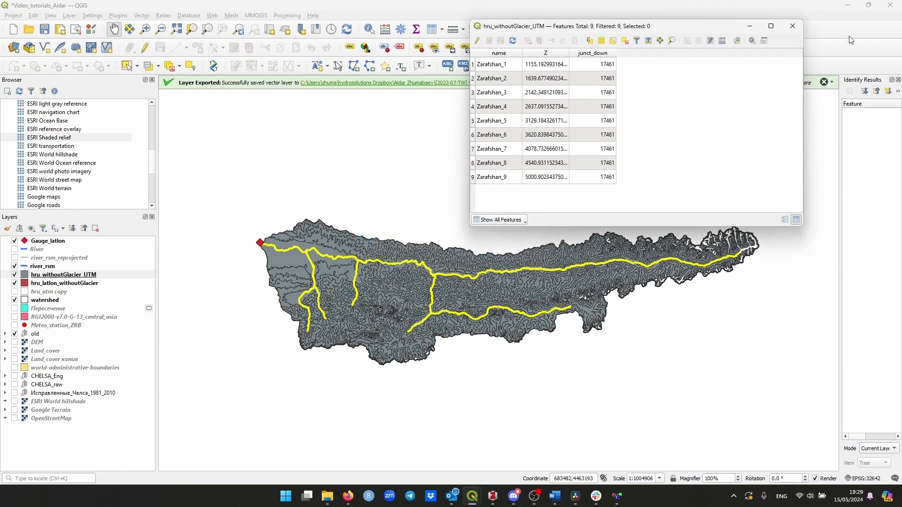
click(793, 26)
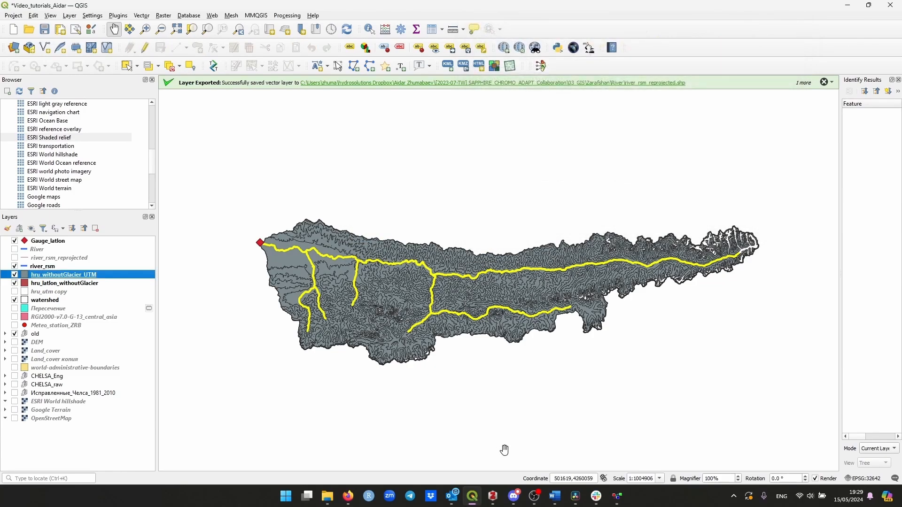
click(620, 497)
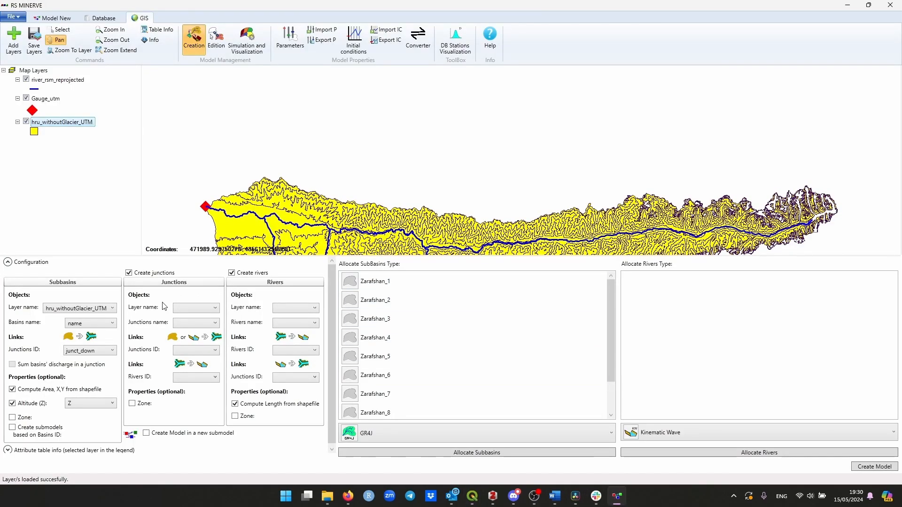
Configure junctions from the Gauge_utm layer, using JunctionID for junction names and RiverID for both junction IDs and river IDs.
click(199, 308)
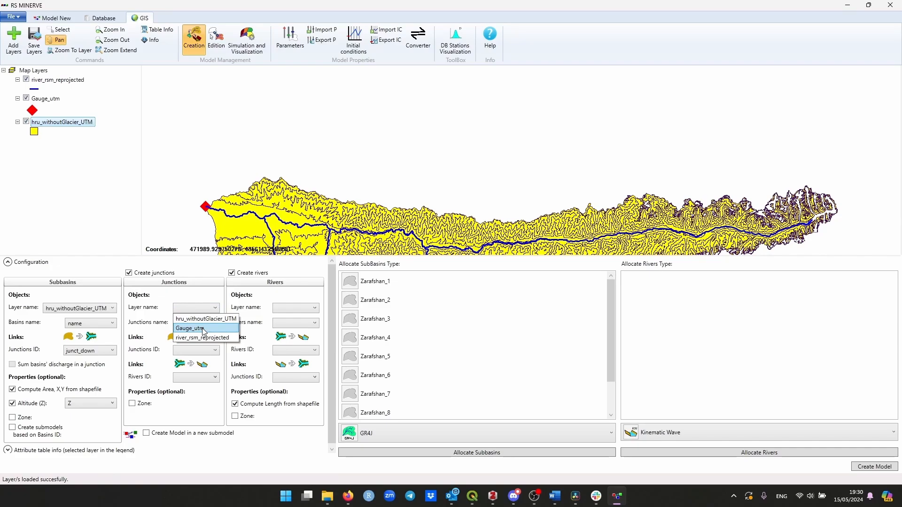
click(203, 328)
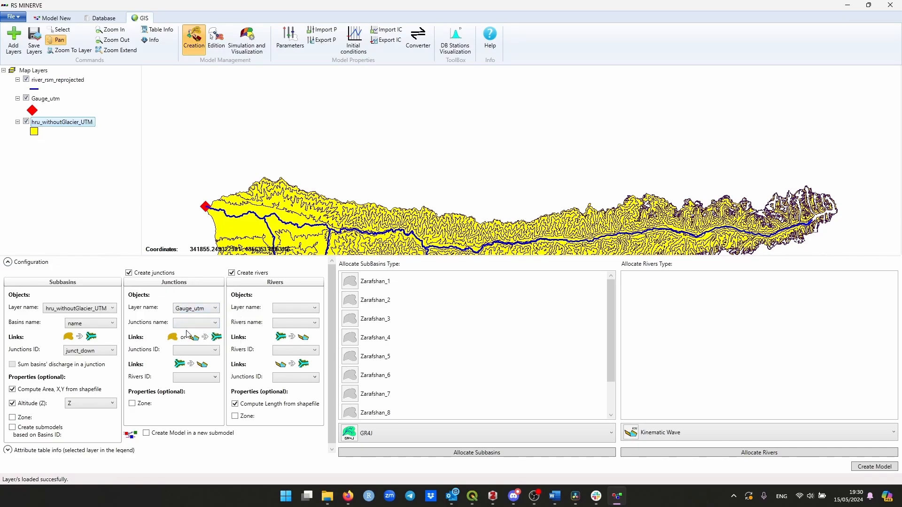
click(191, 323)
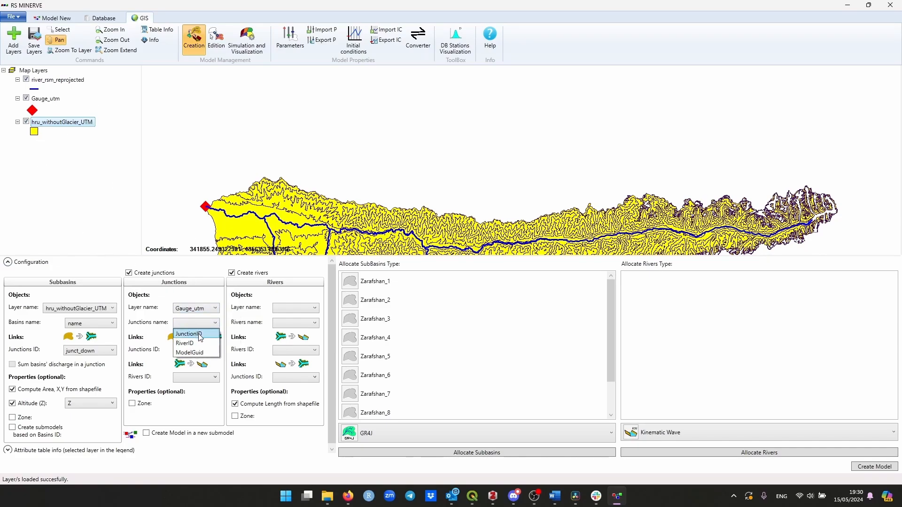
click(200, 335)
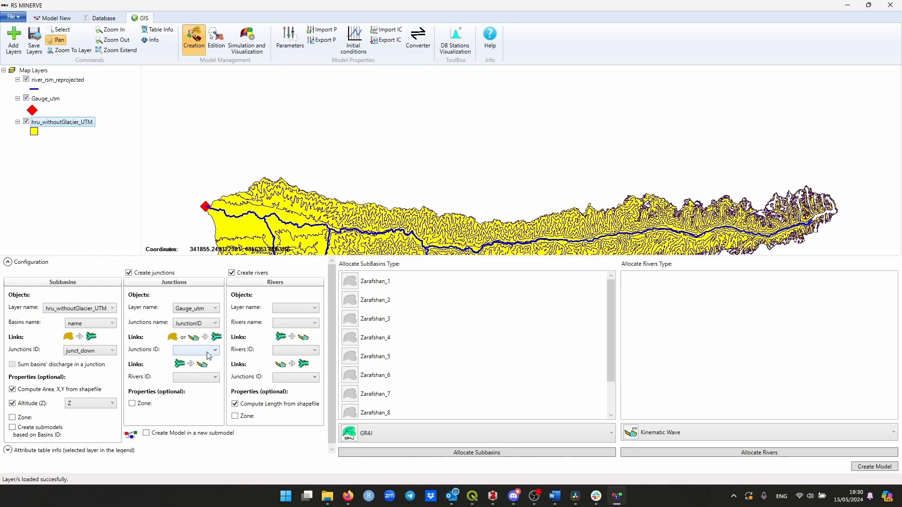
click(201, 350)
click(199, 371)
click(202, 377)
Configure rivers from river_rsm_reprojected, using name for river names and river IDs and junct_down for junction IDs.
click(288, 309)
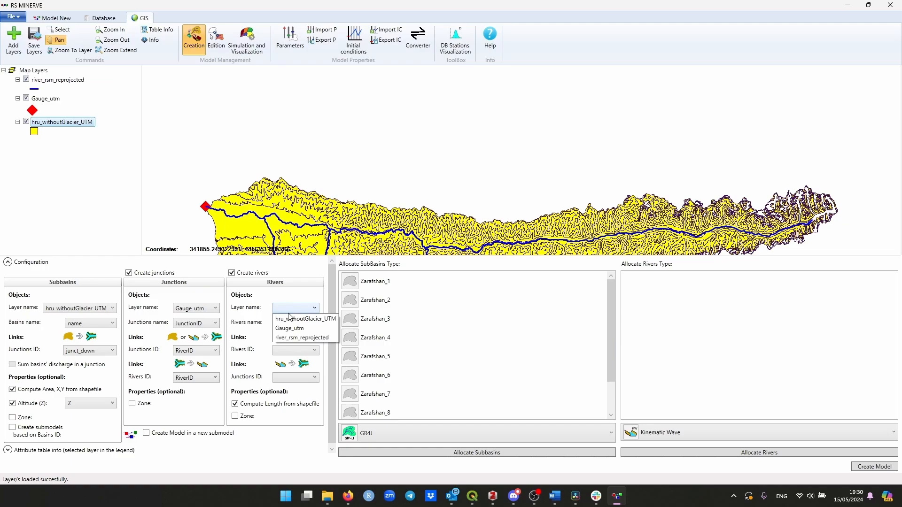
click(305, 337)
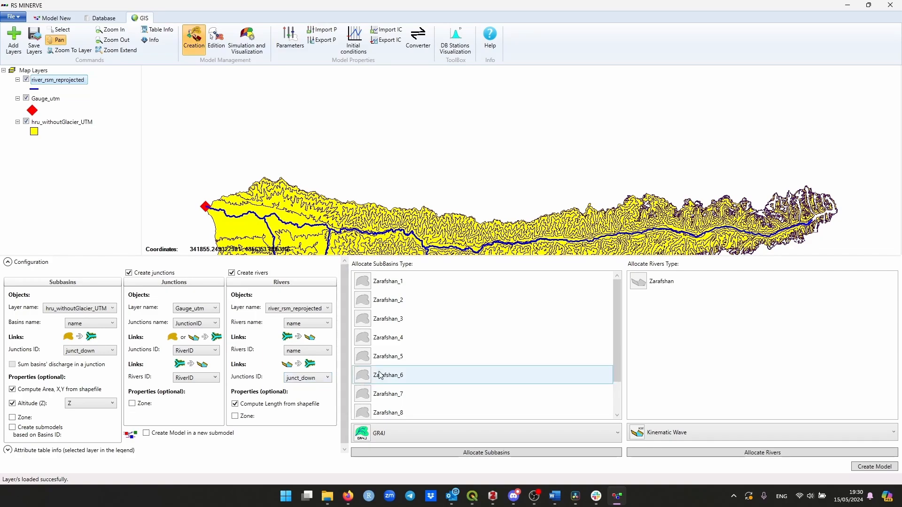
Allocate the HBV model type to all subbasins from Zarafshan_1 to Zarafshan_9.
click(401, 283)
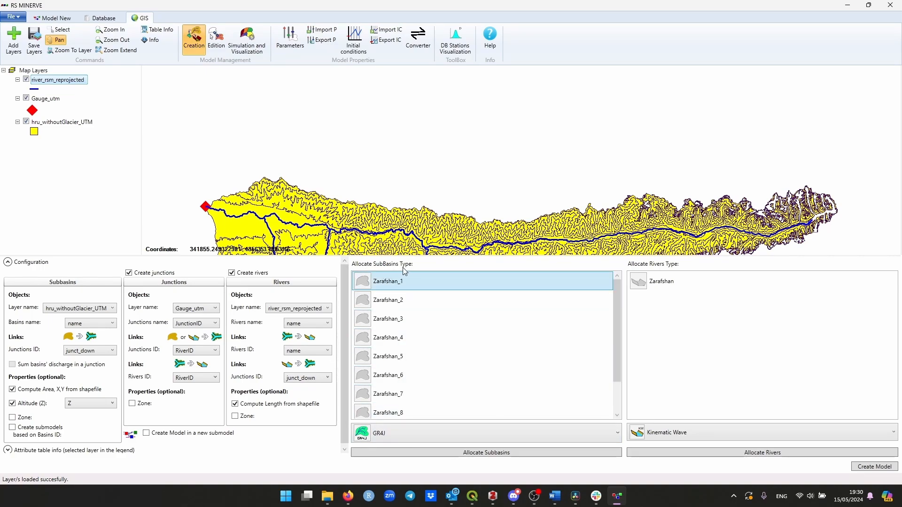
click(427, 433)
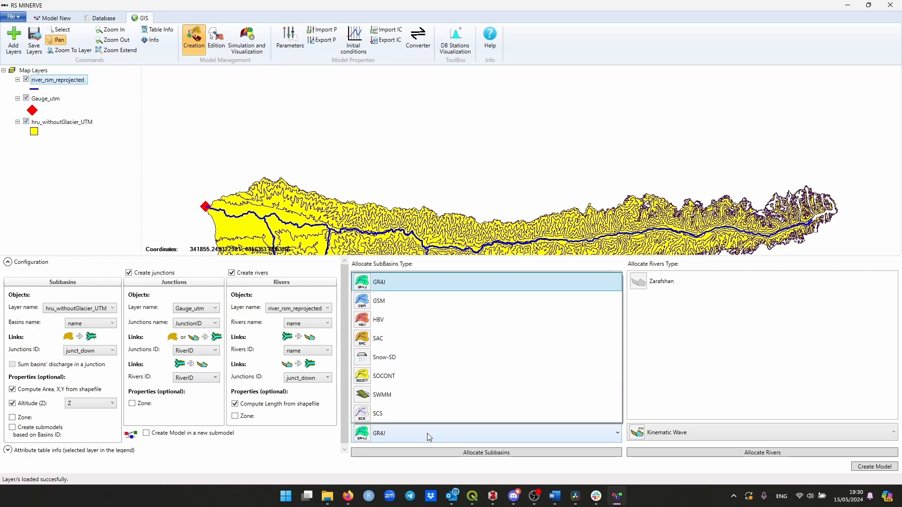
click(385, 324)
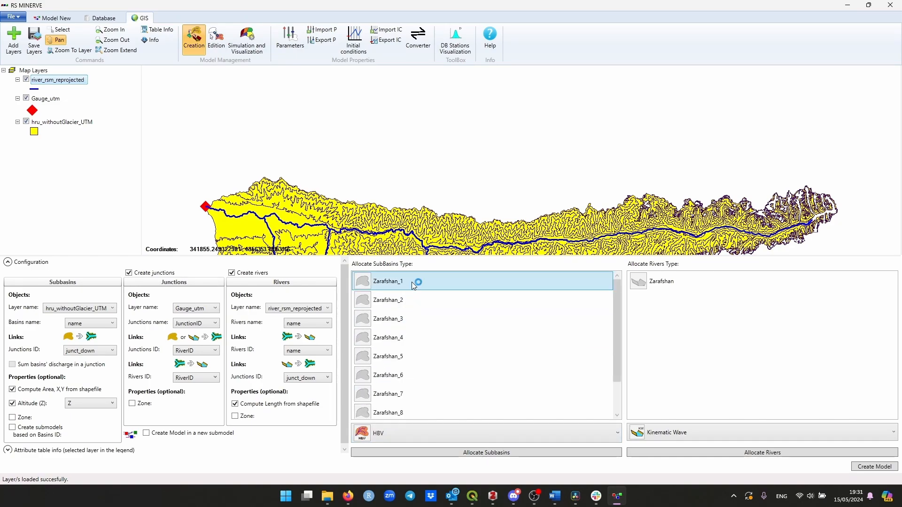
click(408, 294)
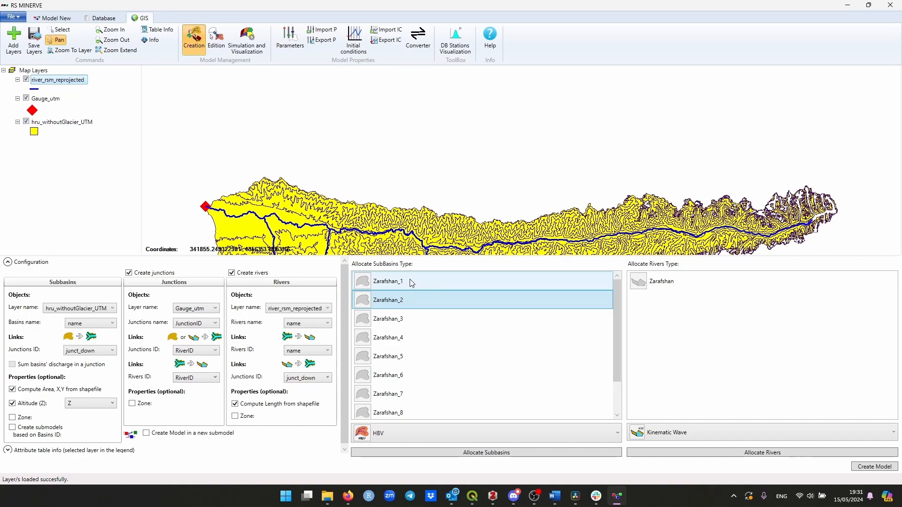
click(410, 281)
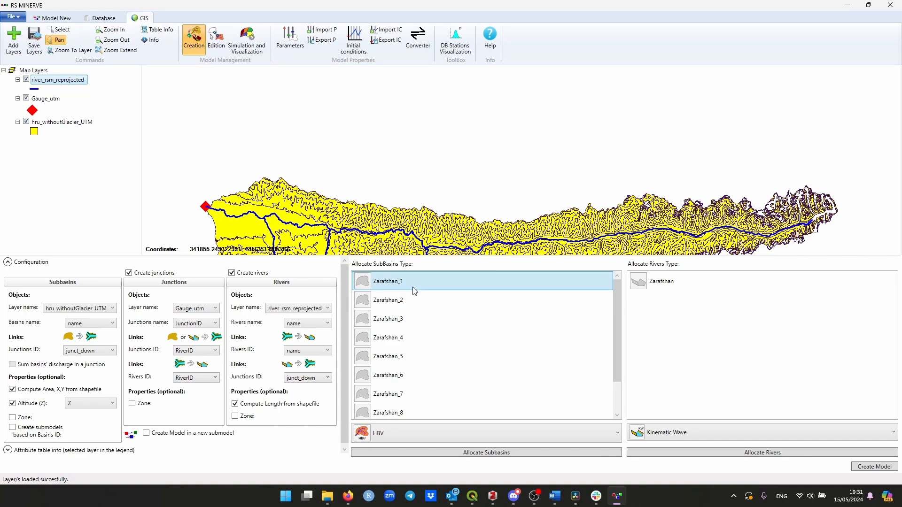
scroll(418, 306, down, 1)
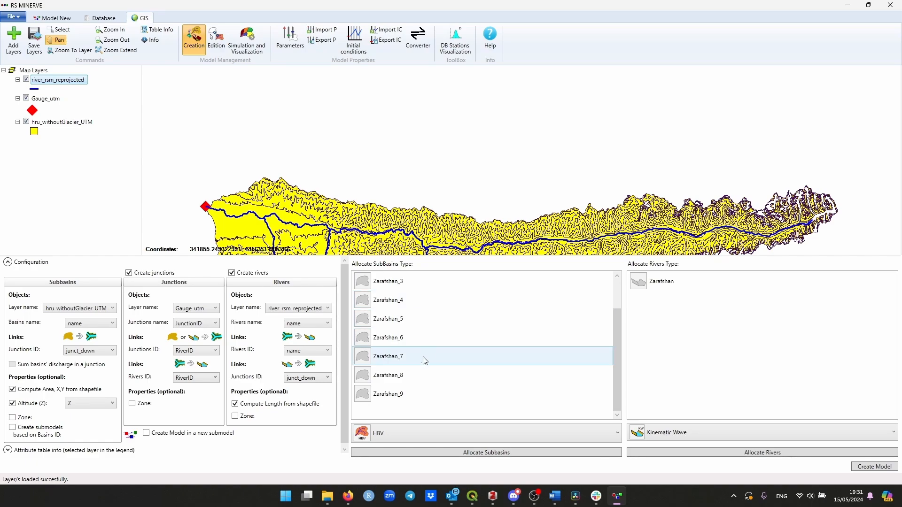
shift+click(410, 395)
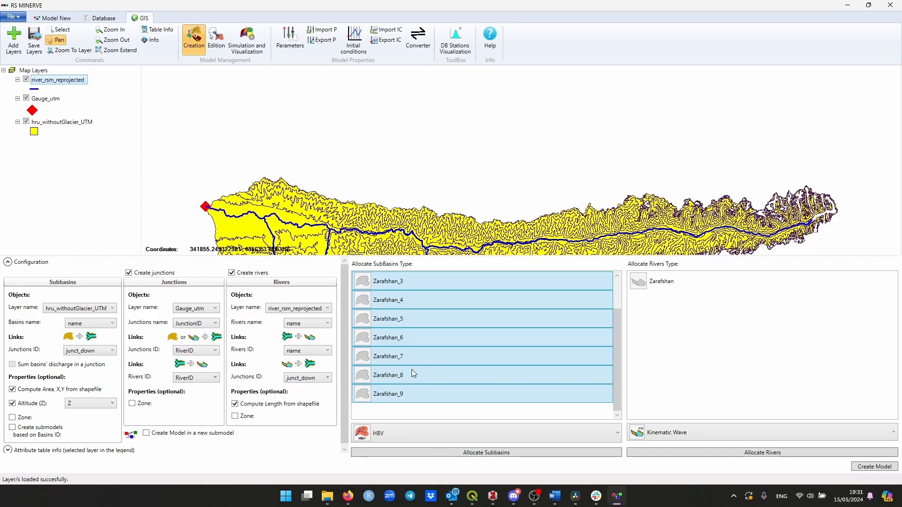
scroll(448, 354, up, 1)
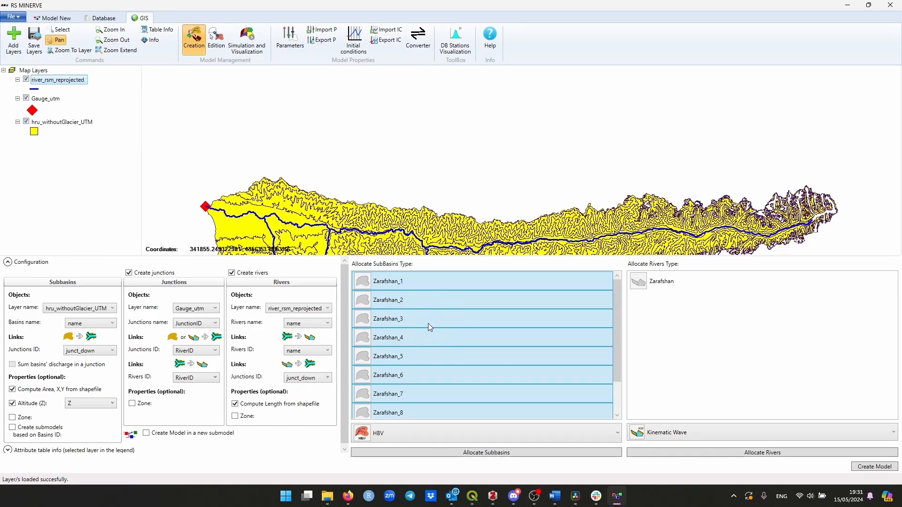
scroll(418, 335, down, 1)
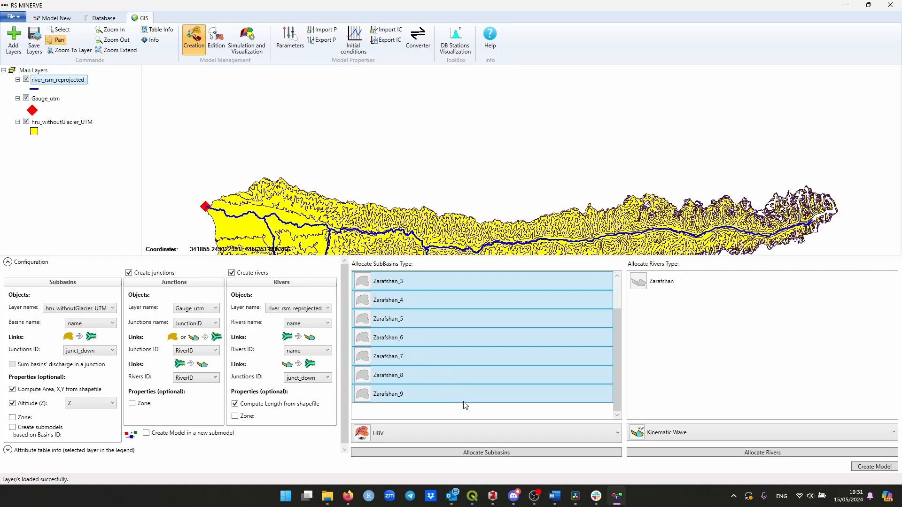
click(464, 455)
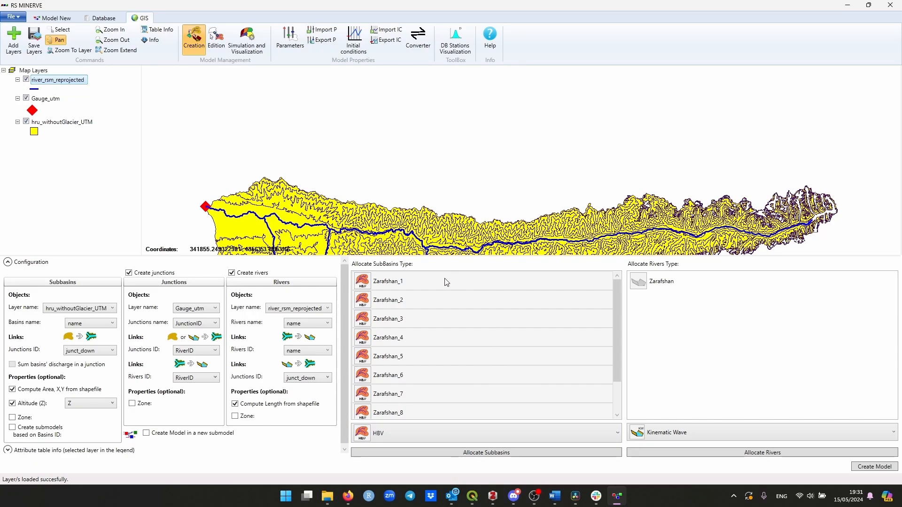
scroll(418, 343, down, 2)
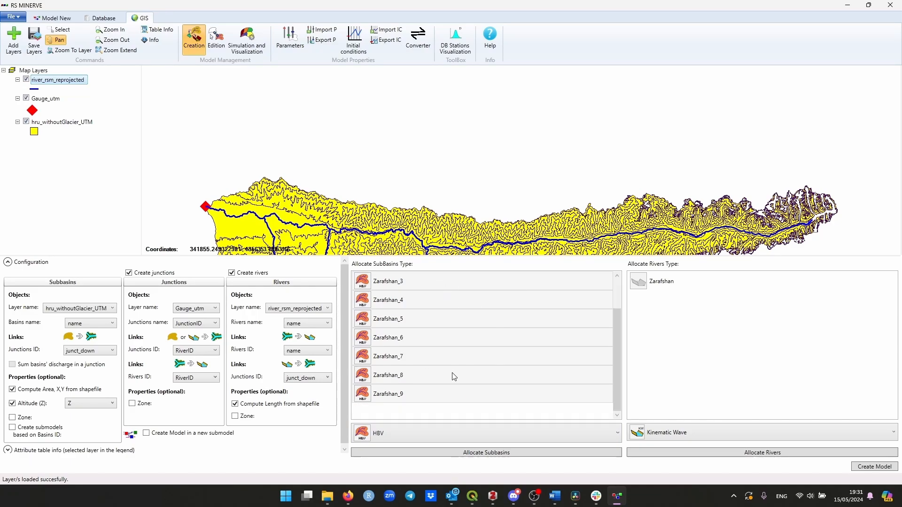
Try the GSM type on subbasin Zarafshan_9 and reallocate it to HBV.
click(441, 397)
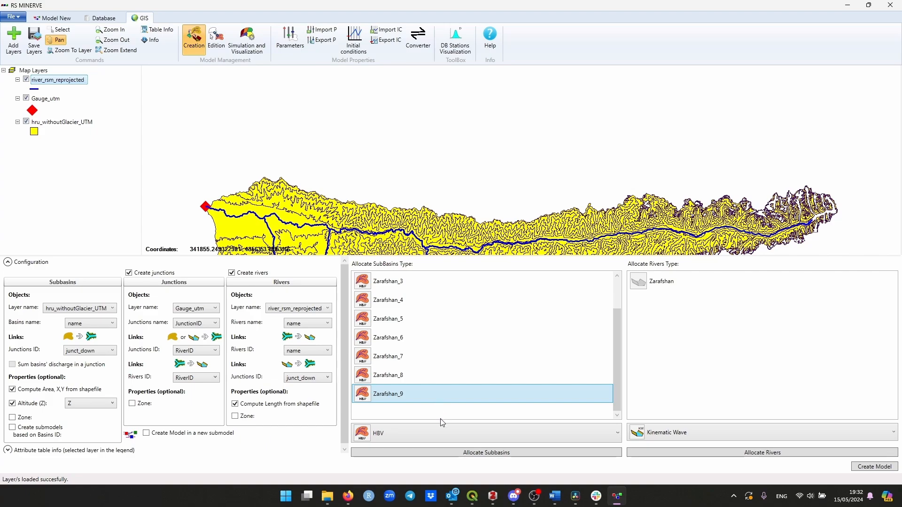
click(433, 430)
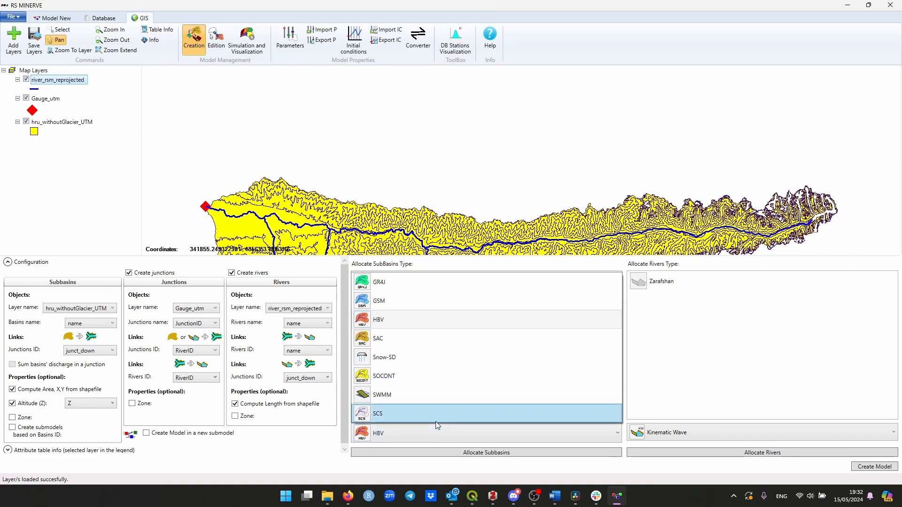
click(429, 300)
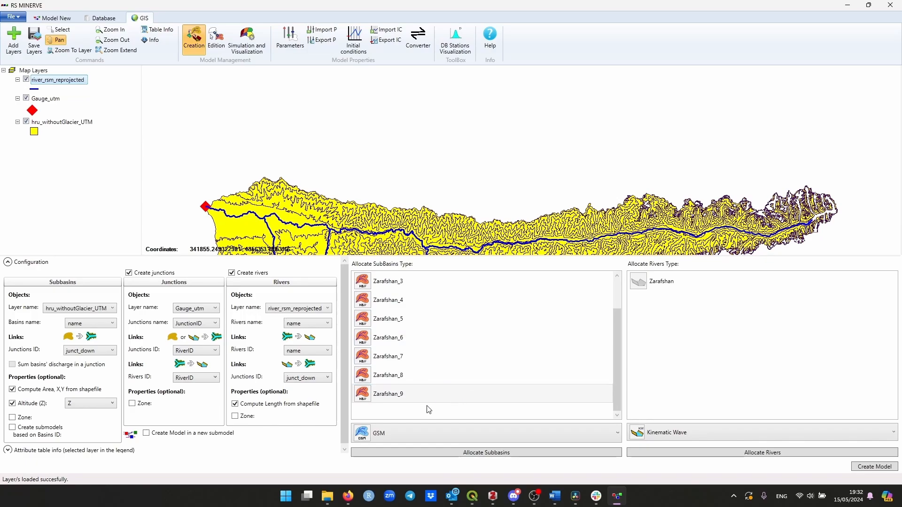
click(505, 454)
click(425, 432)
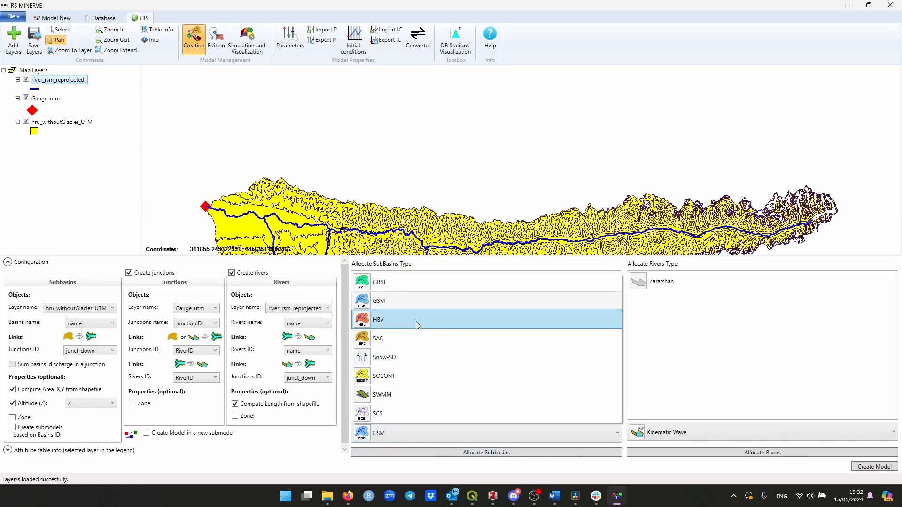
click(416, 322)
click(470, 453)
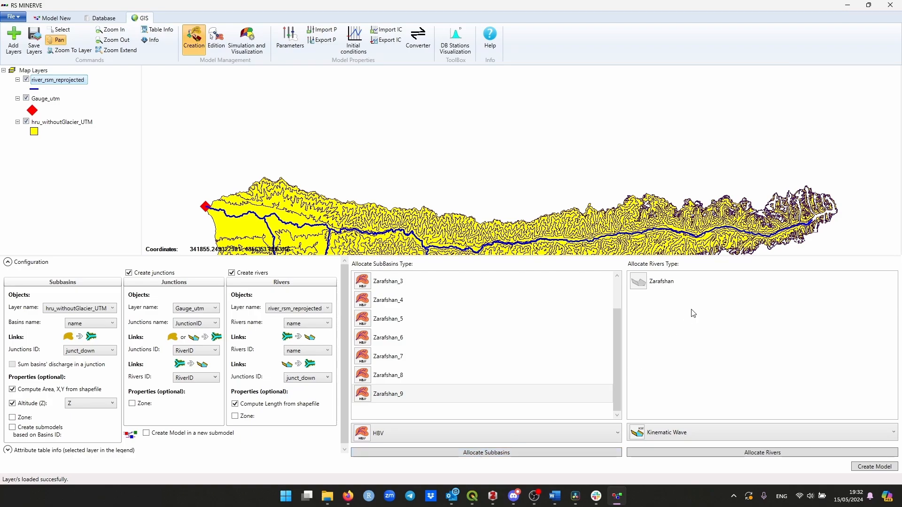
Allocate the Kinematic Wave type to the Zarafshan river and create the model.
click(672, 280)
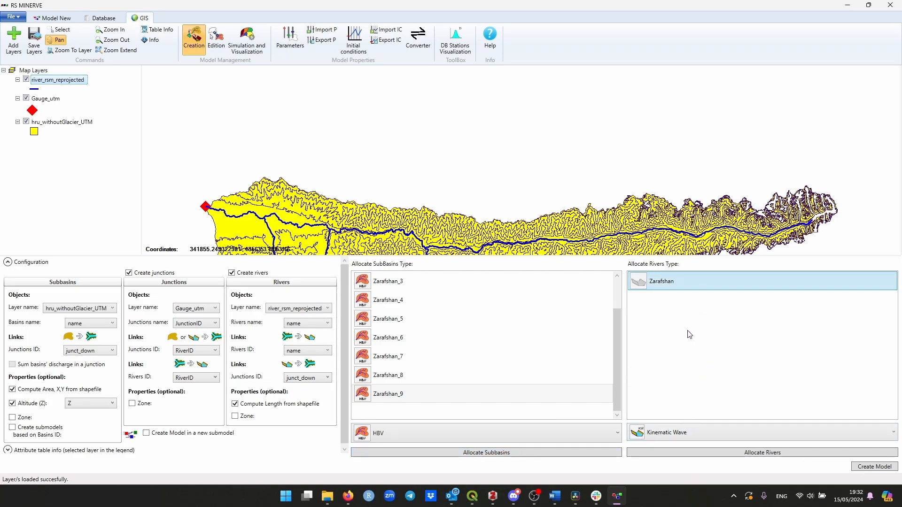
click(664, 429)
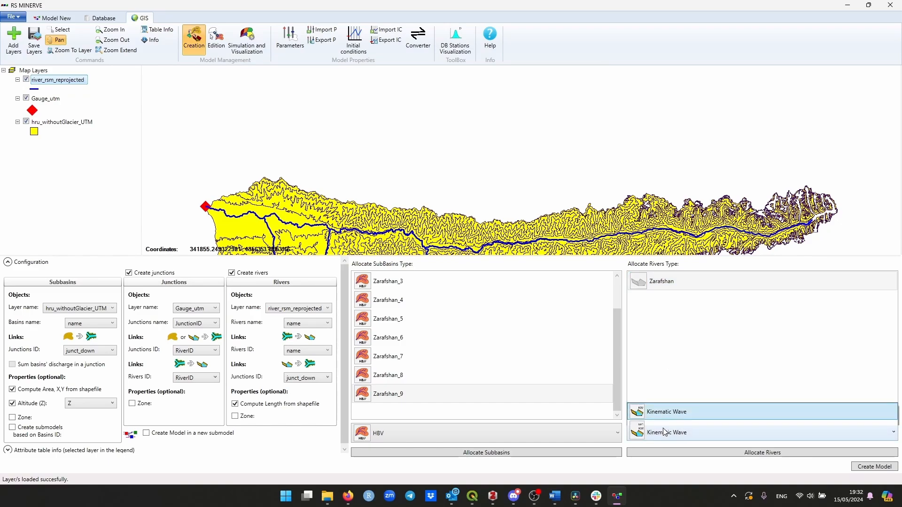
click(683, 300)
click(659, 289)
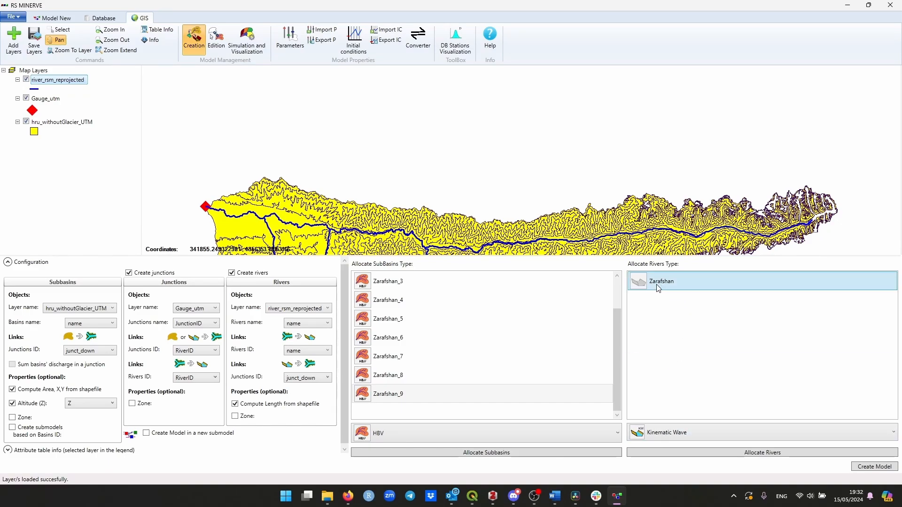
click(703, 452)
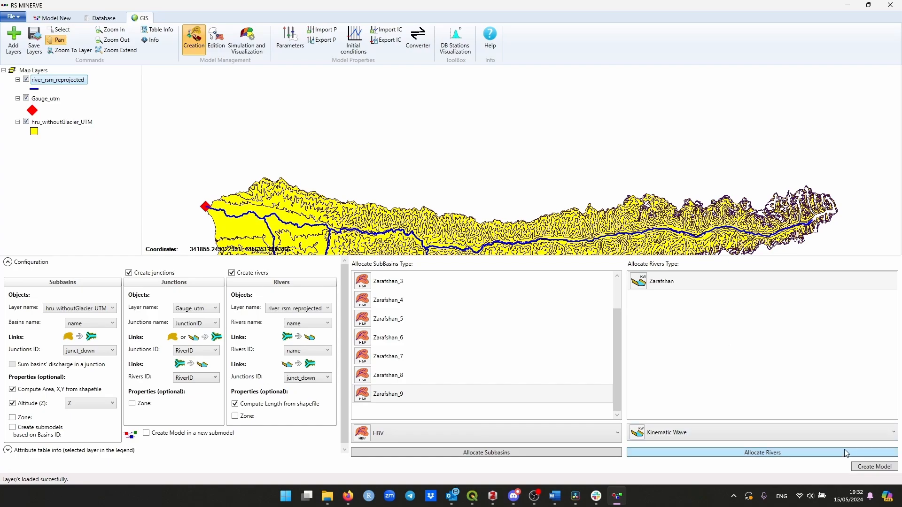
click(868, 469)
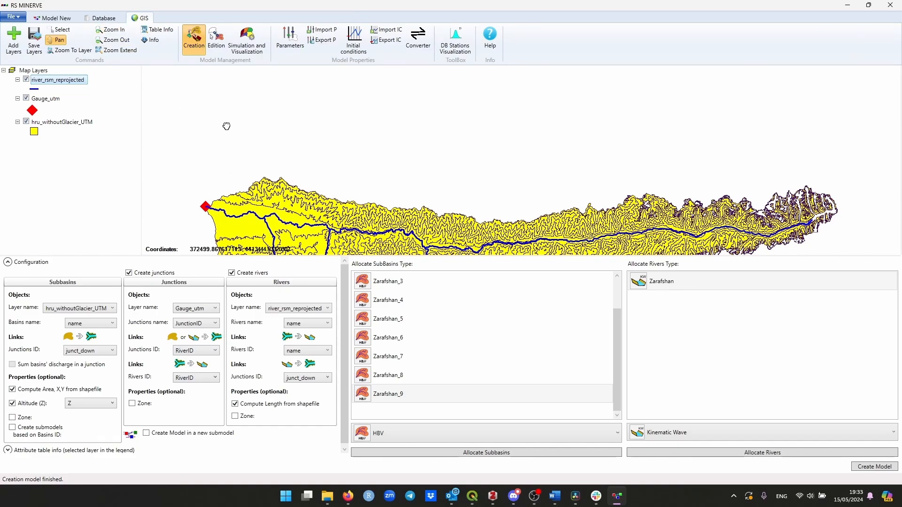
In the generated model schematic, move the Zarafshan river and junction 17461 into the empty area below the subbasins.
click(55, 19)
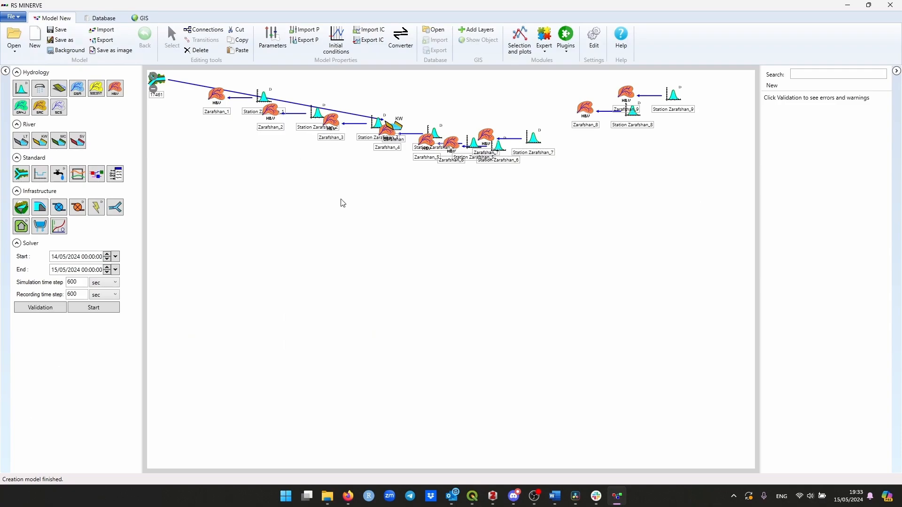
drag(395, 125, 286, 280)
drag(162, 78, 359, 223)
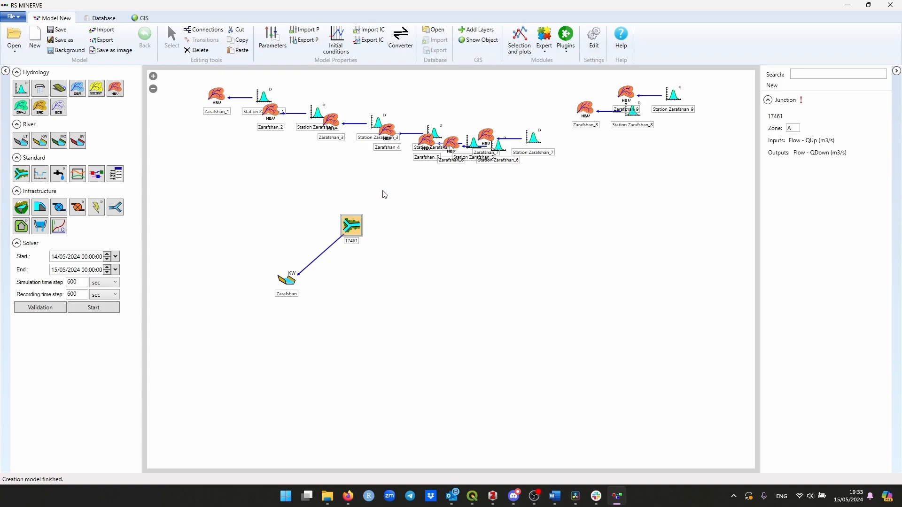
Return to the GIS configuration and change the junctions' junction ID field to JunctionID.
click(141, 19)
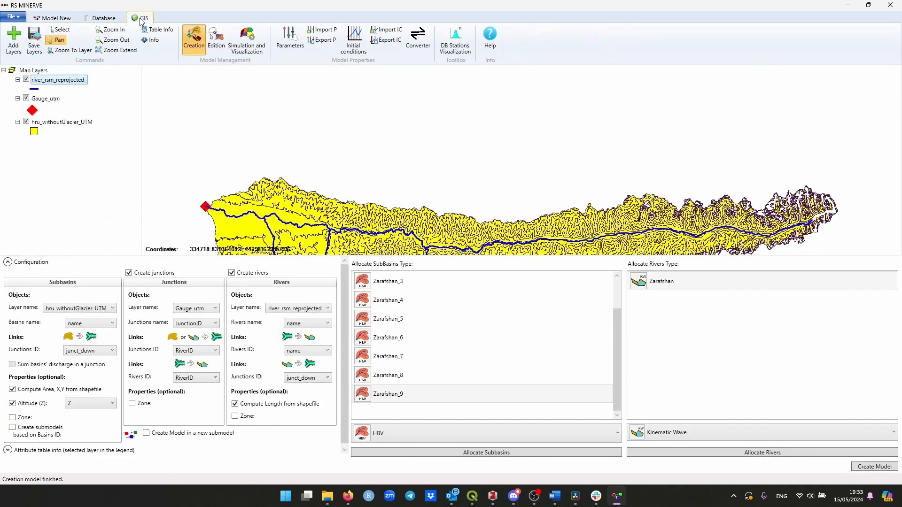
click(203, 352)
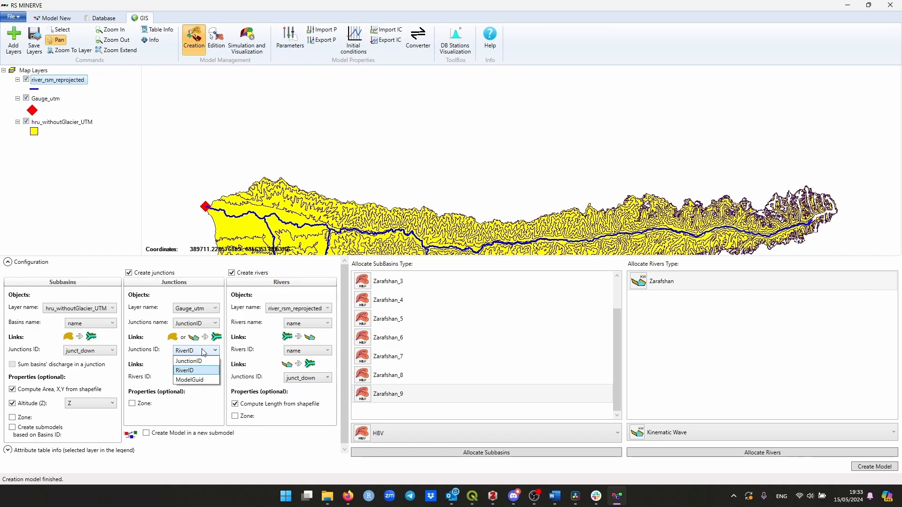
click(202, 362)
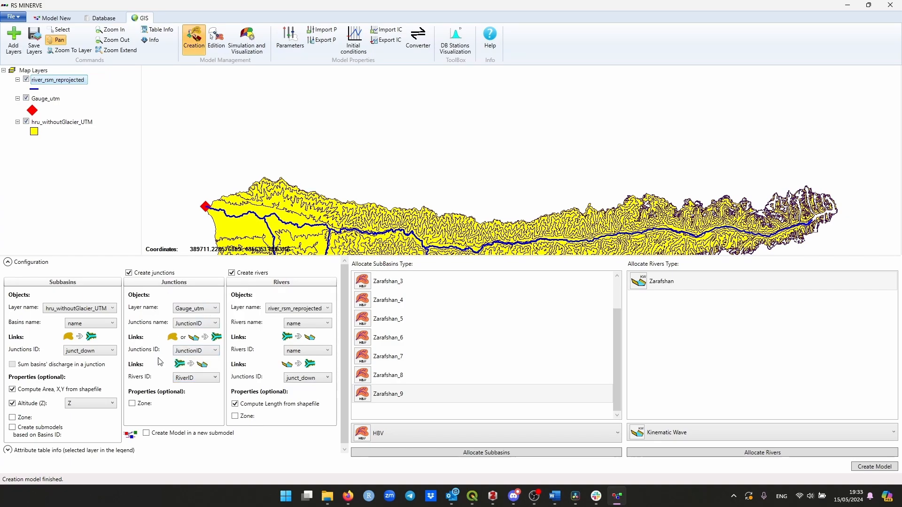
click(201, 353)
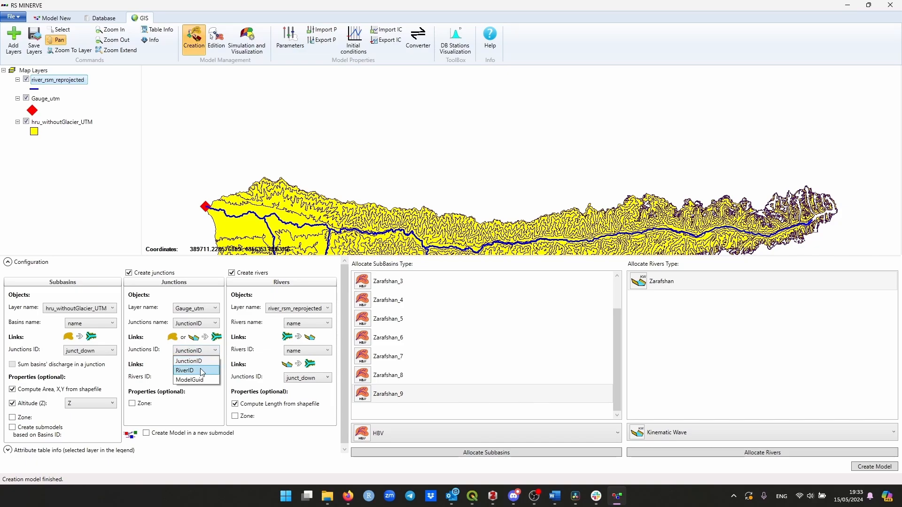
click(197, 370)
click(200, 351)
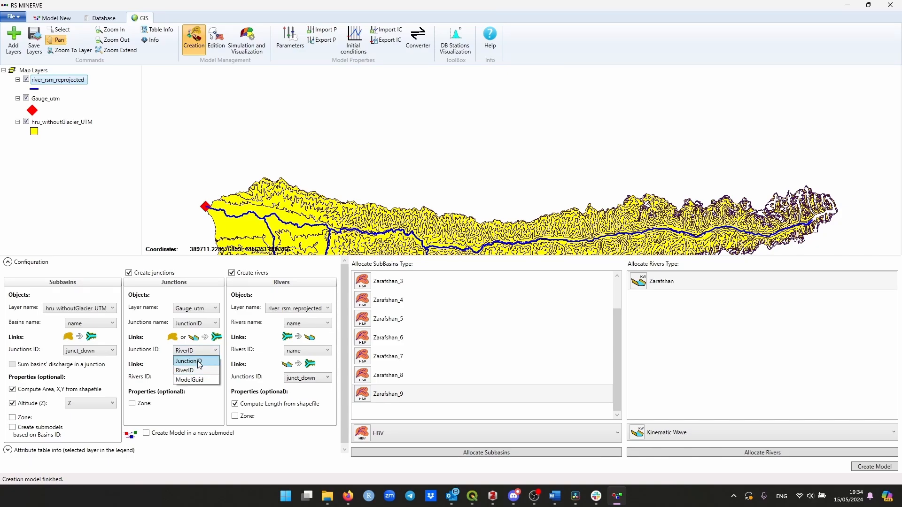
click(198, 362)
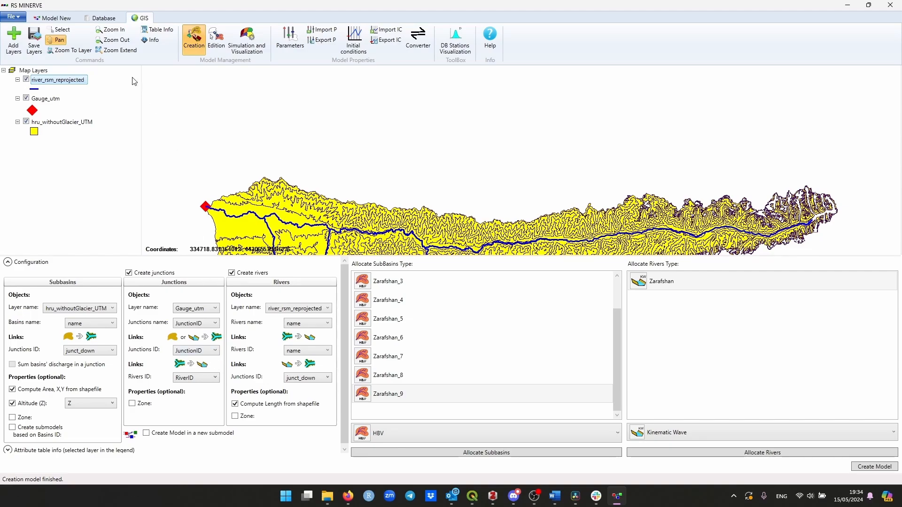
Delete all objects of the generated model from the schematic.
click(53, 18)
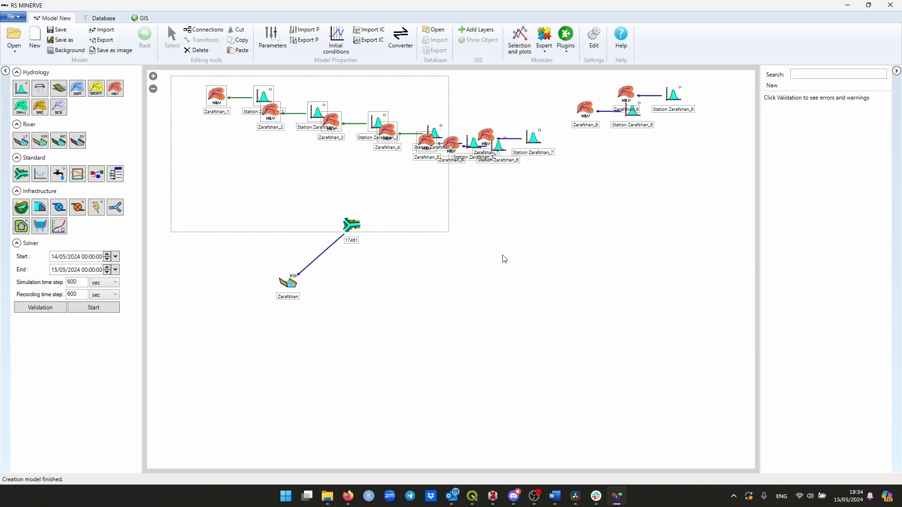
drag(502, 255, 724, 357)
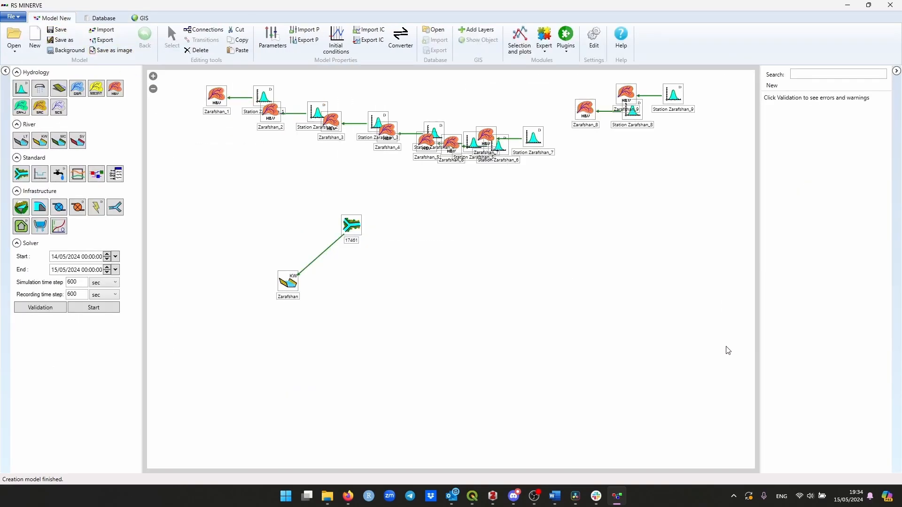
key(Delete)
click(475, 280)
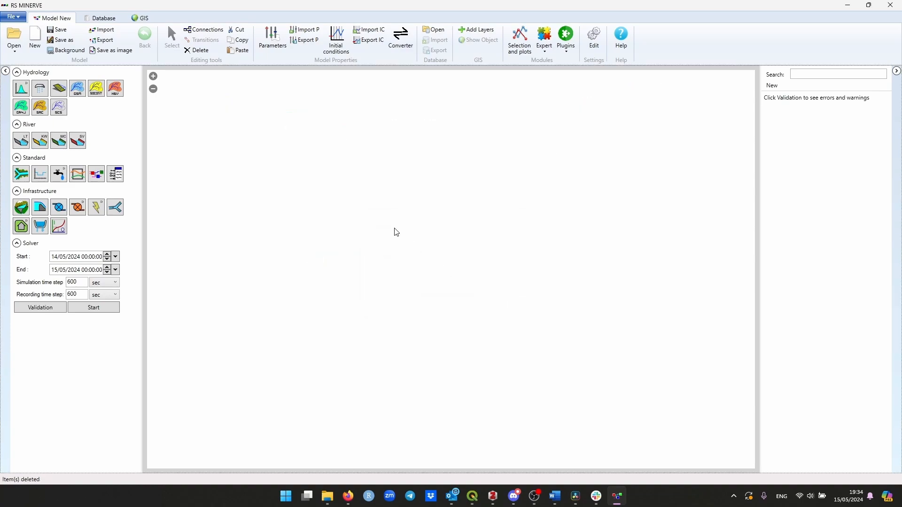
Recreate the model from the GIS configuration and move junction 17461 and the Zarafshan river into the empty area below the subbasins.
click(140, 18)
click(882, 470)
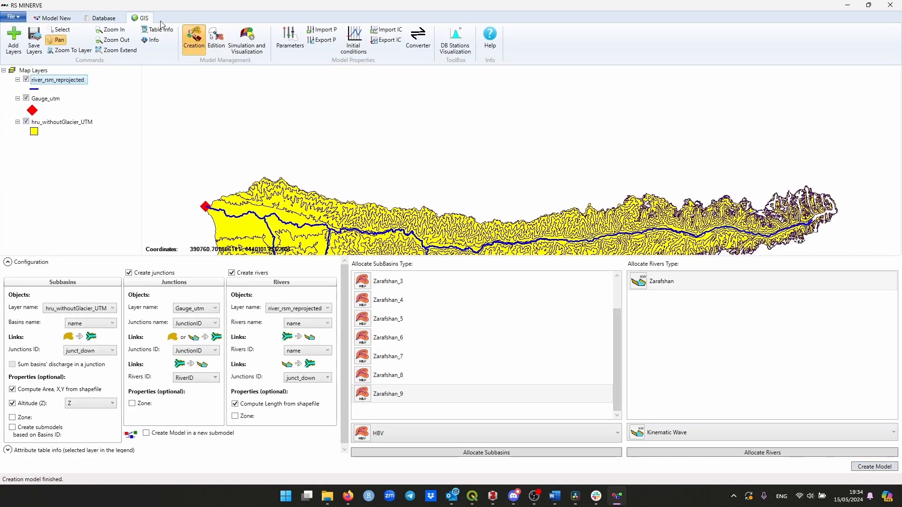
drag(160, 83, 281, 292)
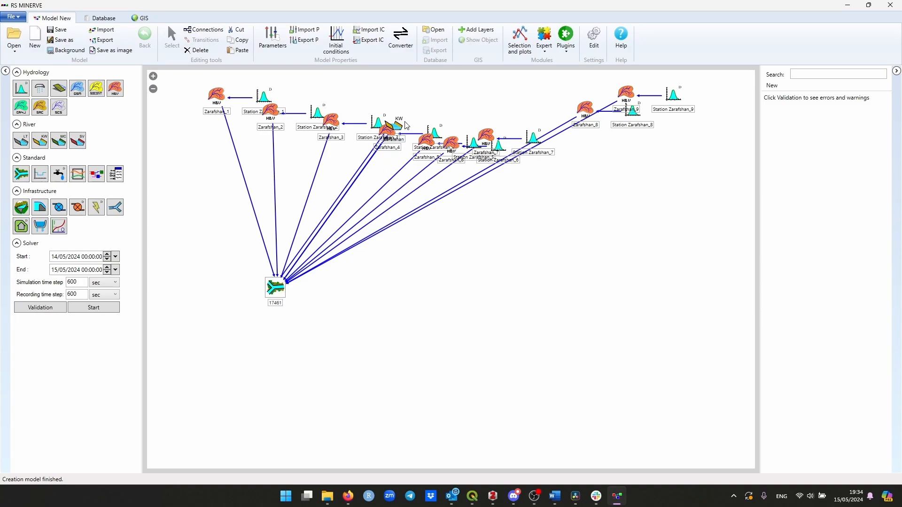
drag(398, 126, 346, 329)
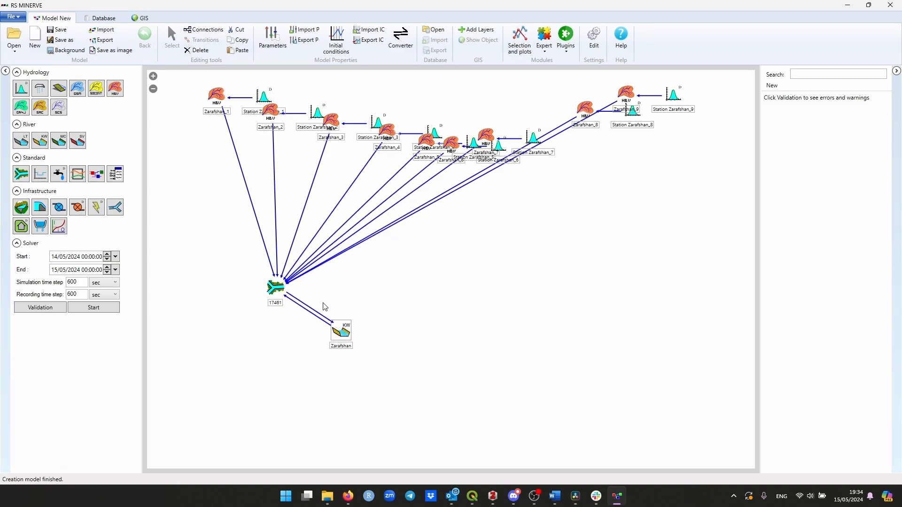
Try deleting the return link that runs from the Zarafshan river to junction 17461.
click(312, 312)
click(341, 326)
click(322, 320)
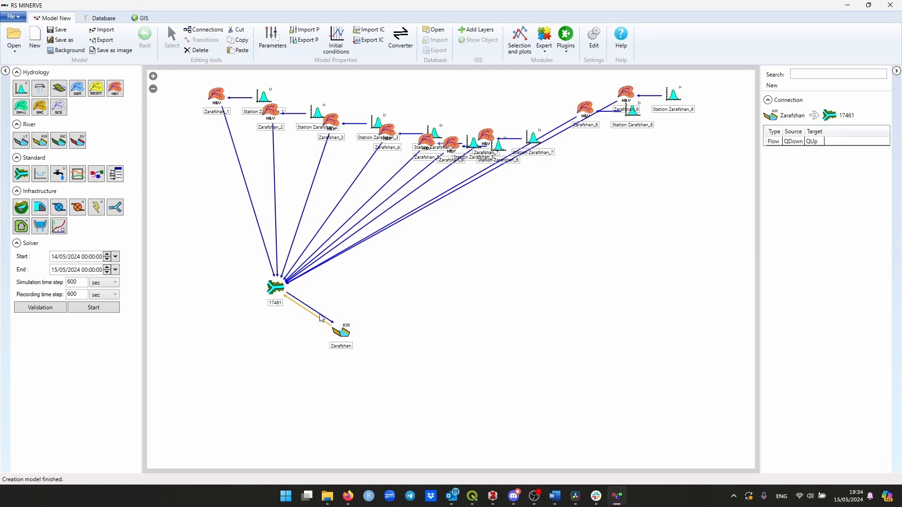
key(Delete)
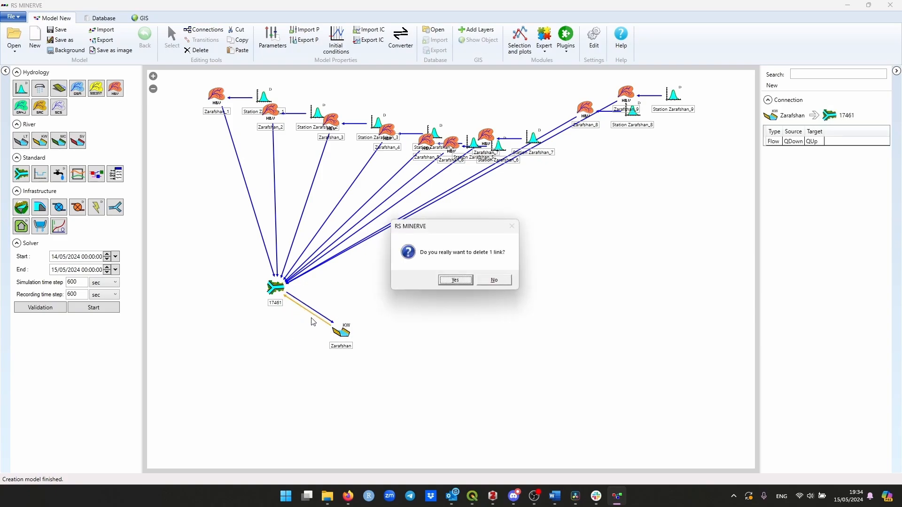
click(456, 280)
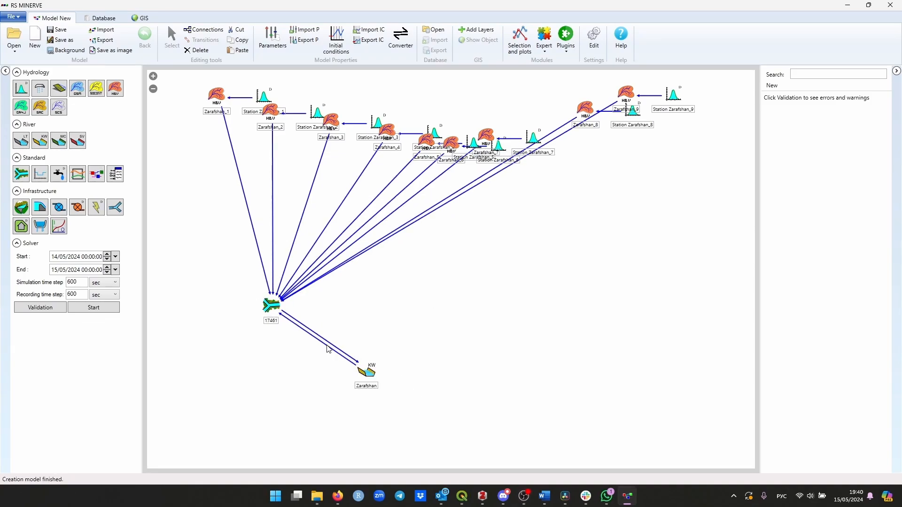
Inspect the return link from the river to junction 17461 and check the rivers' junctions ID field in the GIS configuration.
click(327, 349)
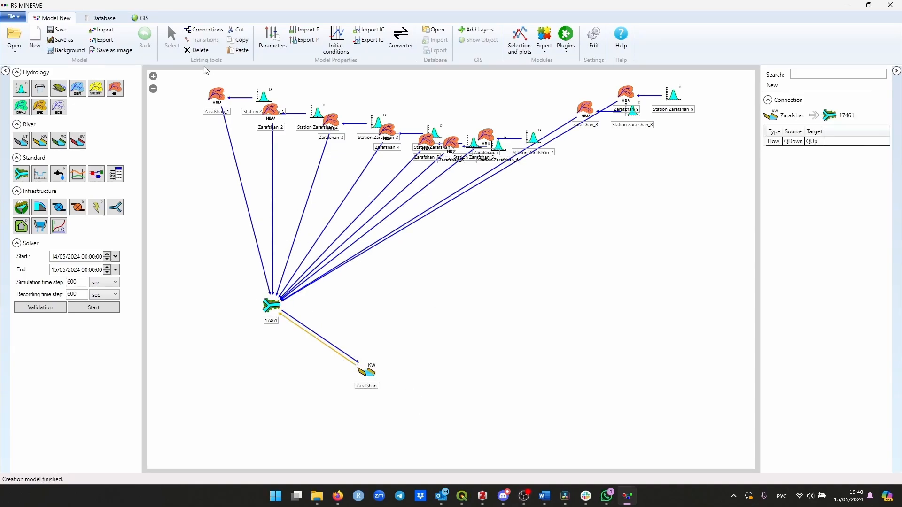
click(142, 20)
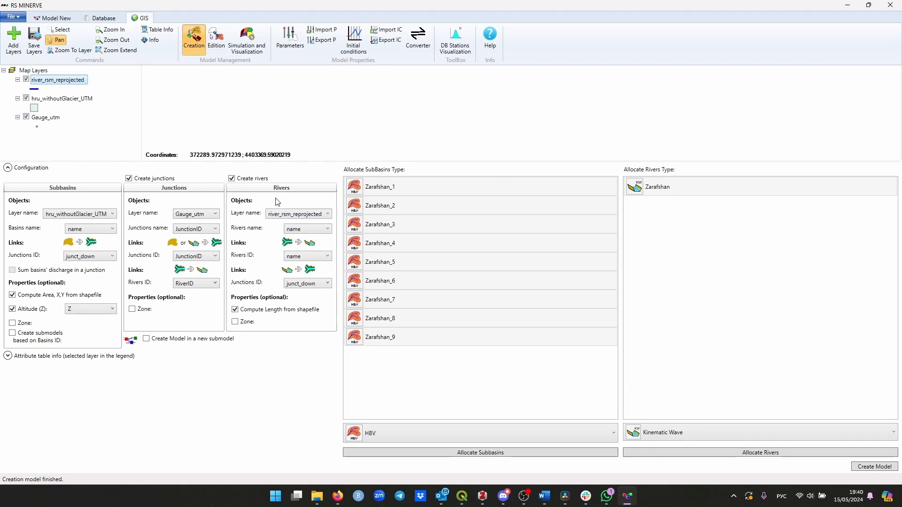
click(299, 284)
click(299, 284)
click(54, 18)
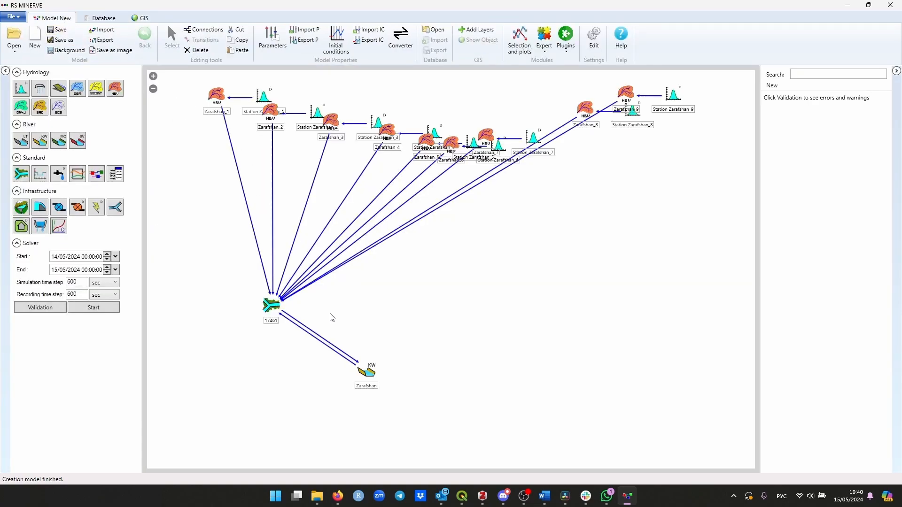
Delete the link from the Zarafshan river back to junction 17461 and move the river closer to that junction.
click(322, 344)
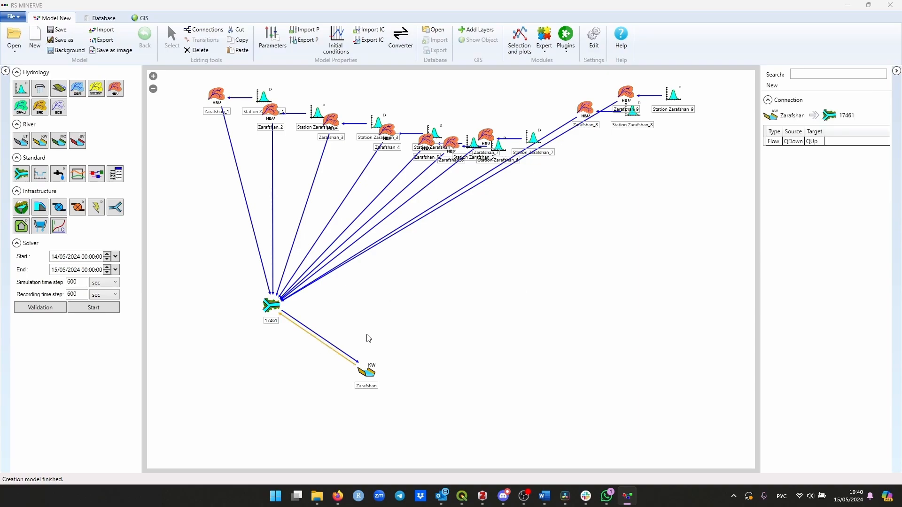
key(Delete)
click(444, 285)
drag(369, 365, 317, 347)
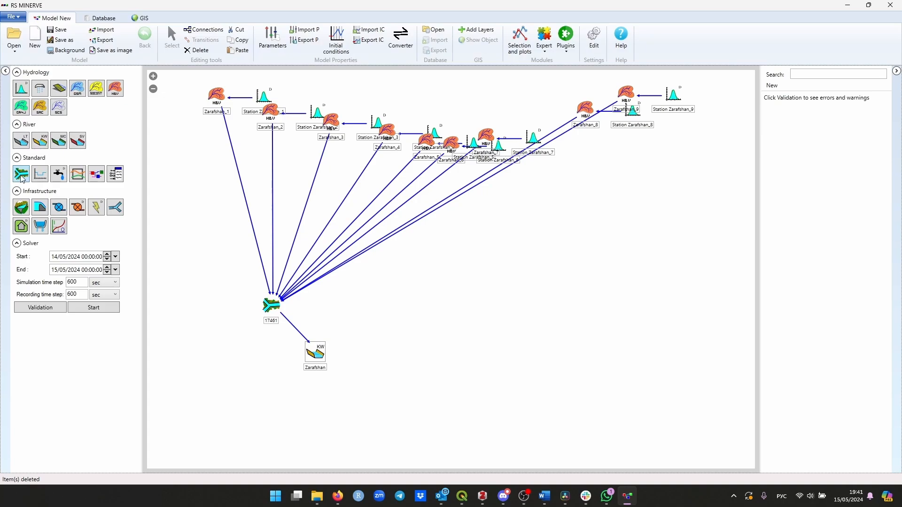
Add a junction named Result downstream of the Zarafshan river and connect the river to it.
drag(21, 175, 367, 386)
click(188, 30)
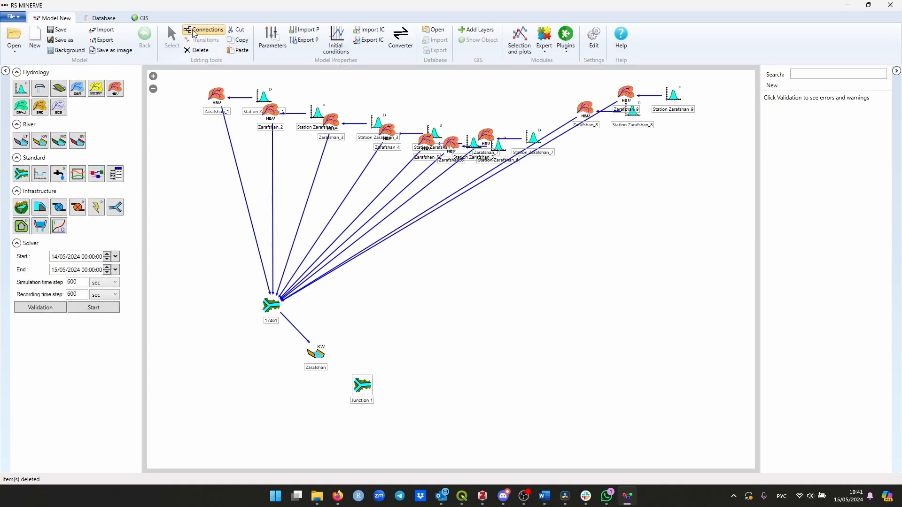
click(356, 378)
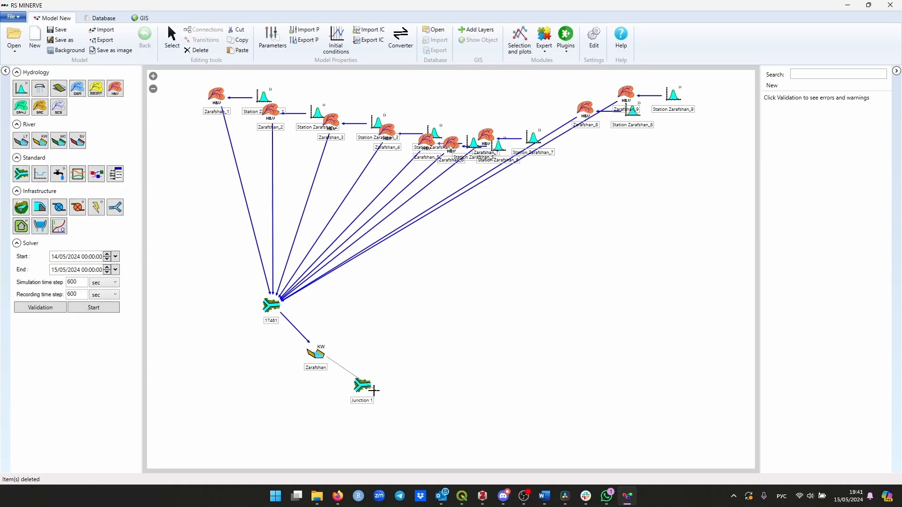
triple_click(364, 403)
text(K)
text(esult)
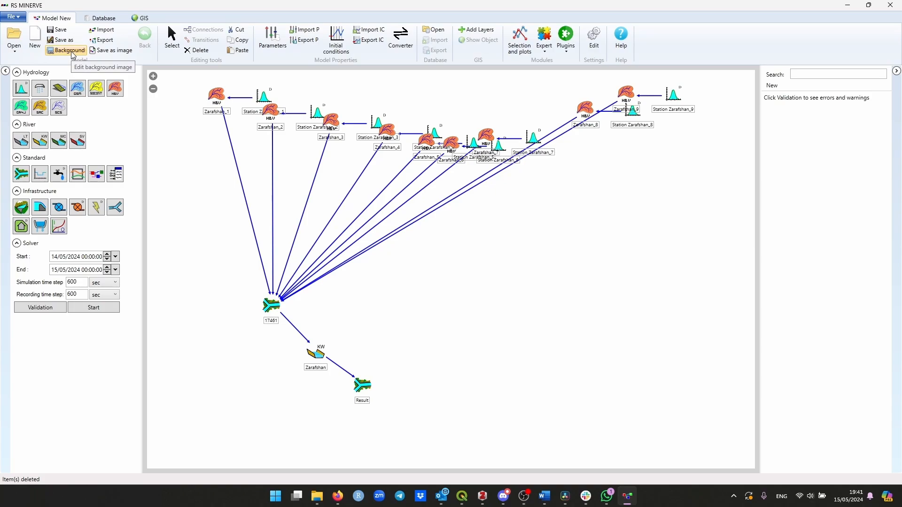
Load screenshot.png from the Zarafshan GIS folder as the background image, move it behind the schematic and enlarge it slightly.
click(72, 53)
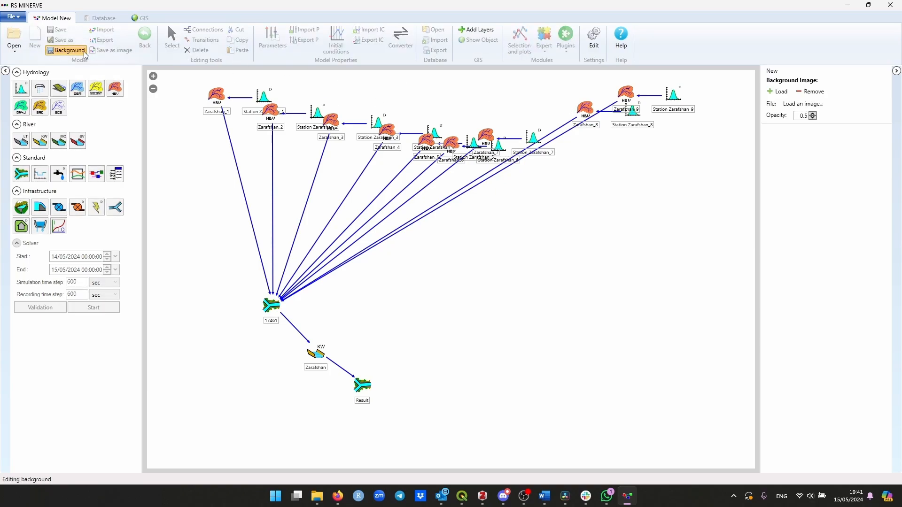
click(778, 91)
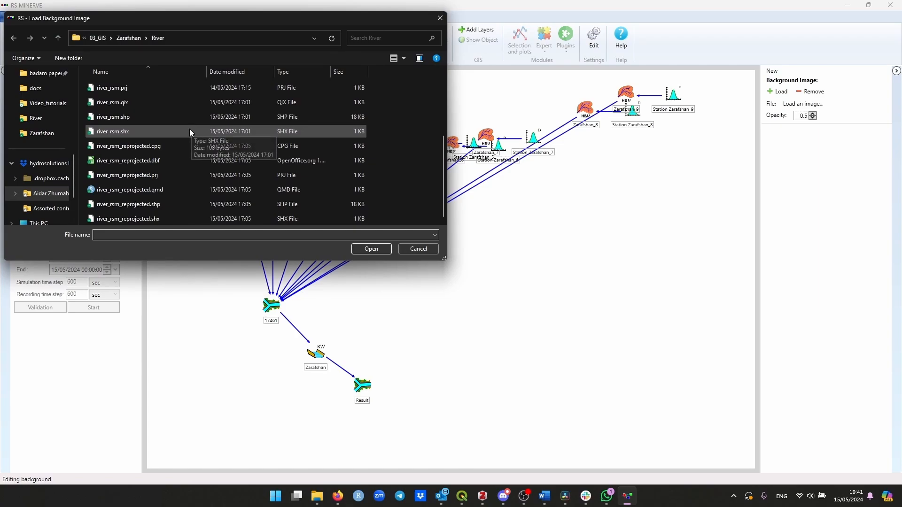
click(130, 39)
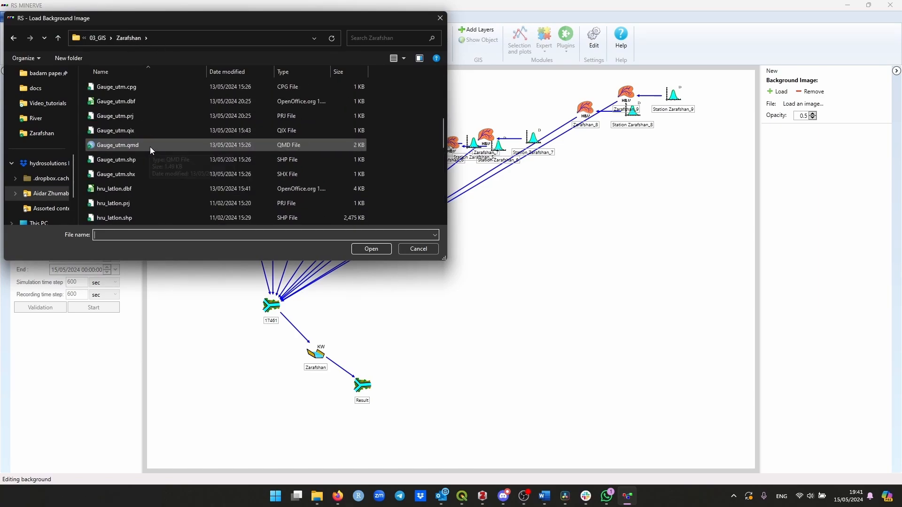
scroll(149, 151, down, 5)
double_click(133, 159)
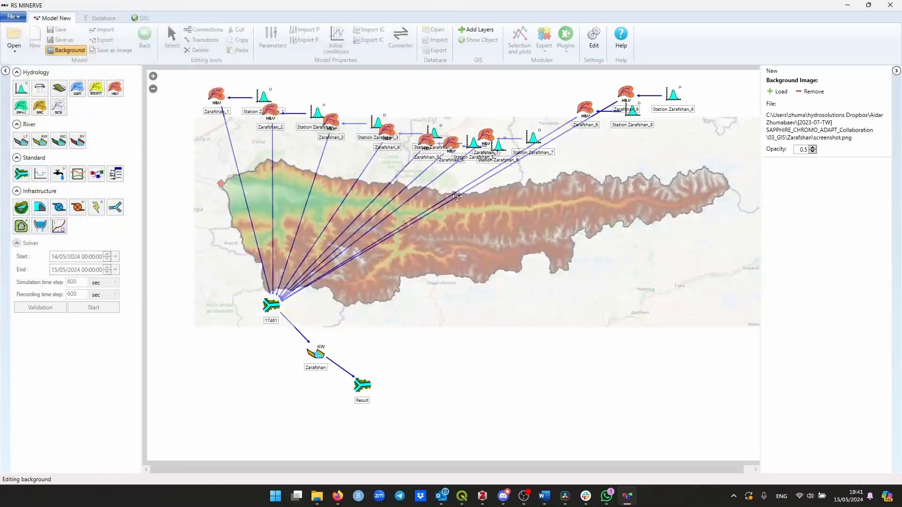
drag(567, 212, 519, 166)
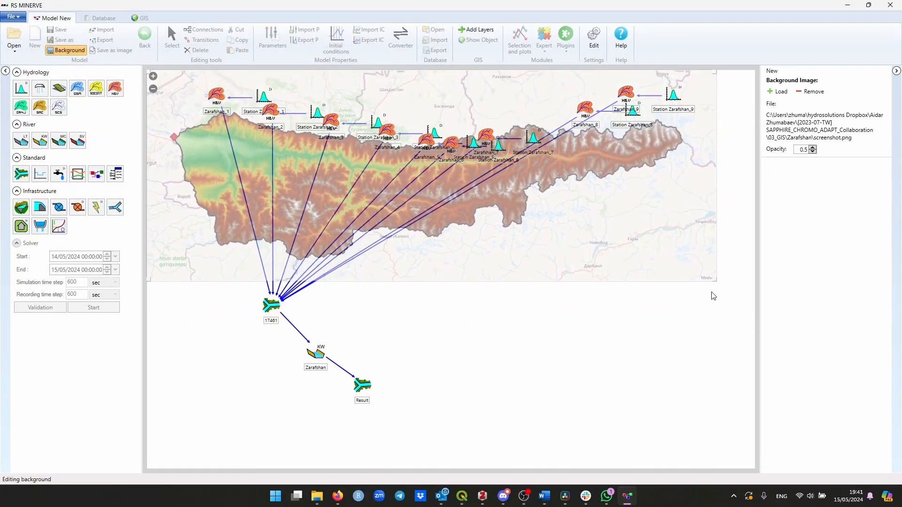
drag(715, 282, 737, 302)
Place junction 17461 at the basin outlet, arrange the subbasins and stations over the background map, and finish background editing.
drag(268, 301, 175, 136)
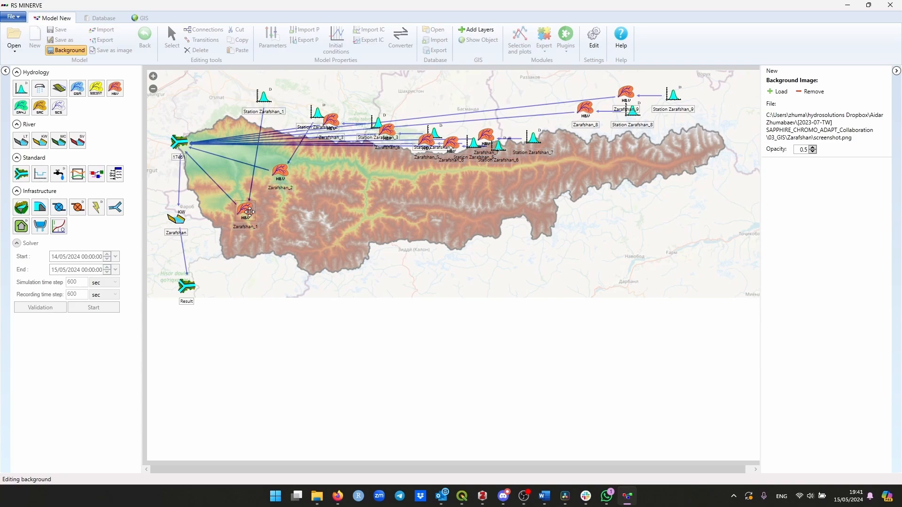
drag(252, 213, 232, 119)
drag(285, 180, 278, 133)
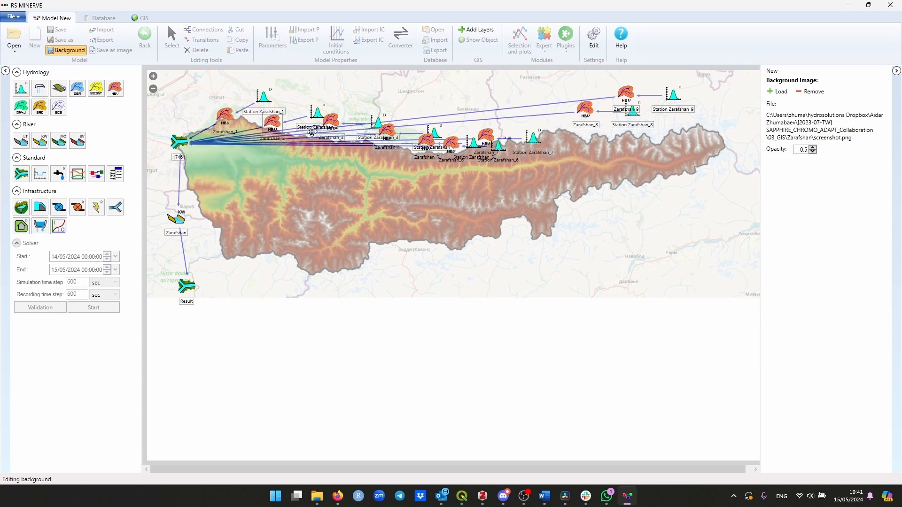
drag(333, 125, 351, 161)
drag(272, 121, 321, 104)
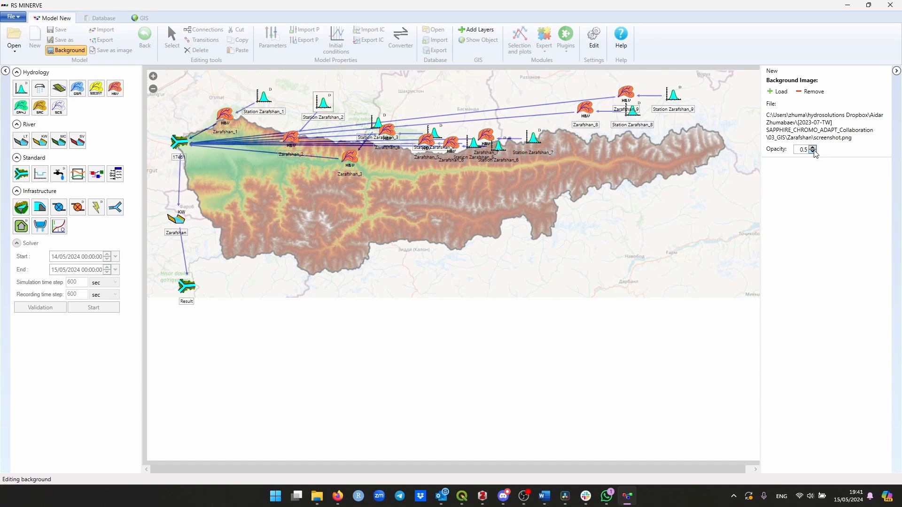
click(74, 51)
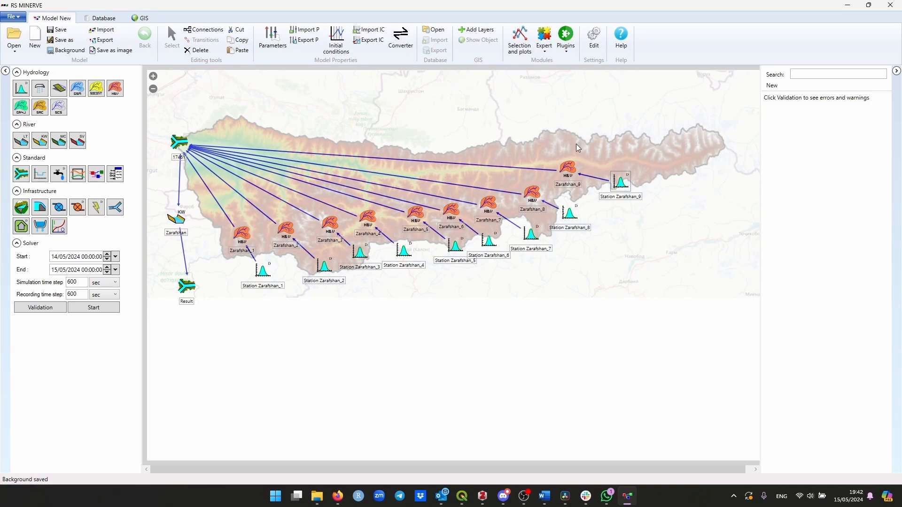
Examine the Kinematic Wave parameters of the Zarafshan river, including its length, and the HBV parameters of Zarafshan_1, Zarafshan_9 and Zarafshan_8.
click(178, 219)
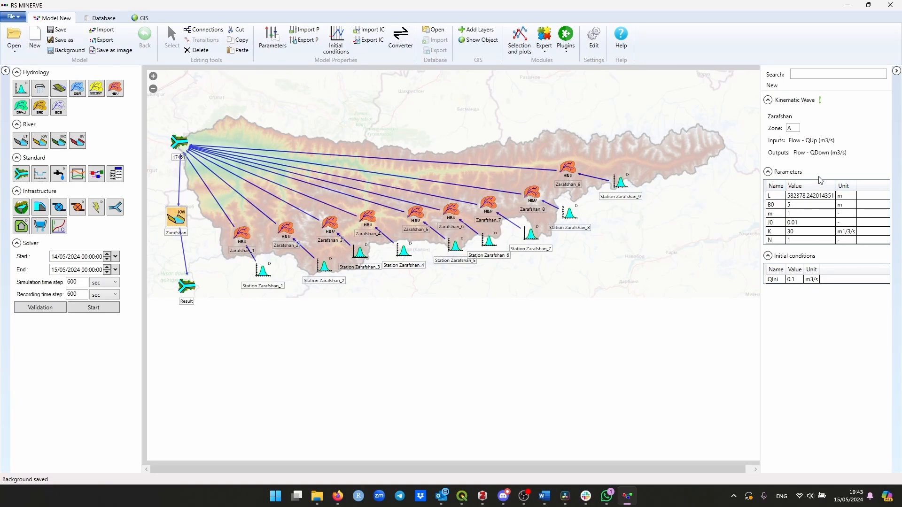
click(777, 198)
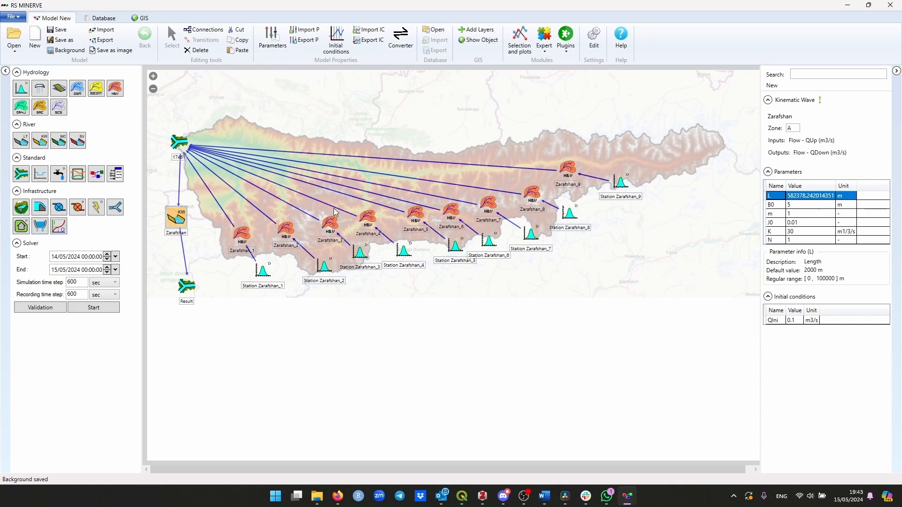
click(242, 234)
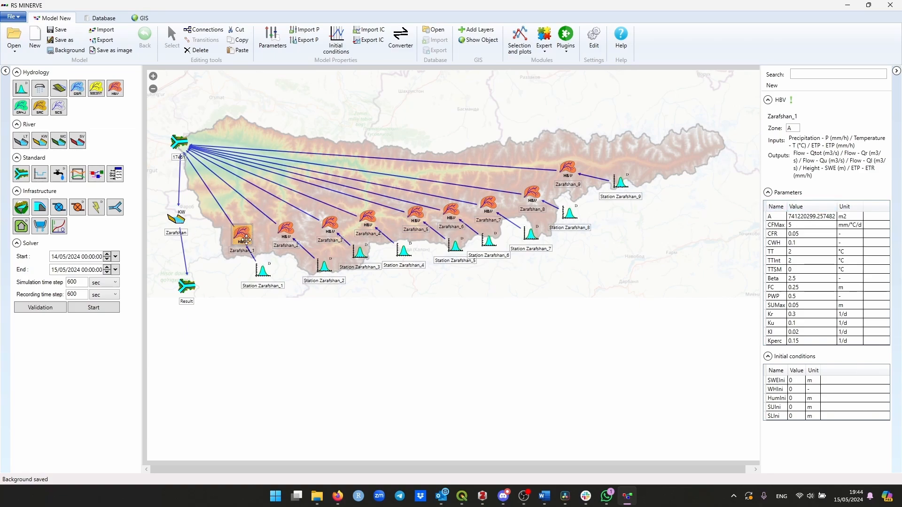
click(567, 172)
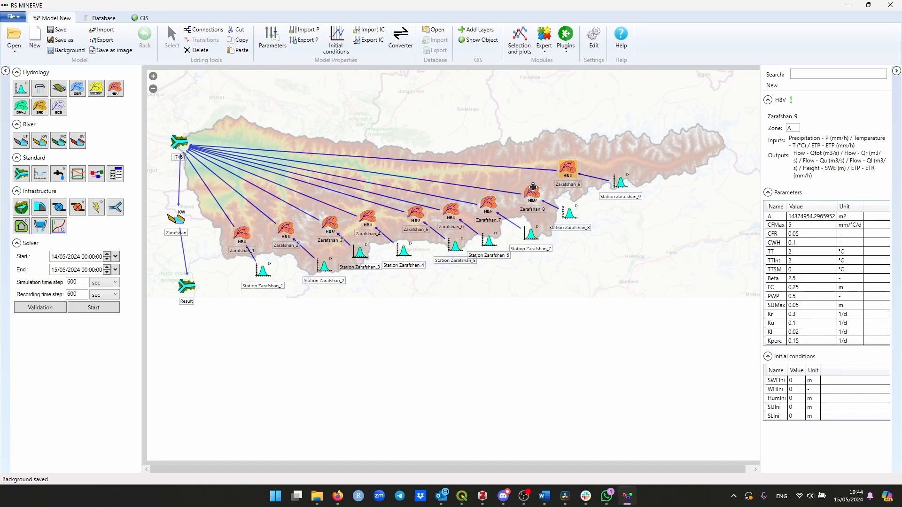
click(533, 188)
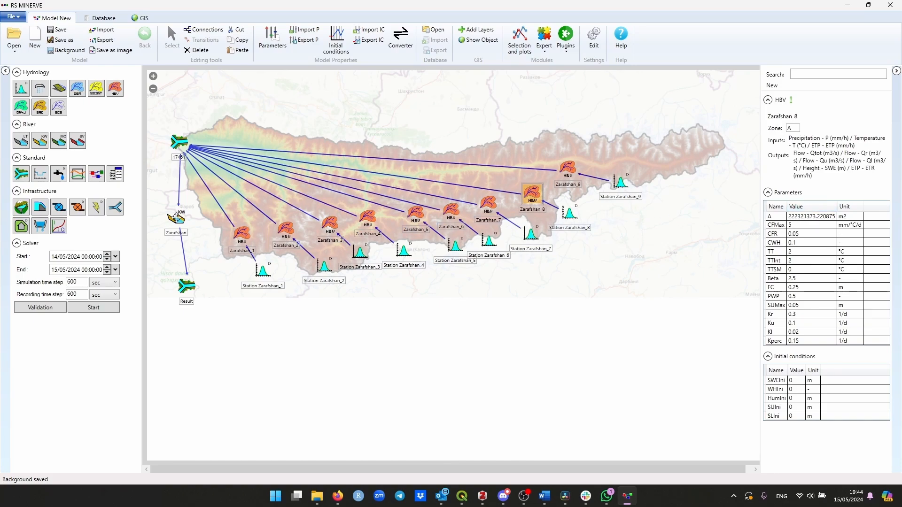
click(177, 217)
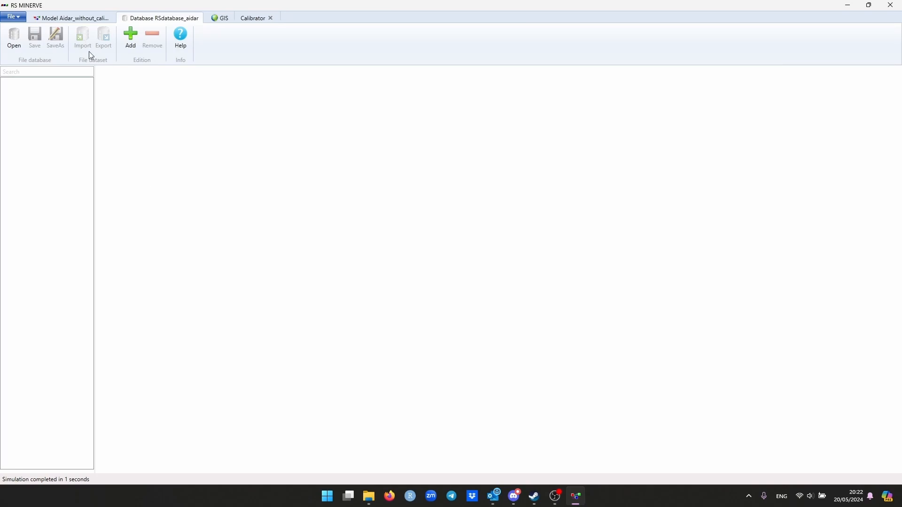
Open RSdatabase_aidar.dbx from the Zarafshan models folder, look through its Fut_sim group, and remove the database.
click(84, 18)
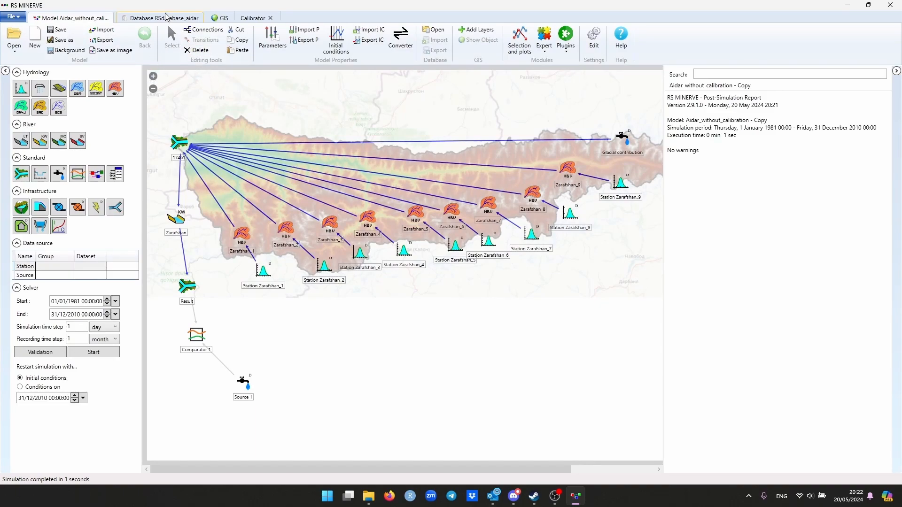
click(167, 21)
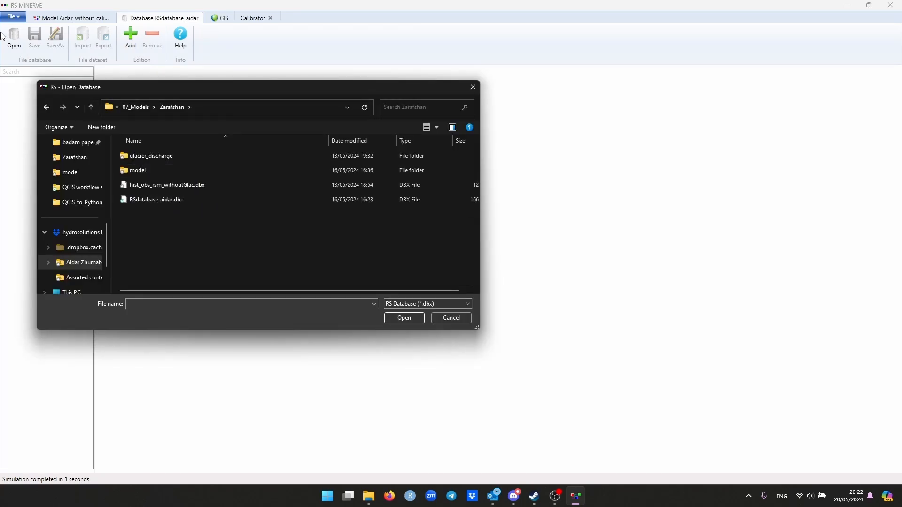
click(180, 202)
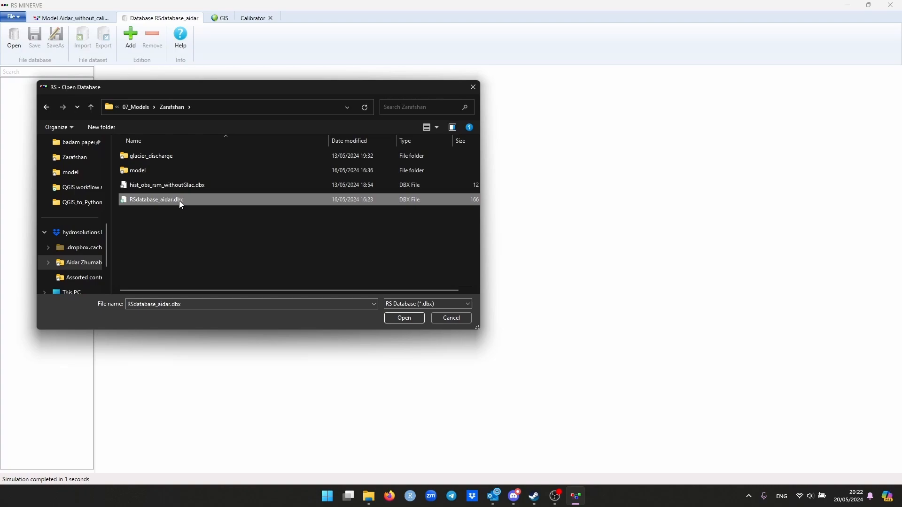
double_click(179, 201)
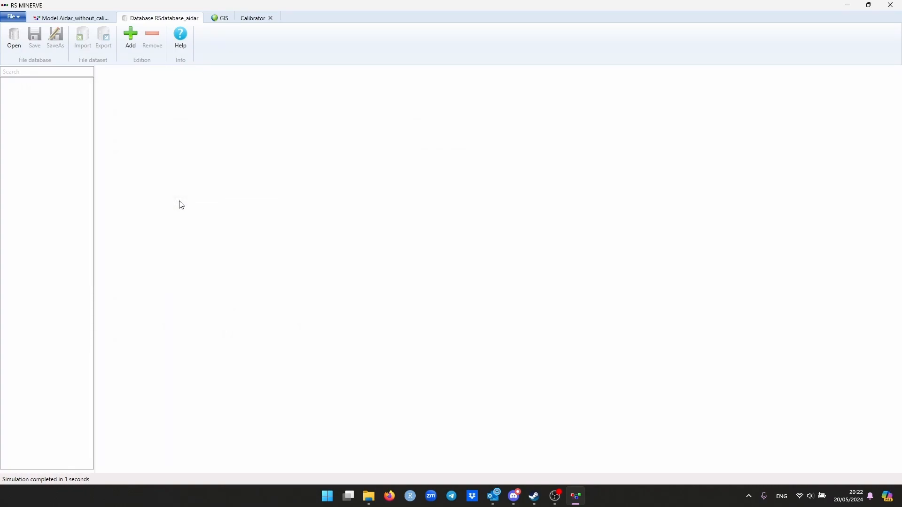
double_click(9, 83)
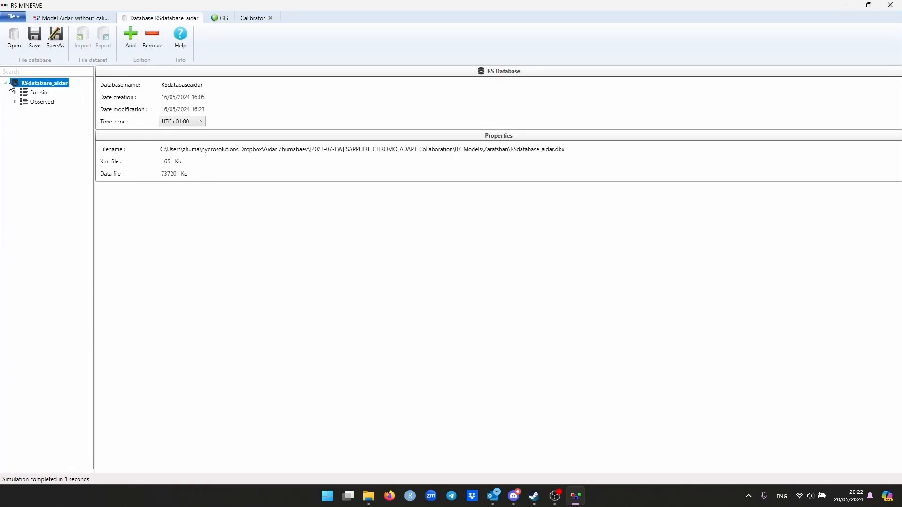
click(16, 94)
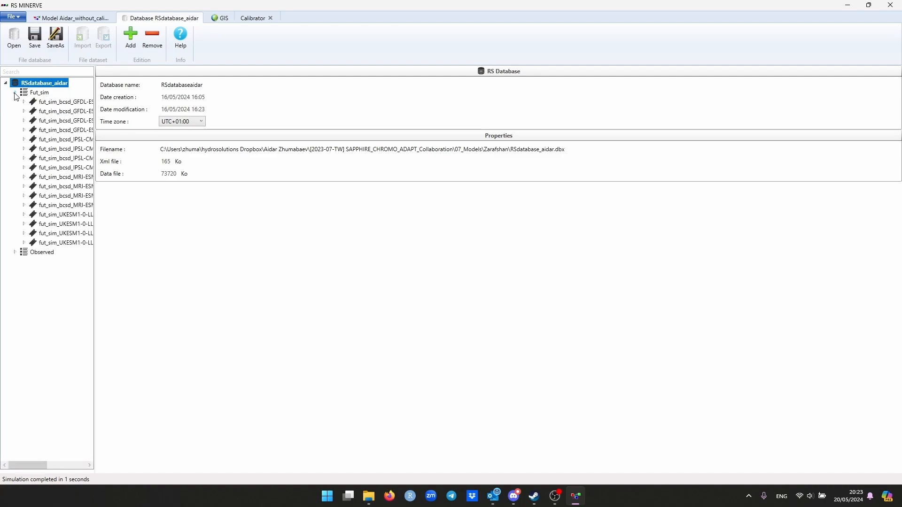
click(15, 94)
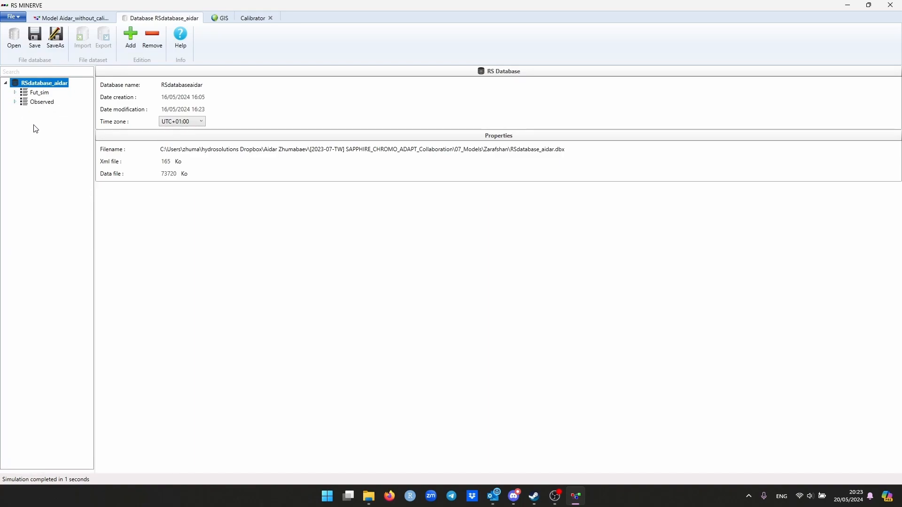
click(152, 36)
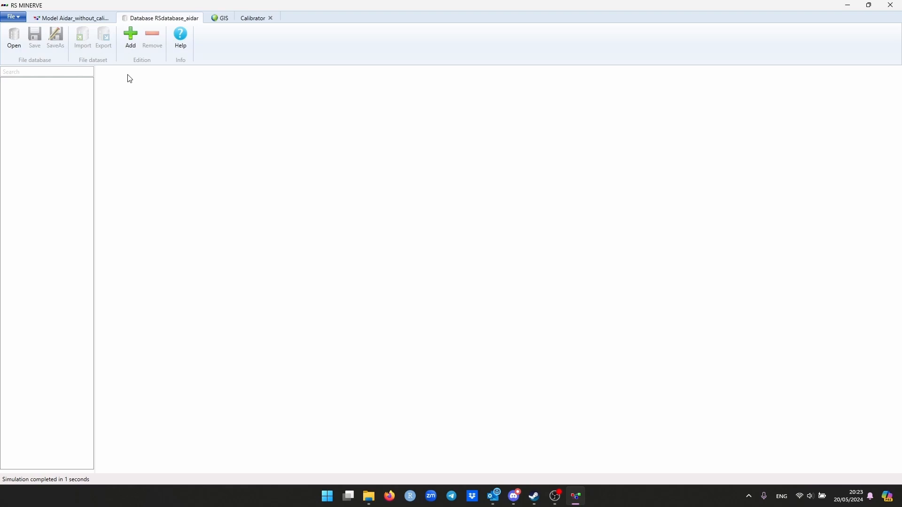
Create a new database and add a group named Hist_obs with the category Inputs.
click(137, 39)
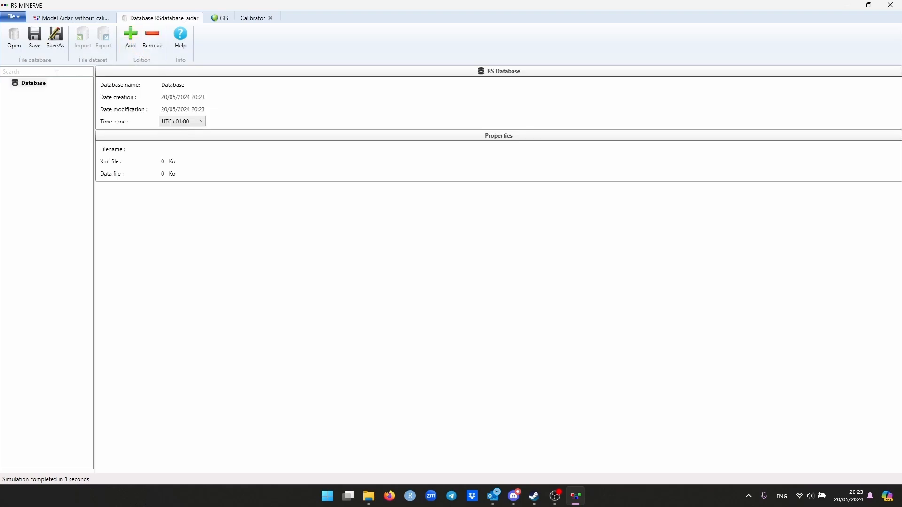
click(31, 87)
click(125, 41)
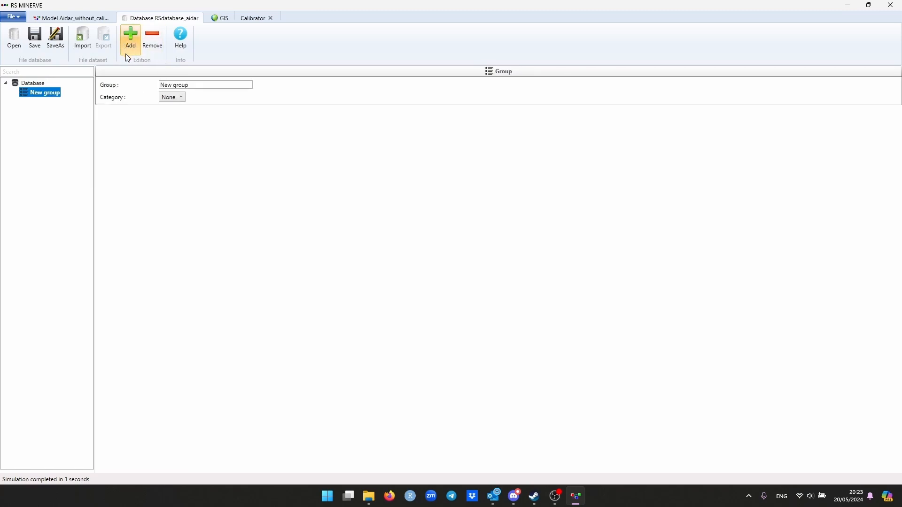
drag(194, 85, 102, 81)
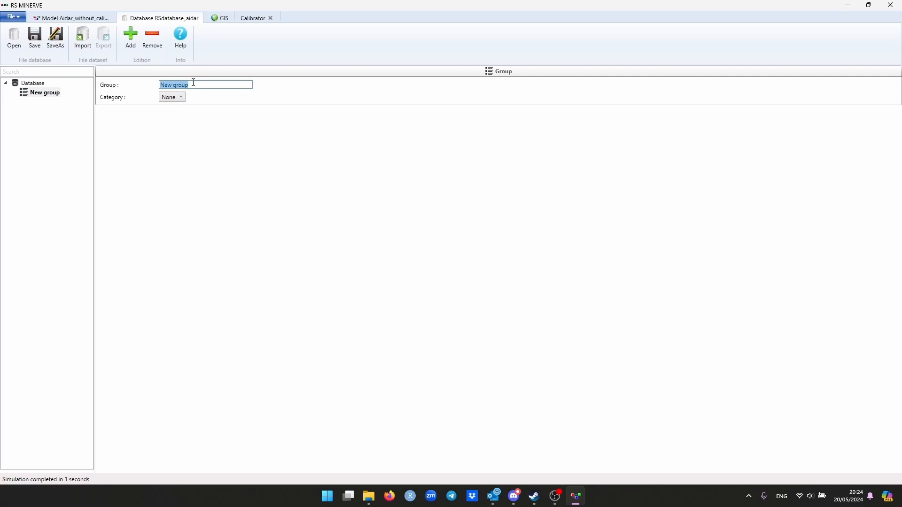
text(Hist_obs)
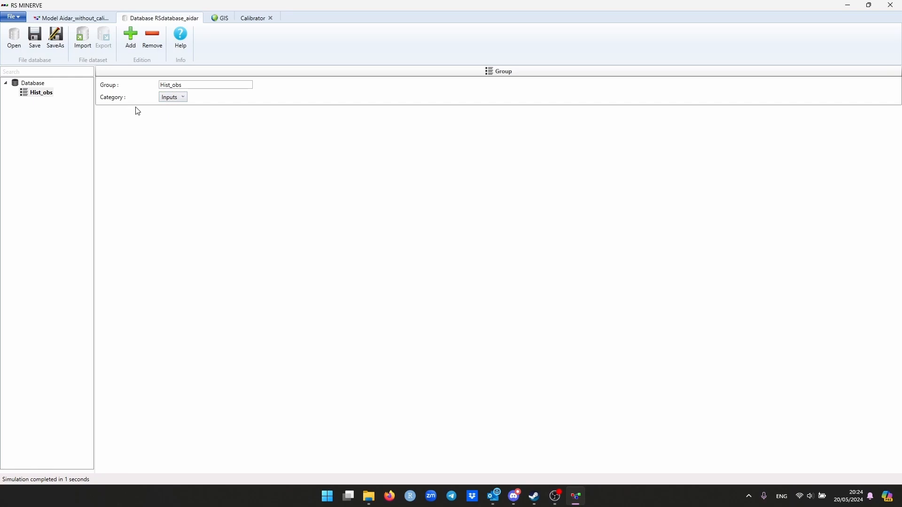
Add an empty dataset to the Hist_obs group and check its graphics and values views.
click(41, 94)
click(136, 40)
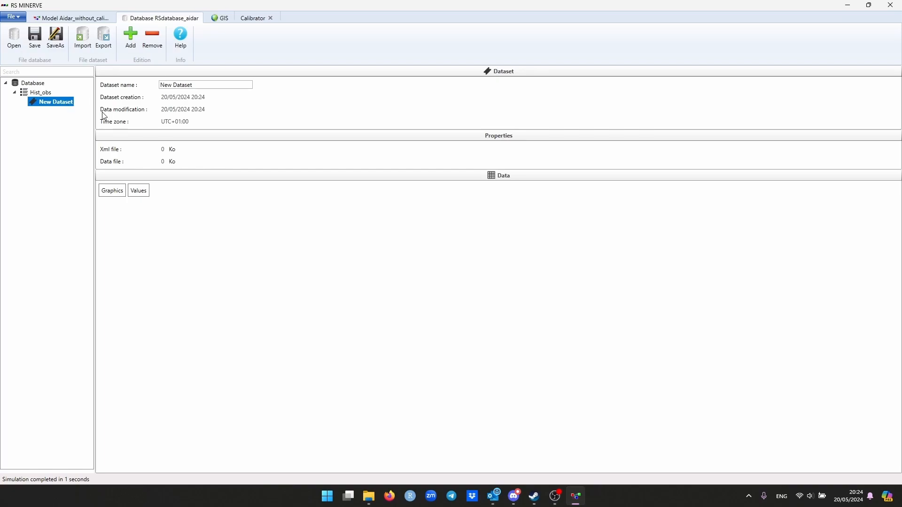
click(113, 191)
click(138, 190)
click(123, 193)
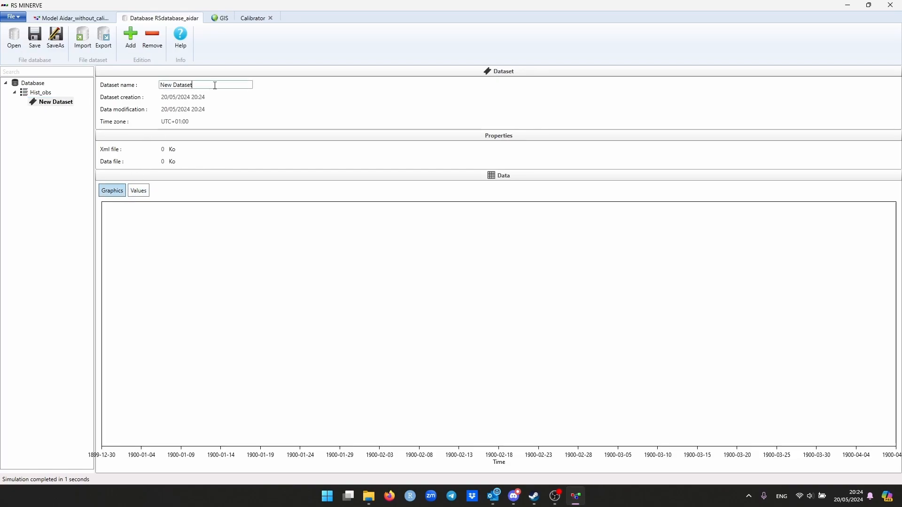
drag(215, 86, 119, 86)
click(122, 195)
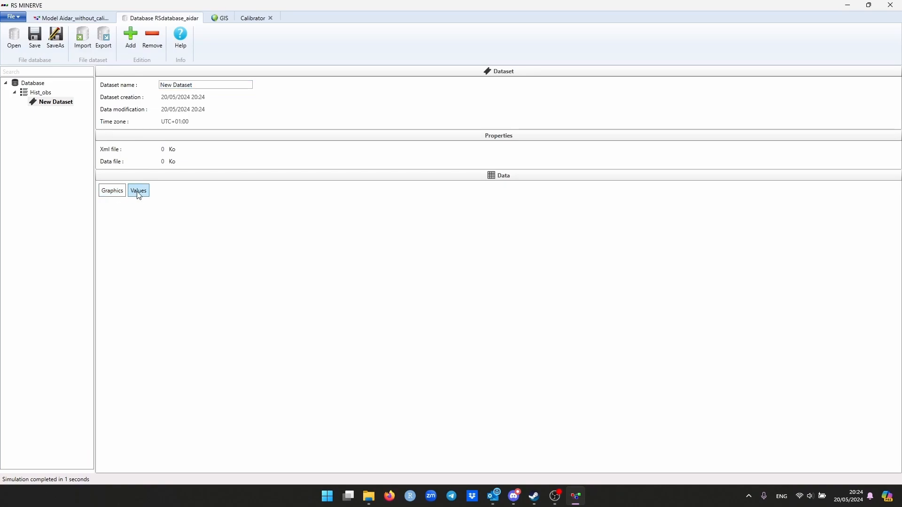
click(138, 193)
click(120, 196)
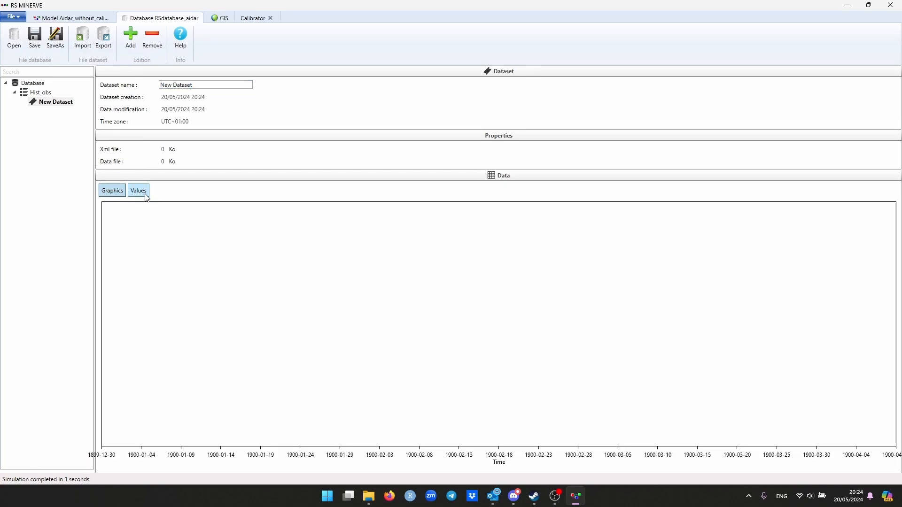
click(145, 195)
click(112, 194)
Delete the empty dataset from the Hist_obs group.
click(54, 105)
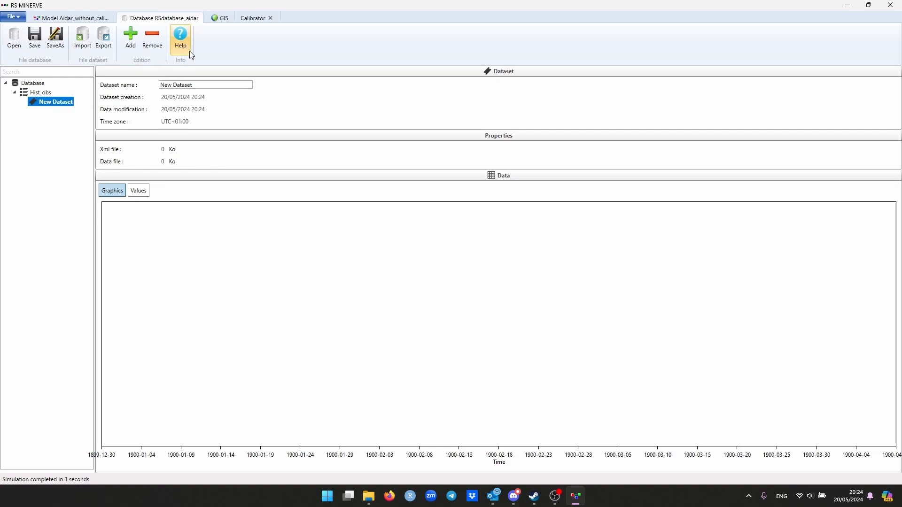
click(152, 39)
click(485, 276)
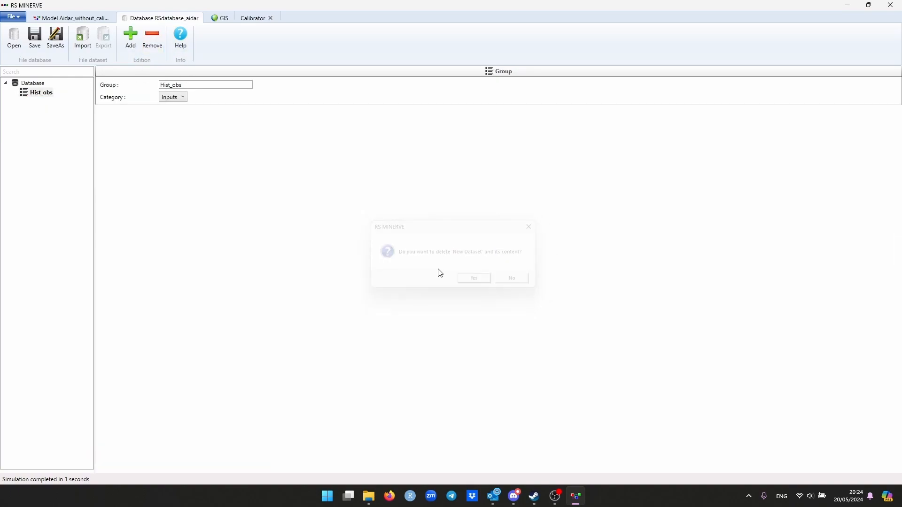
Start importing values into Hist_obs, browse to the Zarafshan folder under 07_Models, and check its files in File Explorer.
click(45, 96)
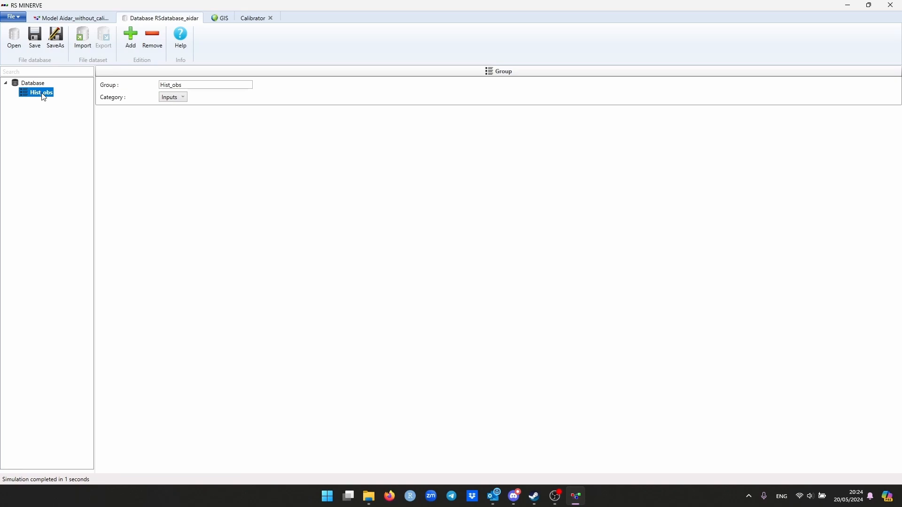
click(83, 39)
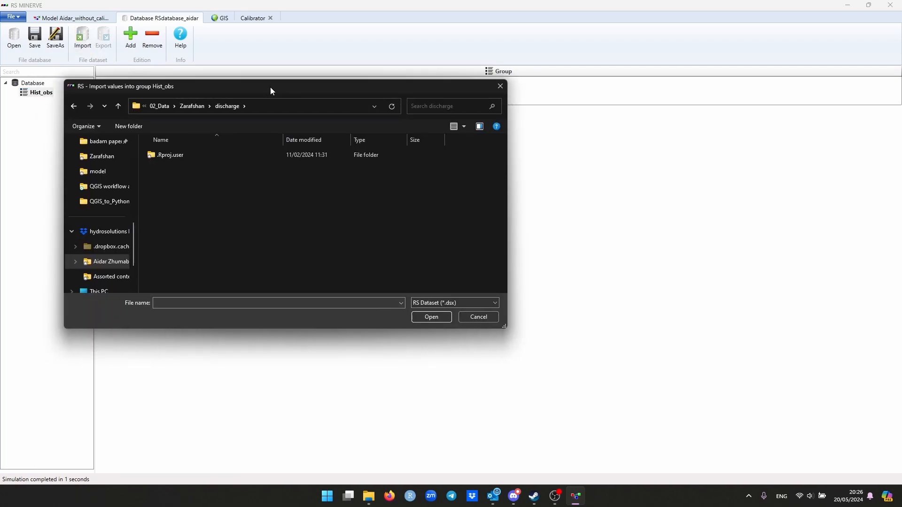
mouse_move(270, 86)
mouse_down()
mouse_move(289, 82)
mouse_move(283, 92)
mouse_up()
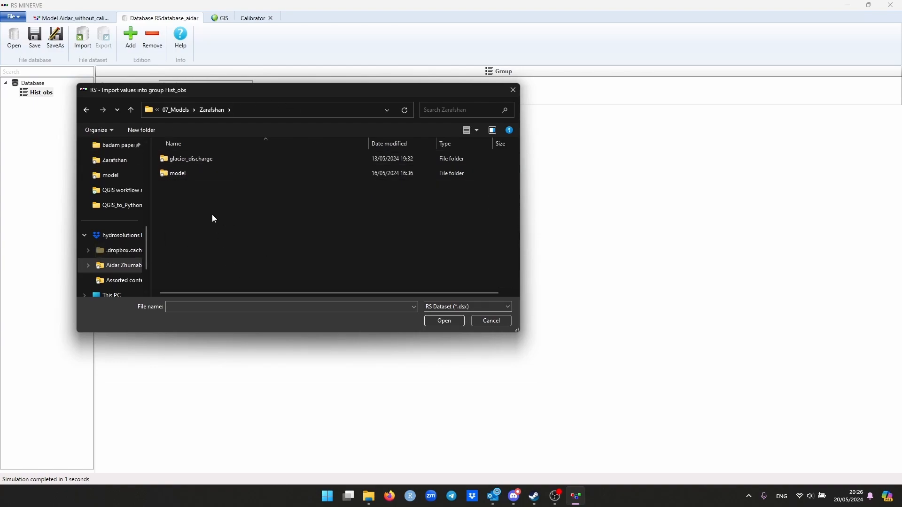
drag(282, 92, 331, 131)
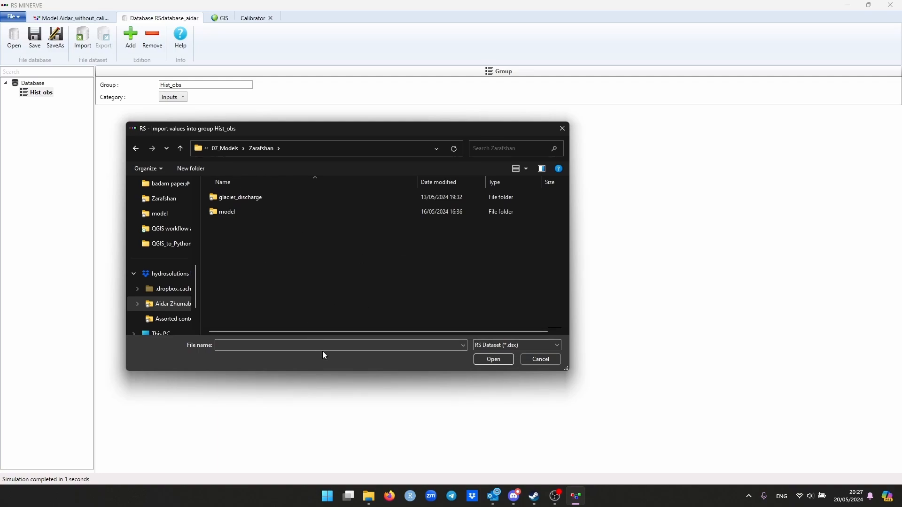
click(369, 496)
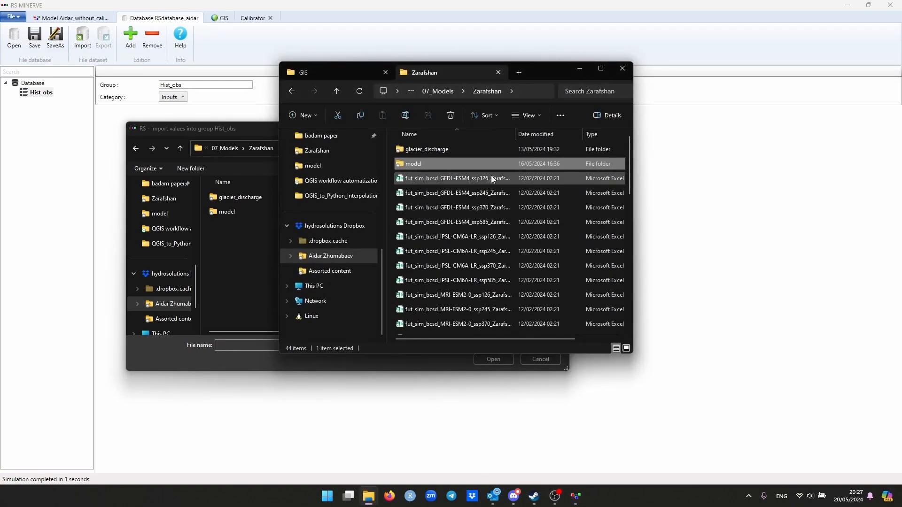
drag(536, 74, 763, 123)
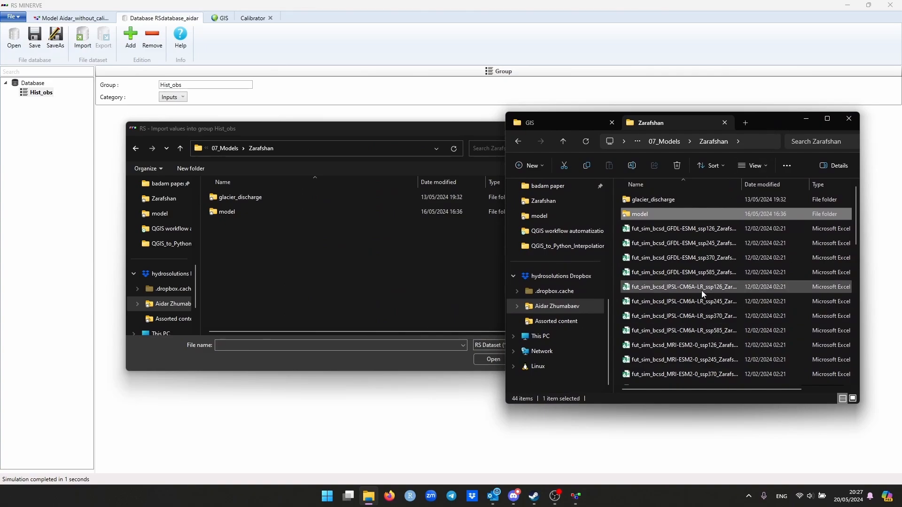
click(806, 119)
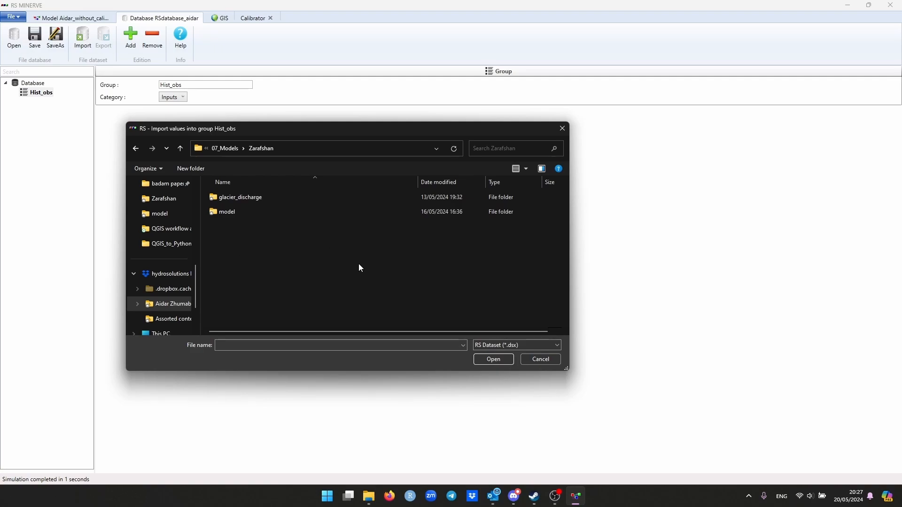
Show all file types in the Zarafshan folder and import hist_obs_rsm.csv into the Hist_obs group.
click(517, 349)
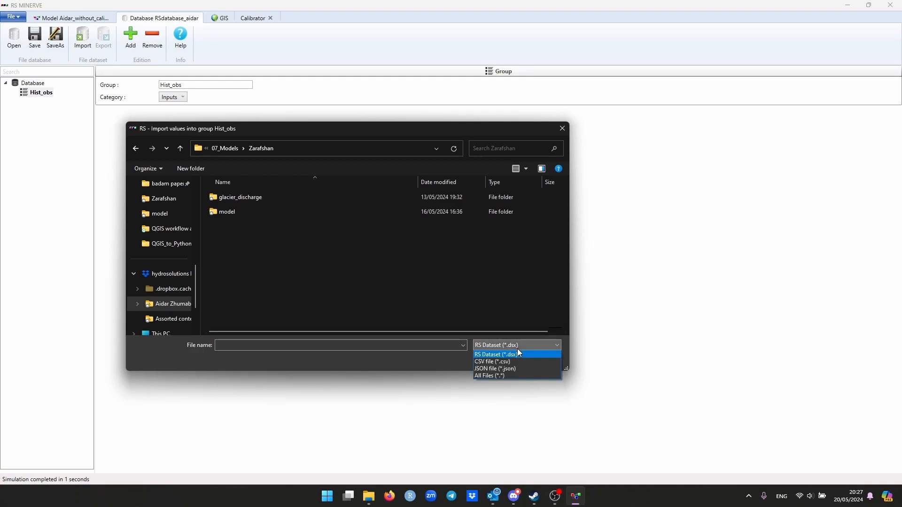
click(500, 376)
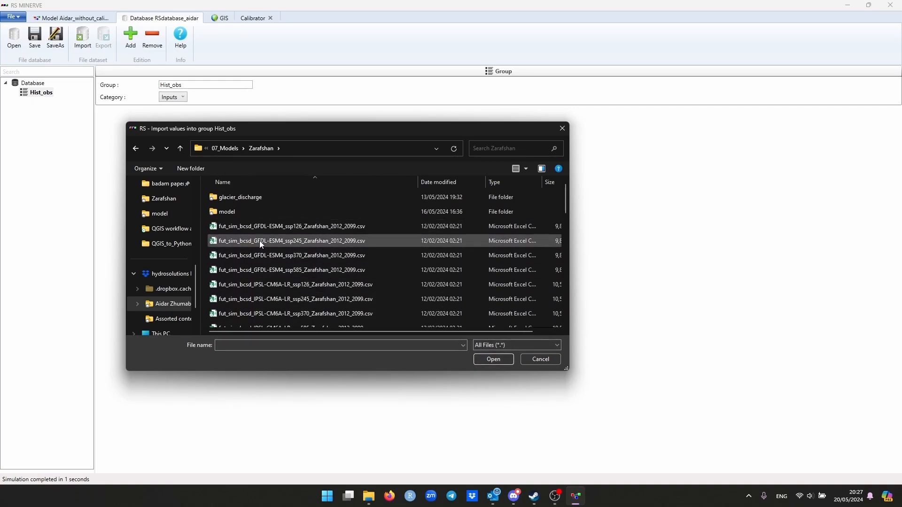
scroll(295, 258, down, 5)
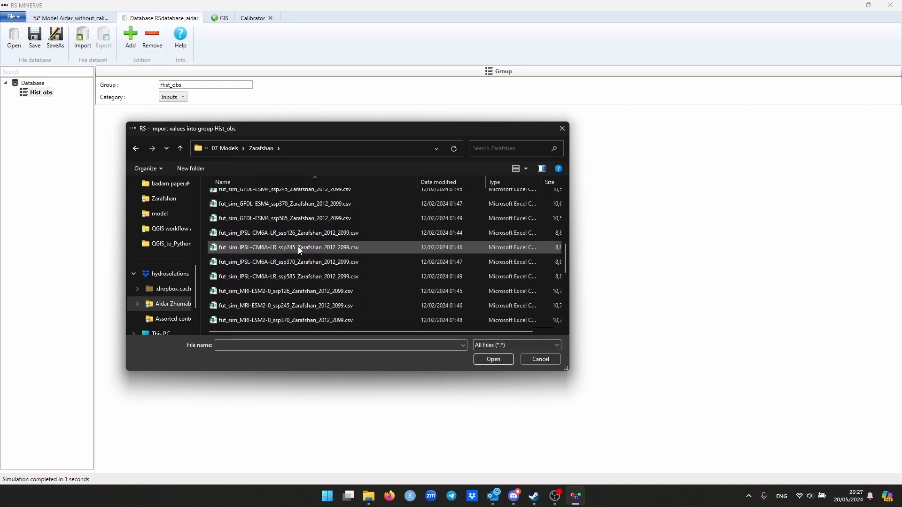
scroll(314, 248, down, 5)
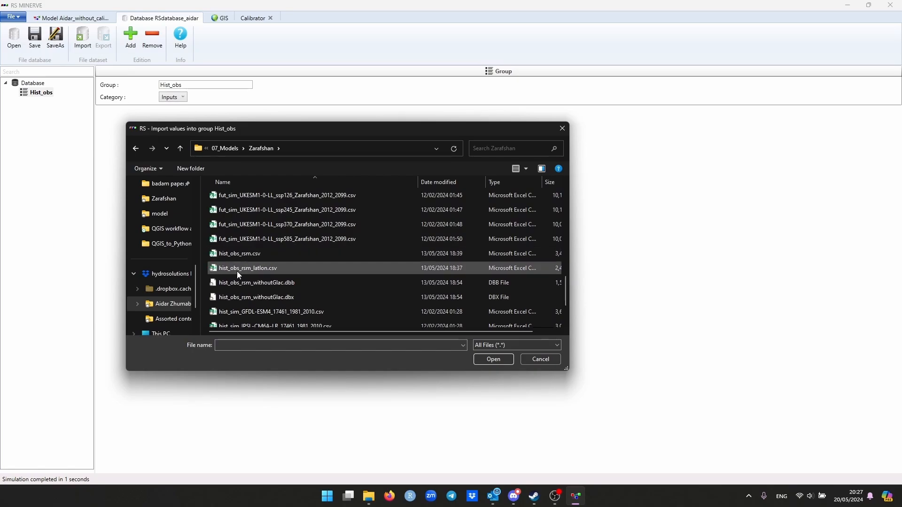
click(272, 256)
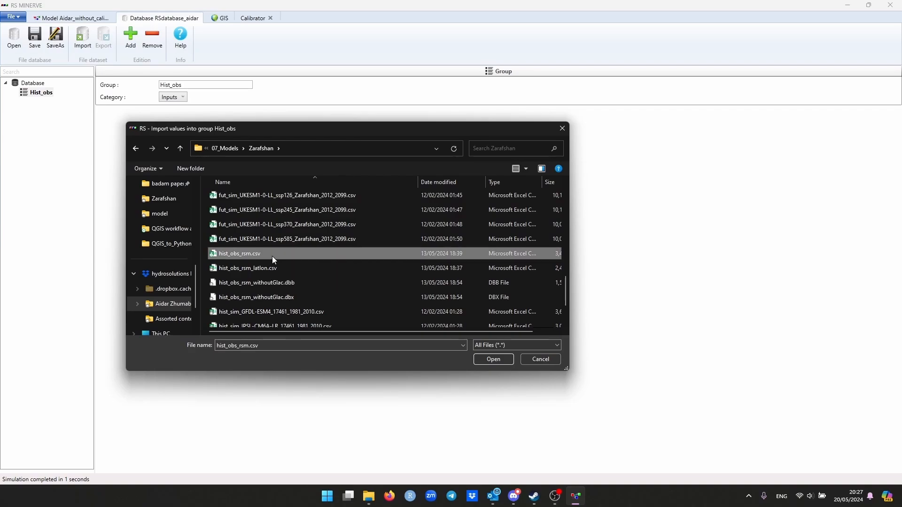
double_click(272, 256)
Show the Ravadkhoza station's Q flow sensor in the hist_obs_rsm dataset and set its interpolation to Linear.
click(24, 102)
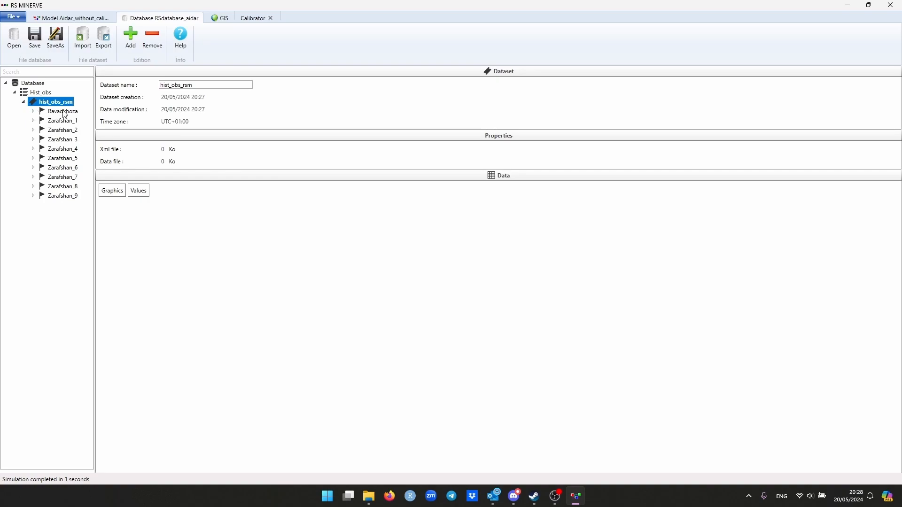
click(62, 113)
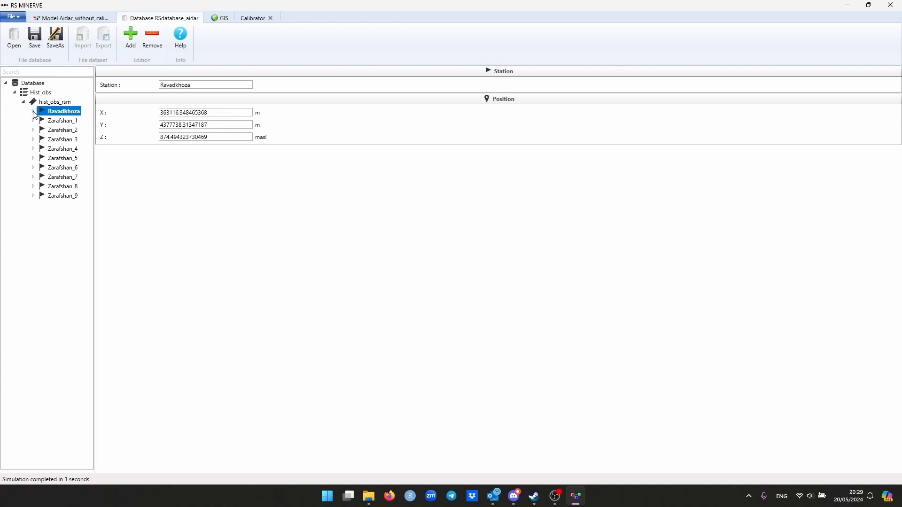
click(34, 113)
click(59, 122)
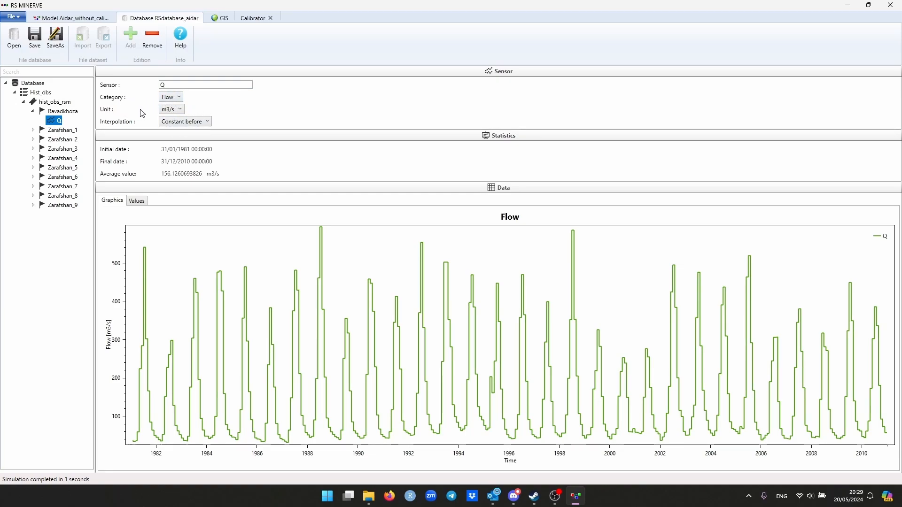
click(191, 123)
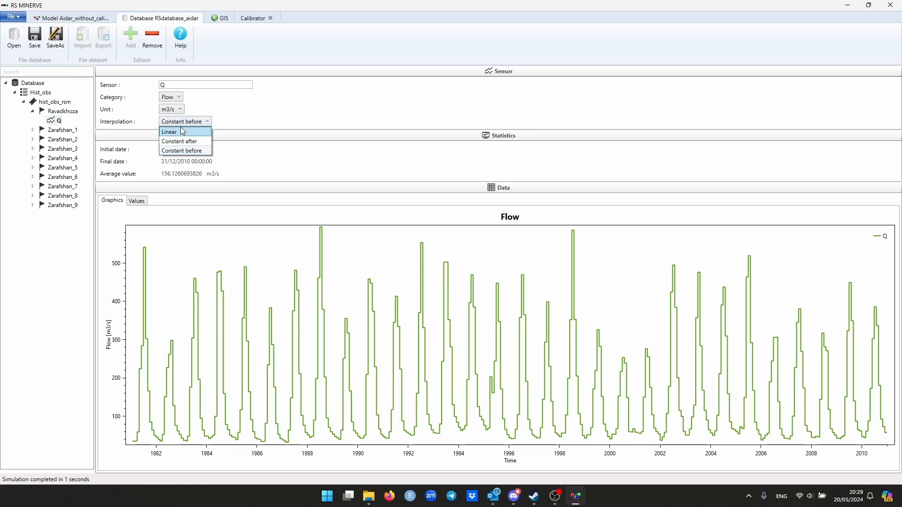
click(183, 133)
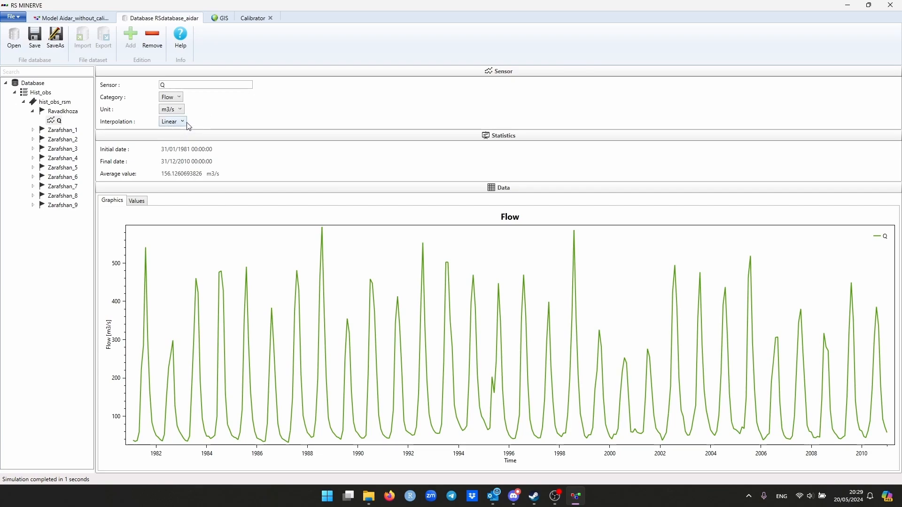
Try the Constant after interpolation on the Ravadkhoza station's Q sensor and return it to Linear.
click(185, 122)
click(180, 141)
click(178, 121)
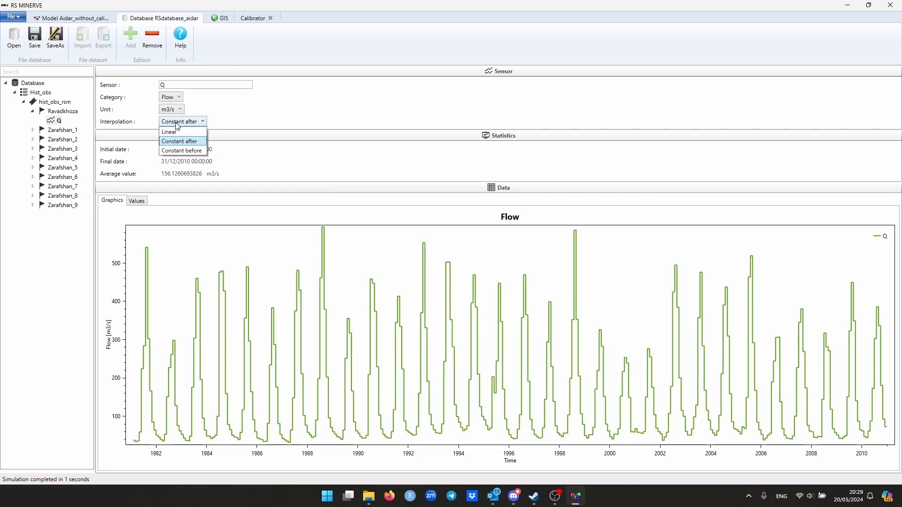
click(181, 133)
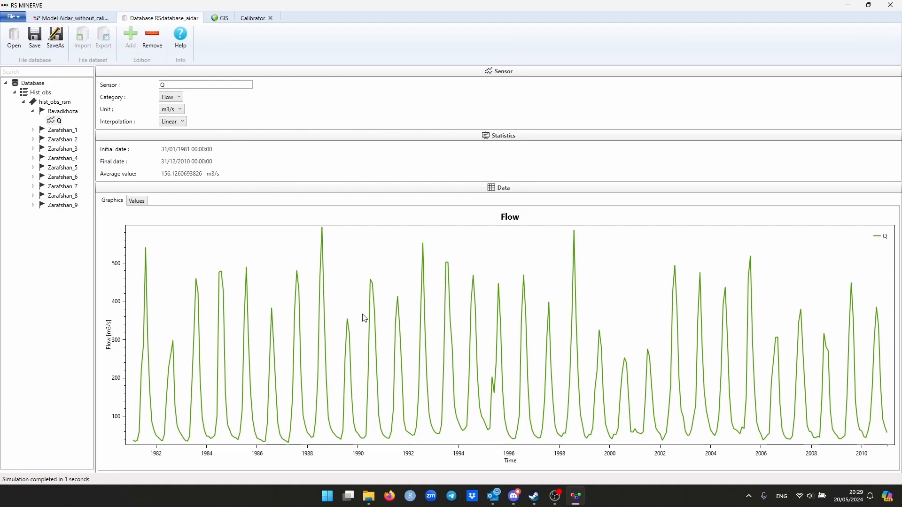
Examine the Ravadkhoza Q sensor's value table and flow graph, and check the station's position details.
click(140, 203)
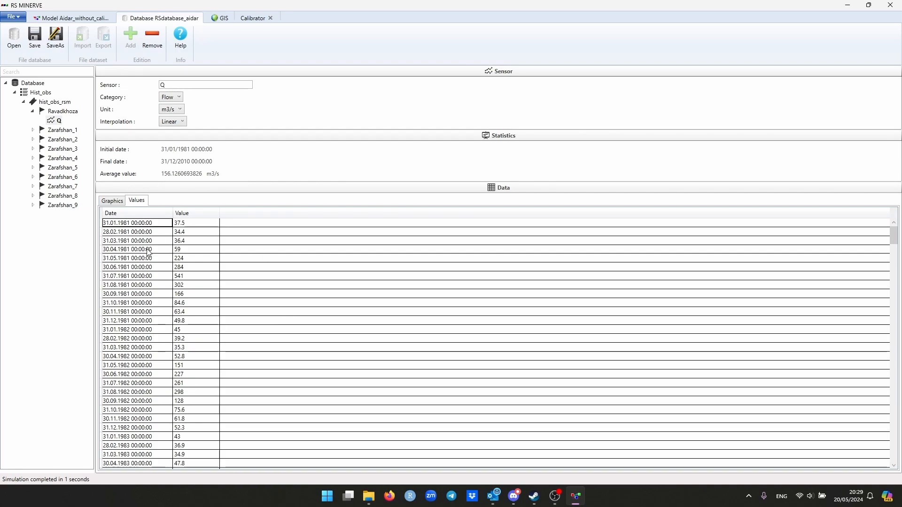
click(113, 204)
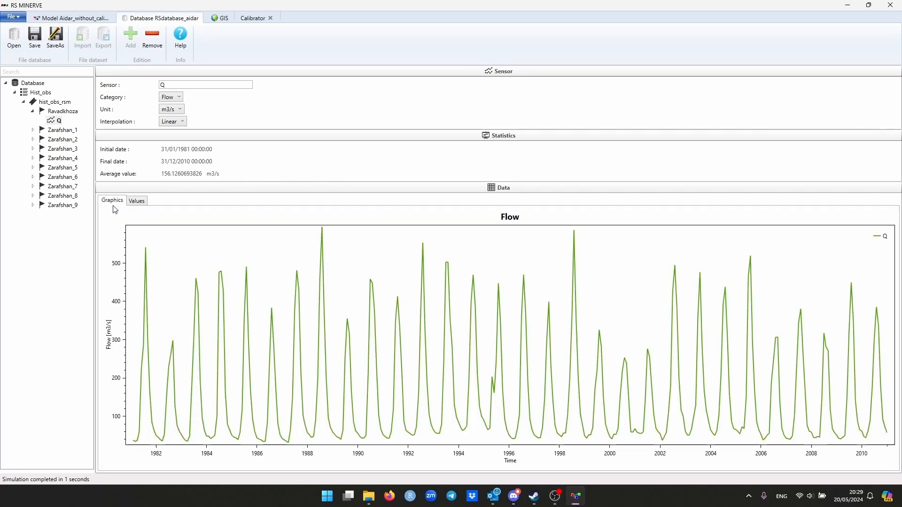
click(39, 114)
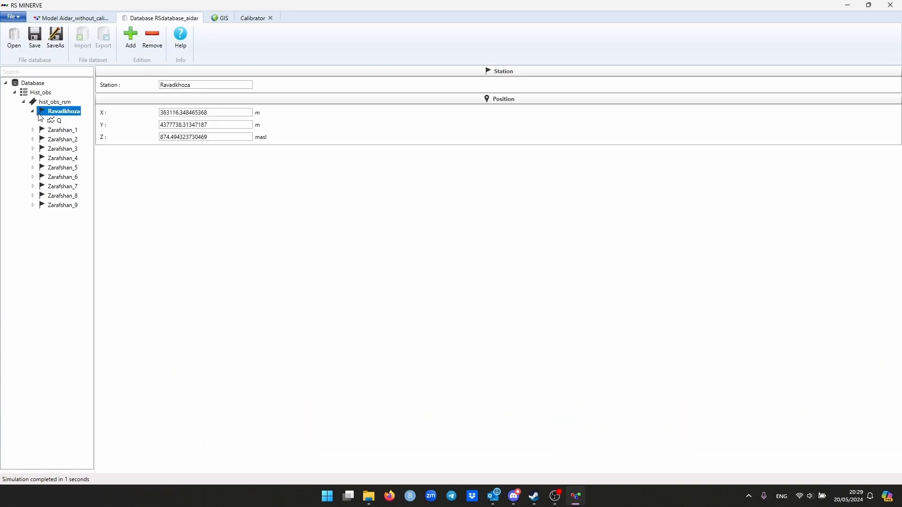
double_click(39, 114)
Examine the Zarafshan_1 station's position and its temperature and precipitation series.
double_click(45, 121)
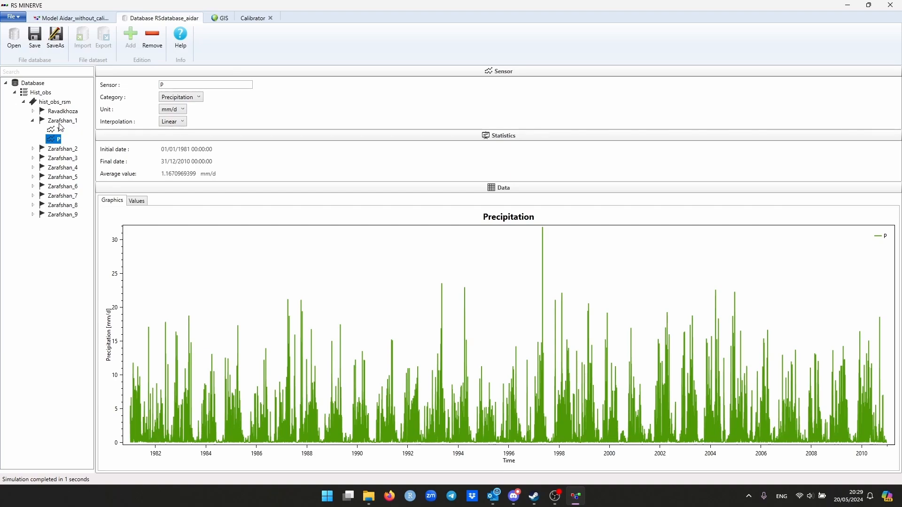
click(60, 121)
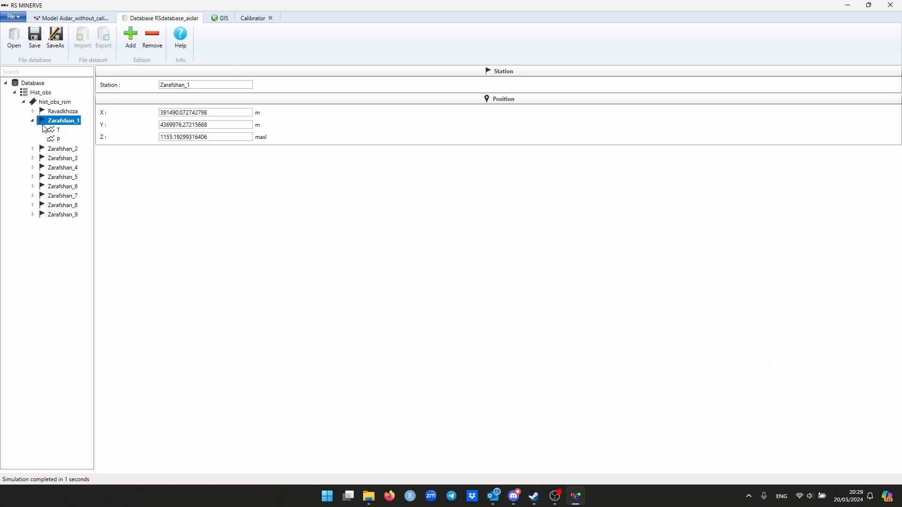
click(59, 130)
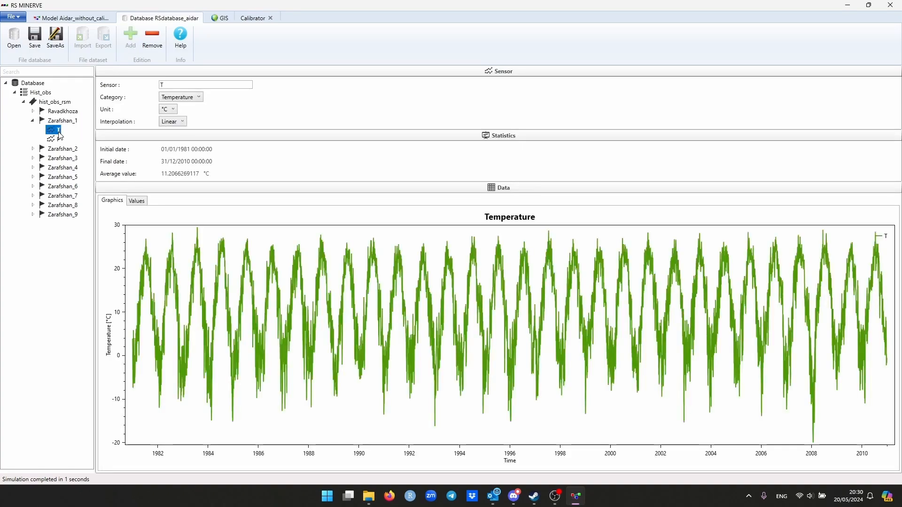
click(58, 140)
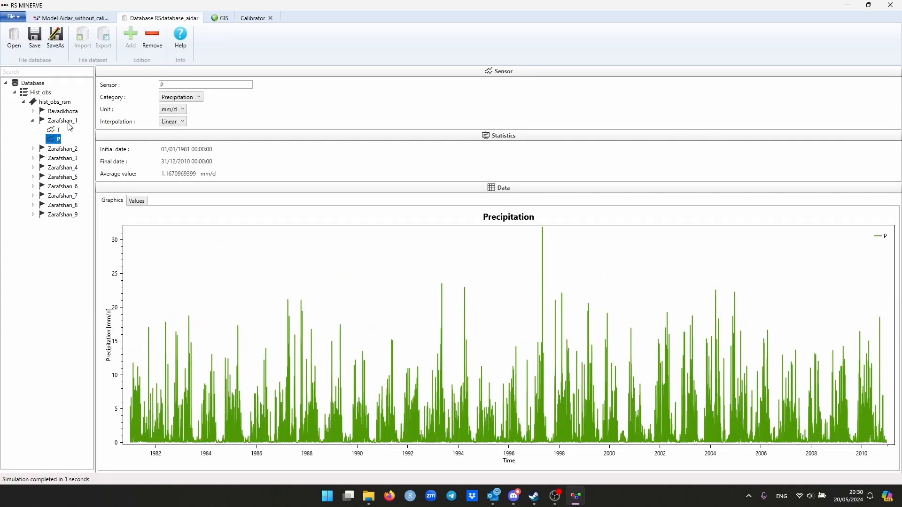
click(32, 121)
Examine the temperature and precipitation series of the Zarafshan_2 station.
click(33, 130)
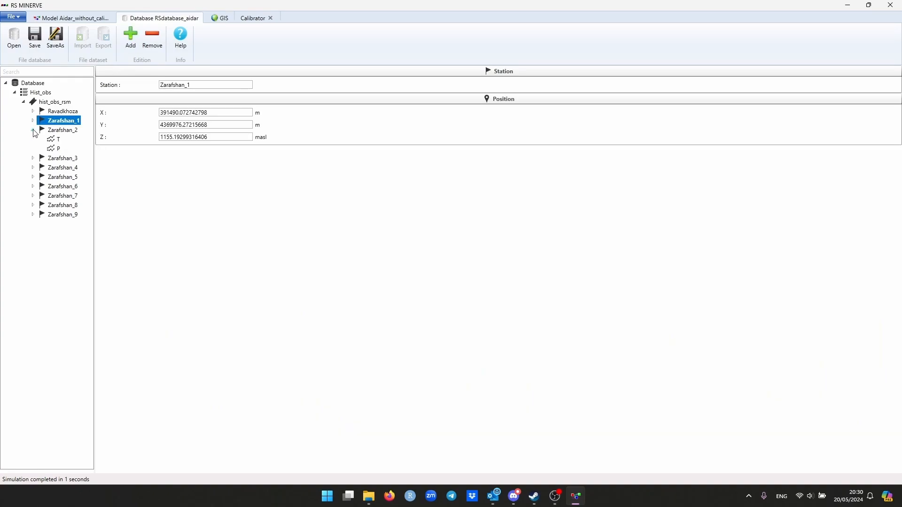
click(53, 132)
click(58, 140)
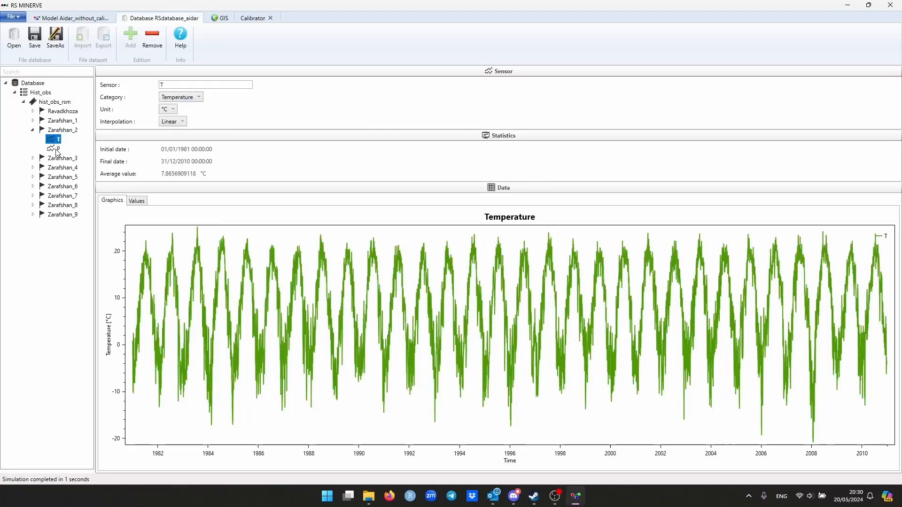
click(56, 149)
click(54, 140)
click(33, 130)
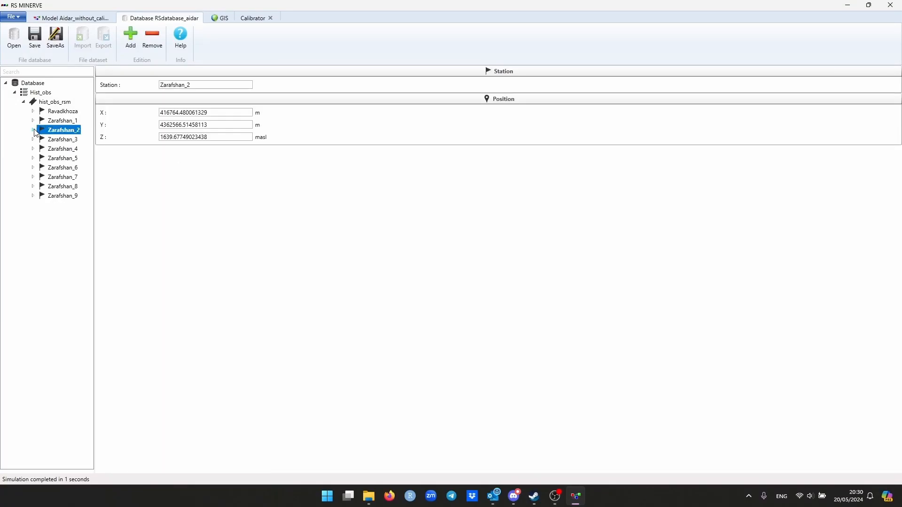
Import the glacier runoff dataset 17461_glaciers_hist_obs_rsm_V02 from the glacier_discharge folder into the Hist_obs group, showing all file types.
click(16, 93)
click(16, 93)
click(16, 93)
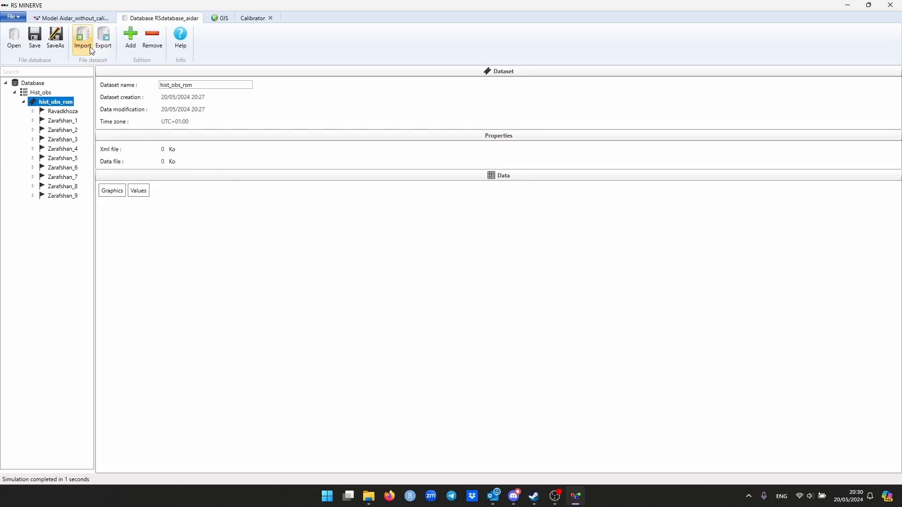
click(49, 95)
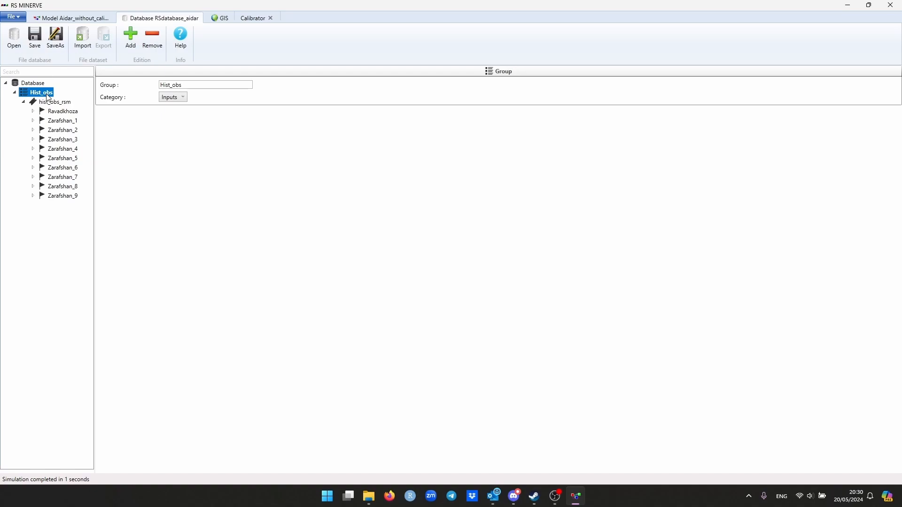
click(84, 45)
click(505, 346)
click(500, 377)
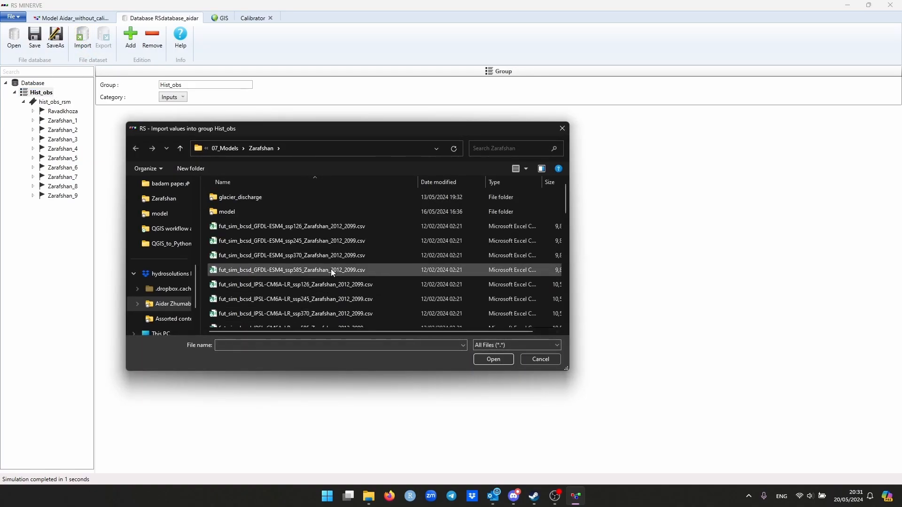
scroll(331, 269, down, 5)
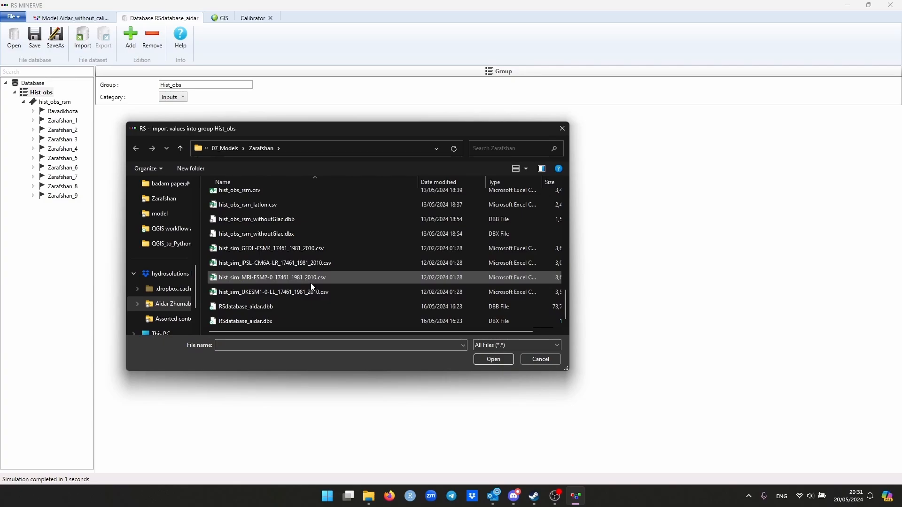
scroll(312, 280, up, 5)
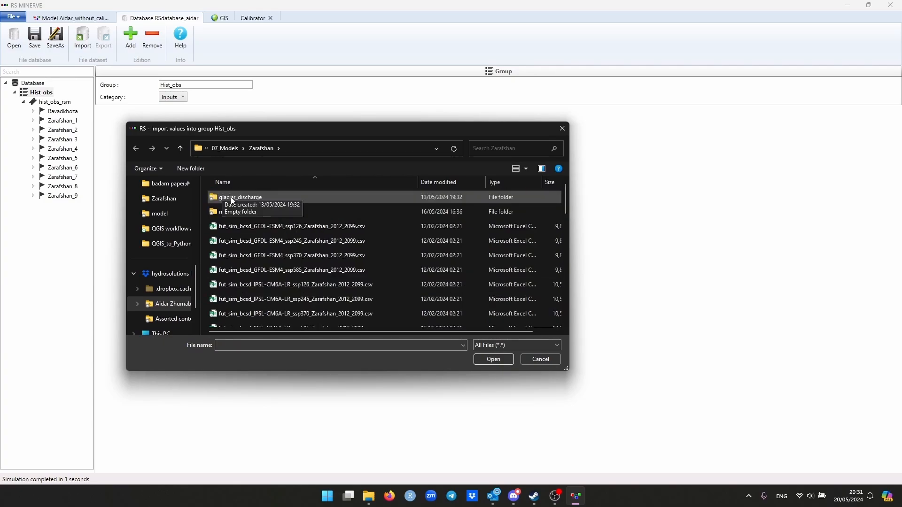
click(230, 196)
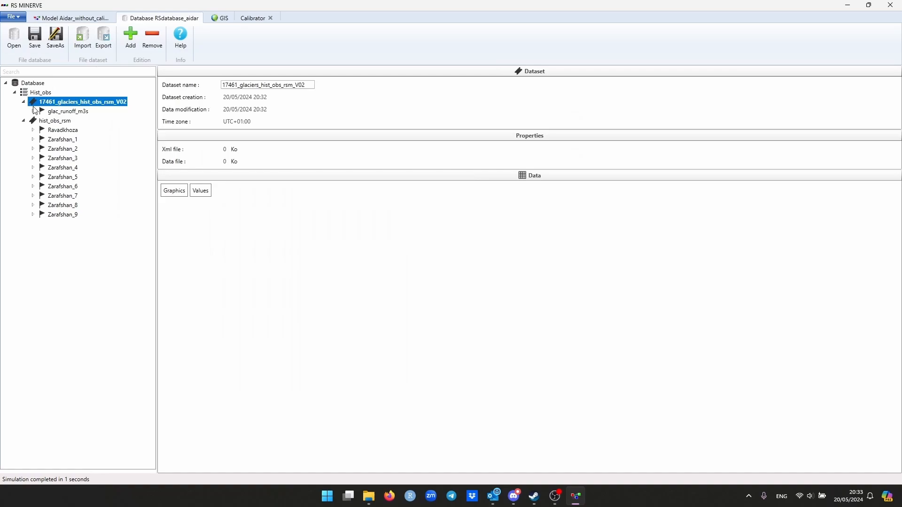
Examine the glac_runoff_m3s station and its Q sensor in the imported glacier dataset, then collapse the dataset.
click(52, 113)
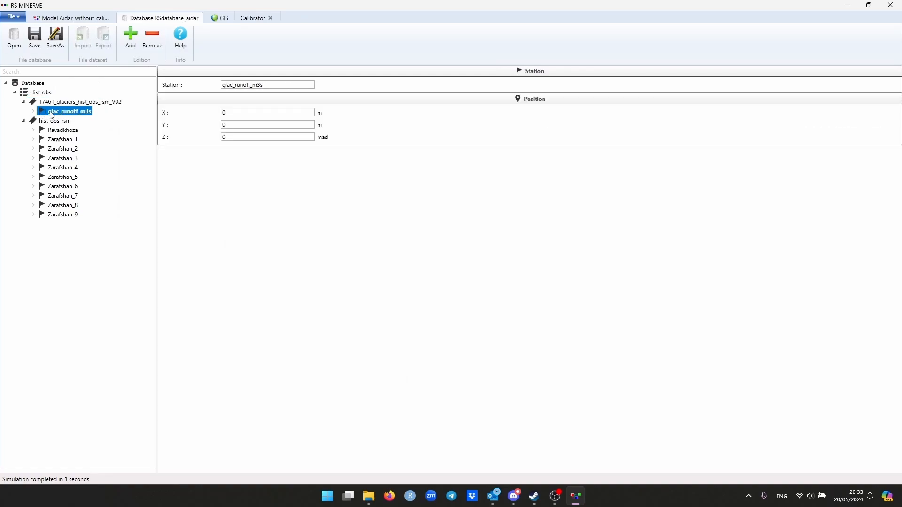
click(34, 112)
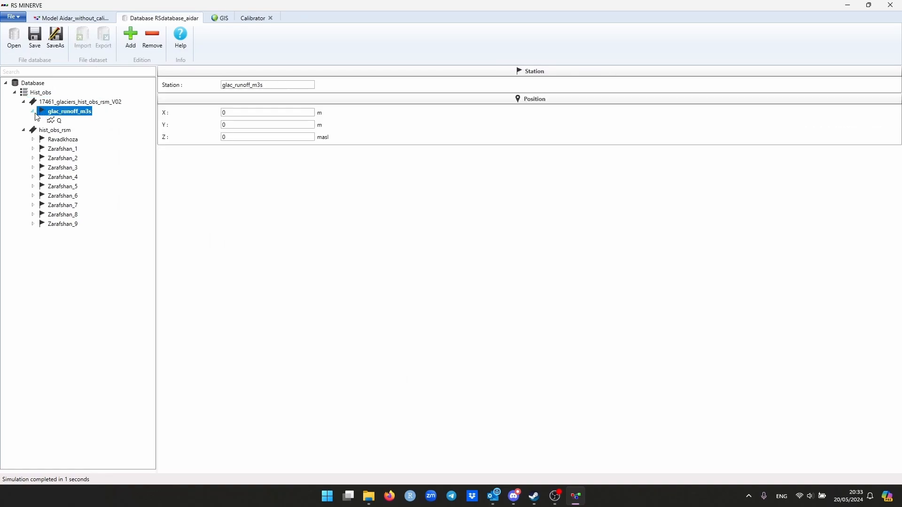
double_click(32, 104)
click(24, 101)
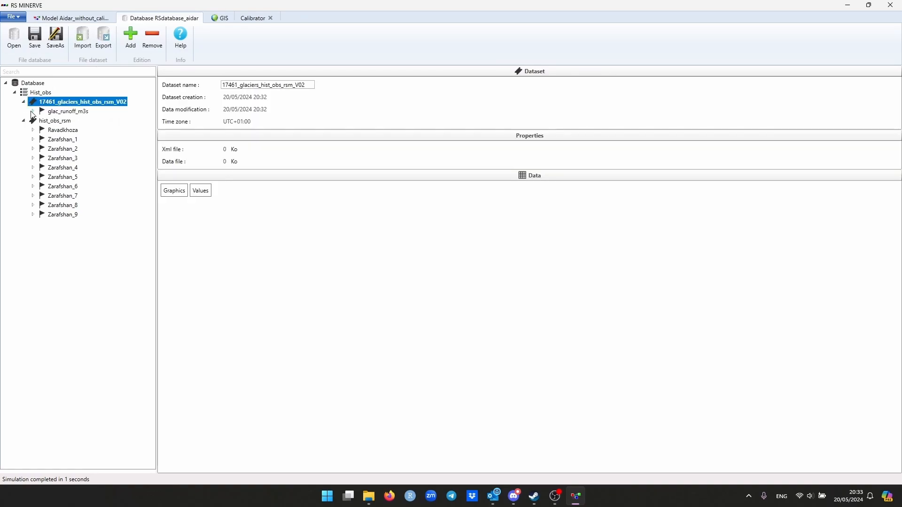
click(33, 111)
click(53, 120)
click(48, 113)
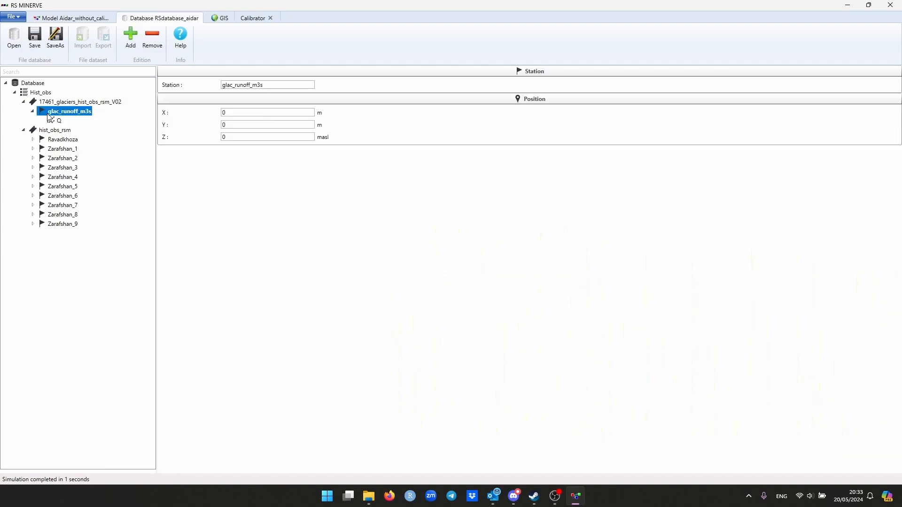
click(33, 112)
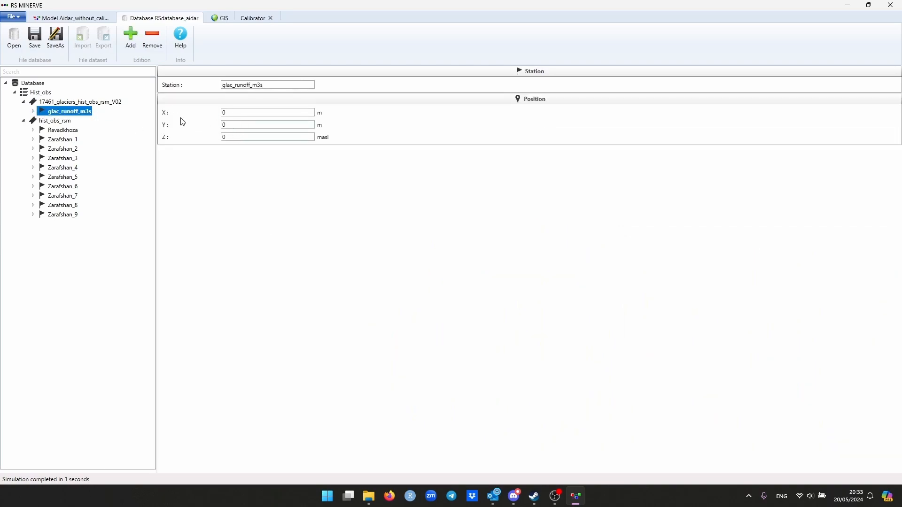
click(33, 112)
click(33, 111)
click(24, 103)
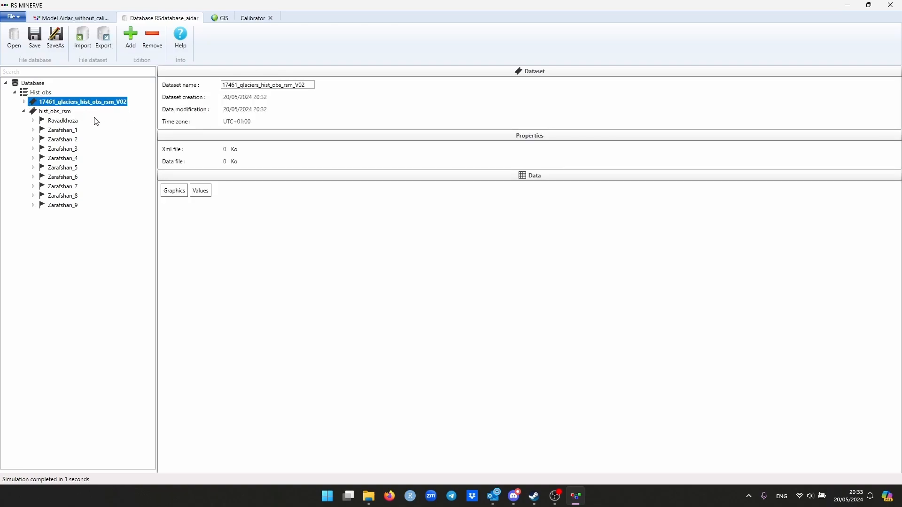
Add a Fut_sim group to the database and import fut_sim_bcsd_GFDL-ESM4_ssp126_Zarafshan_2012_2099.csv into it.
click(23, 112)
click(37, 84)
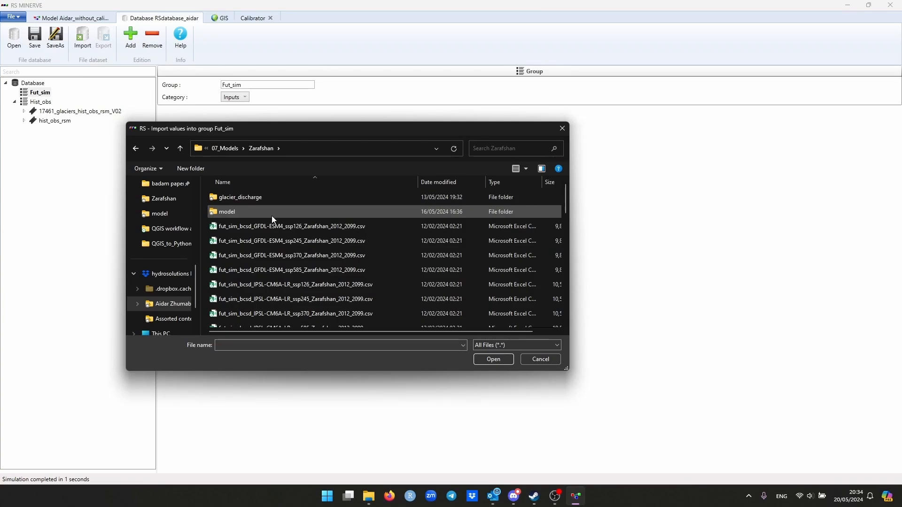
scroll(319, 242, down, 6)
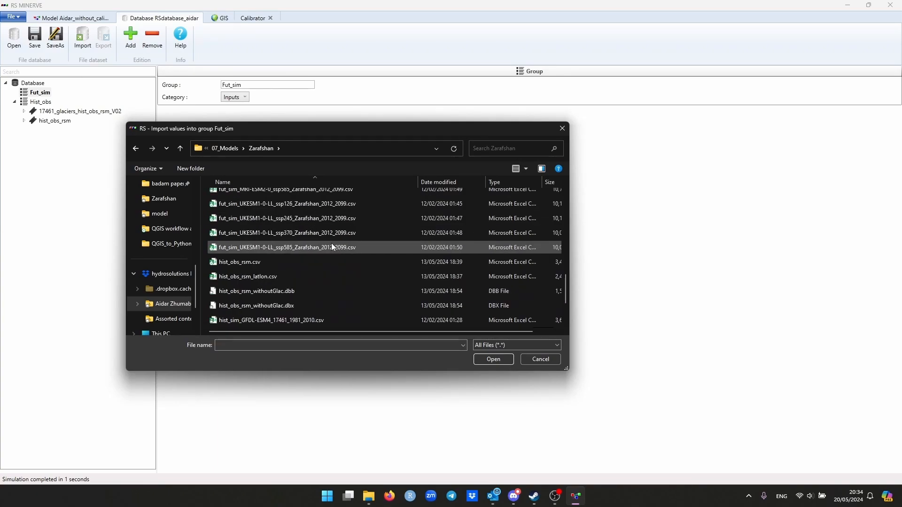
scroll(332, 241, down, 3)
scroll(326, 258, up, 10)
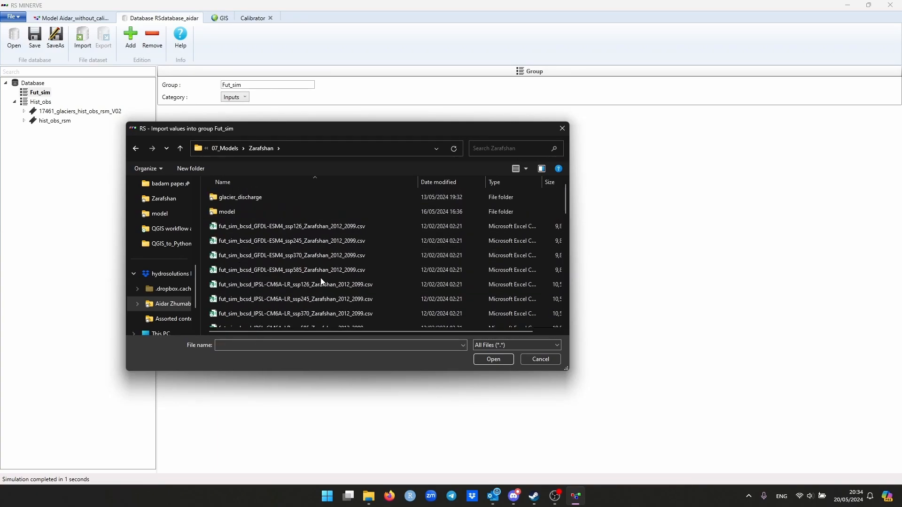
double_click(322, 224)
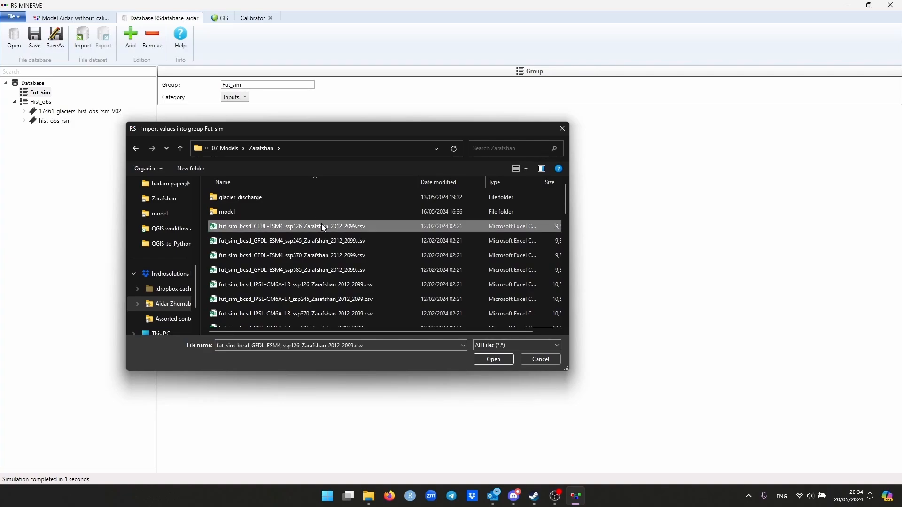
click(26, 103)
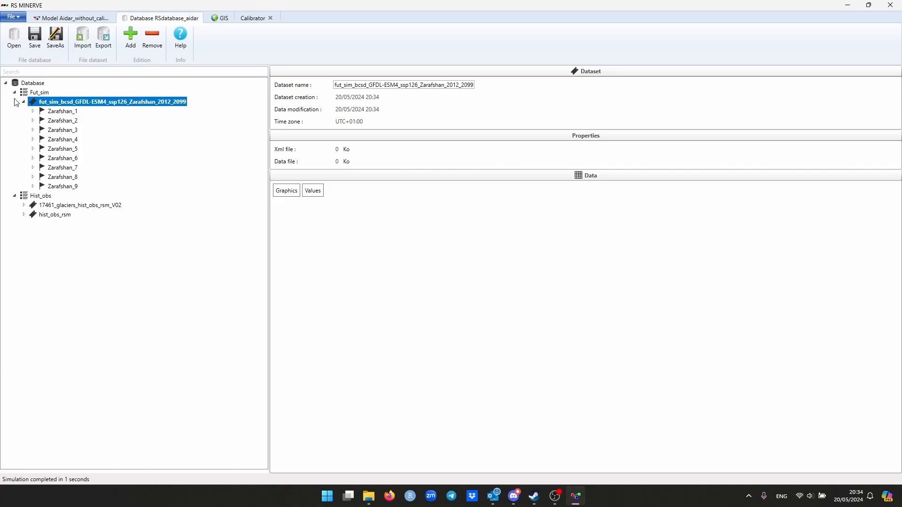
click(23, 101)
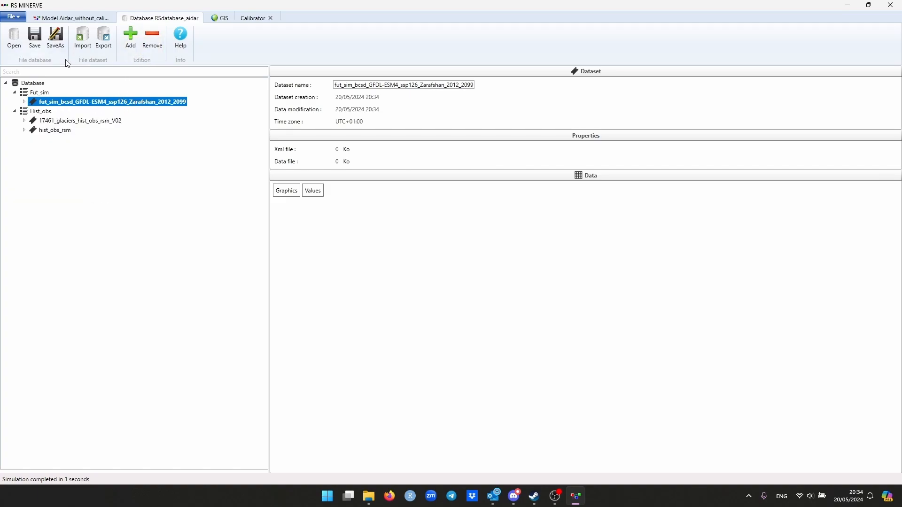
Close the current database, open RSdatabase_aidar.dbx from the Zarafshan folder, and expand its Observed group.
click(36, 93)
click(40, 84)
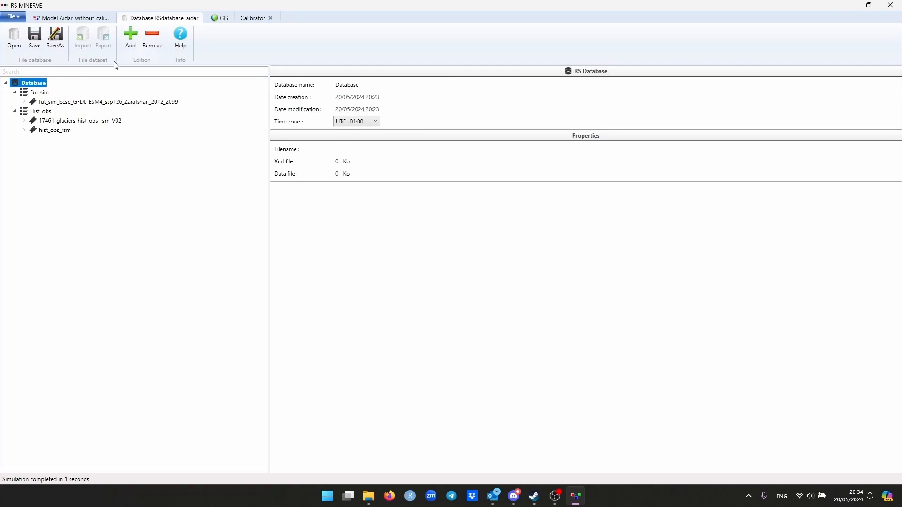
click(131, 37)
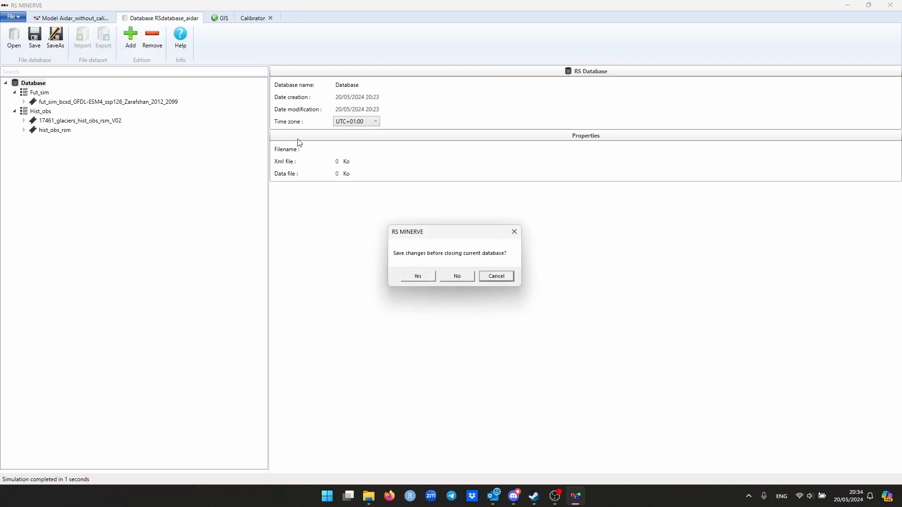
click(419, 277)
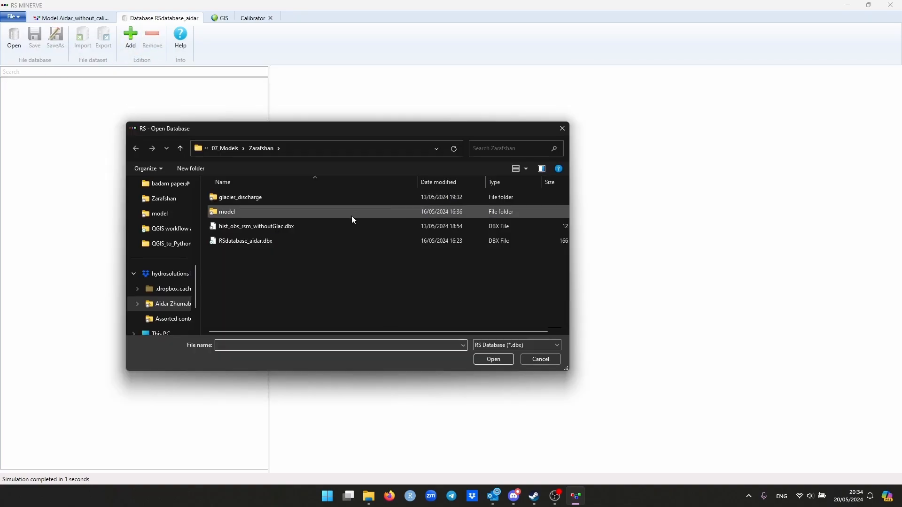
double_click(292, 240)
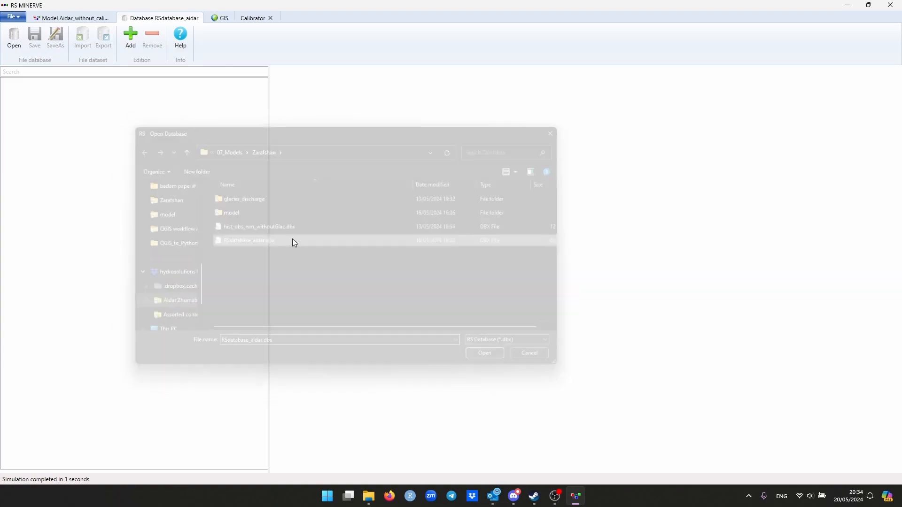
click(15, 252)
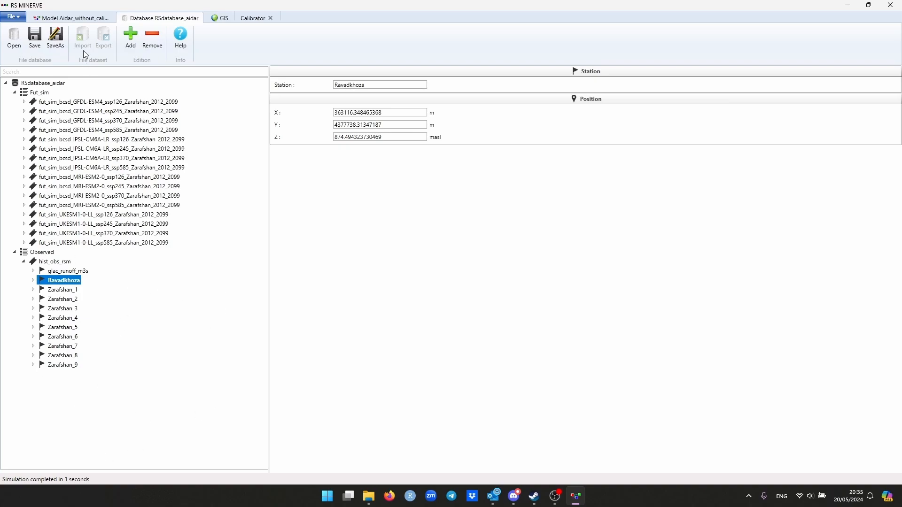
Return to the model view, switch to hist_obs_rsm.csv in Excel, and examine the header labels, particularly the Station, X, Y and Z rows.
click(79, 20)
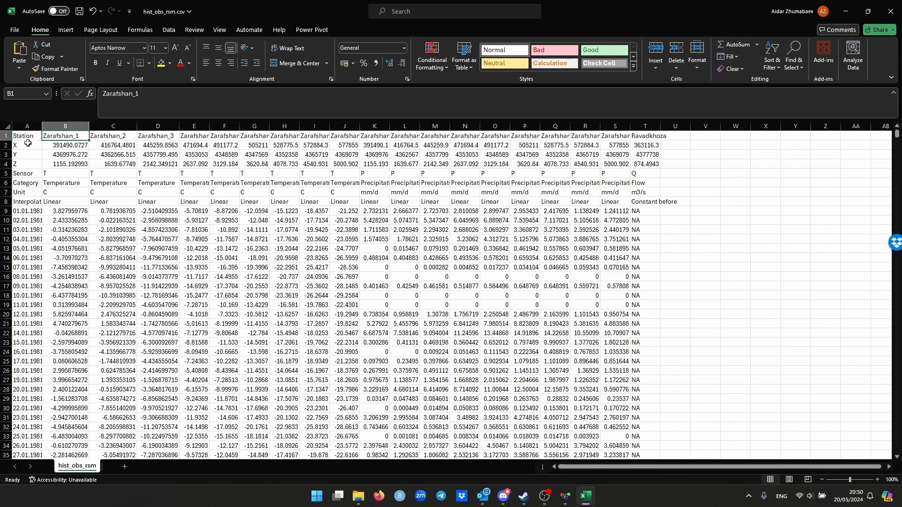
drag(28, 136, 31, 199)
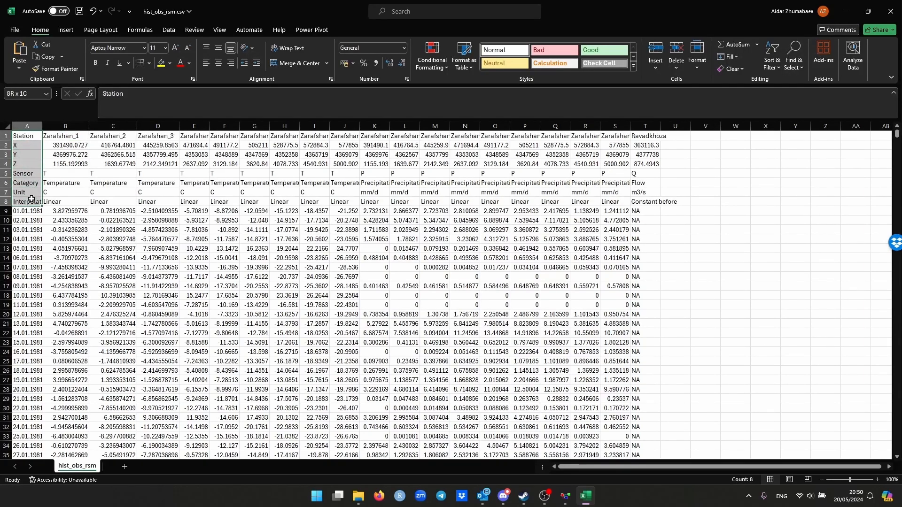
click(24, 136)
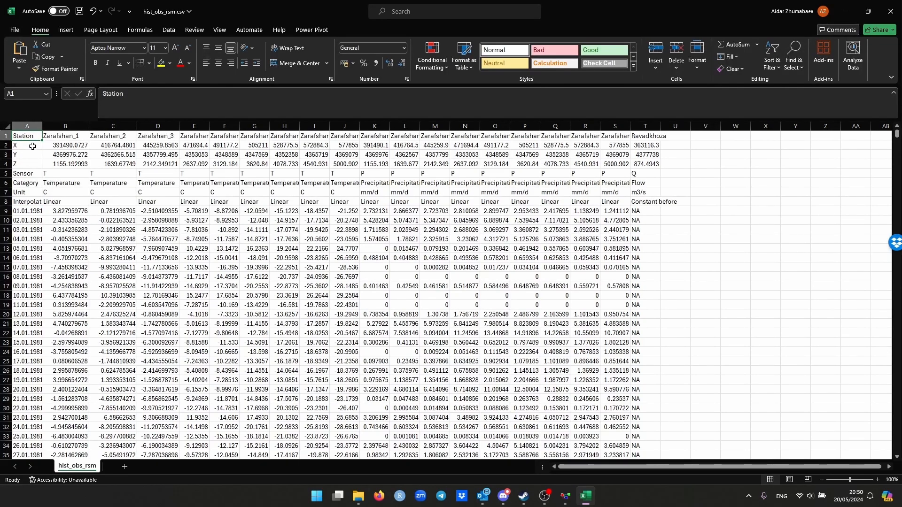
click(33, 146)
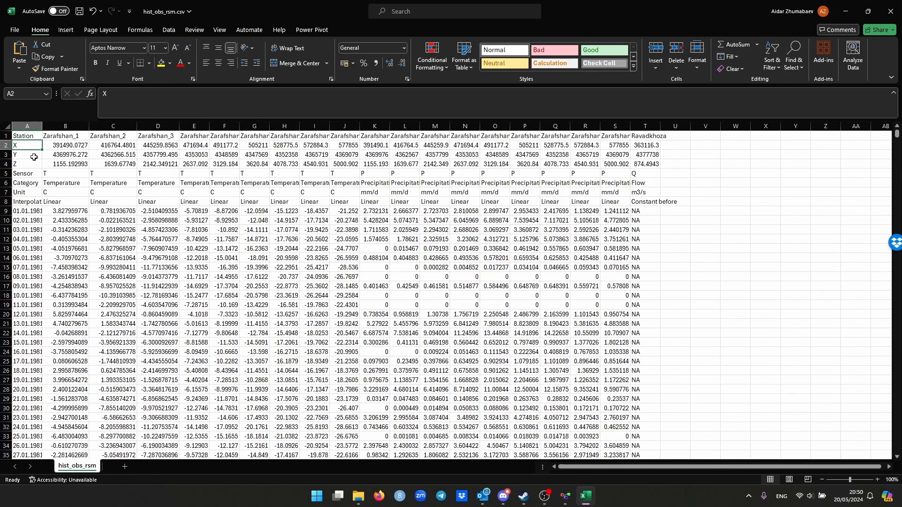
click(34, 158)
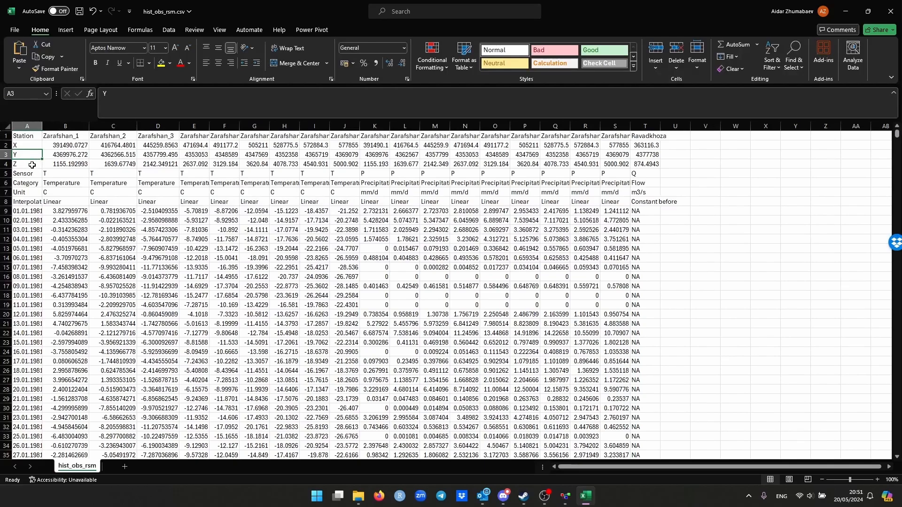
click(32, 166)
Examine the Sensor row of hist_obs_rsm.csv, comparing the temperature (T) and precipitation (P) entries.
click(32, 174)
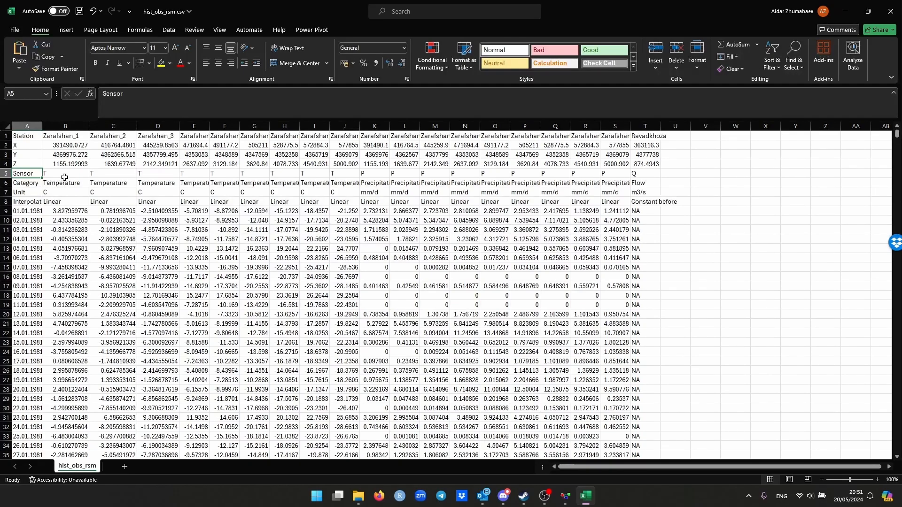
click(64, 177)
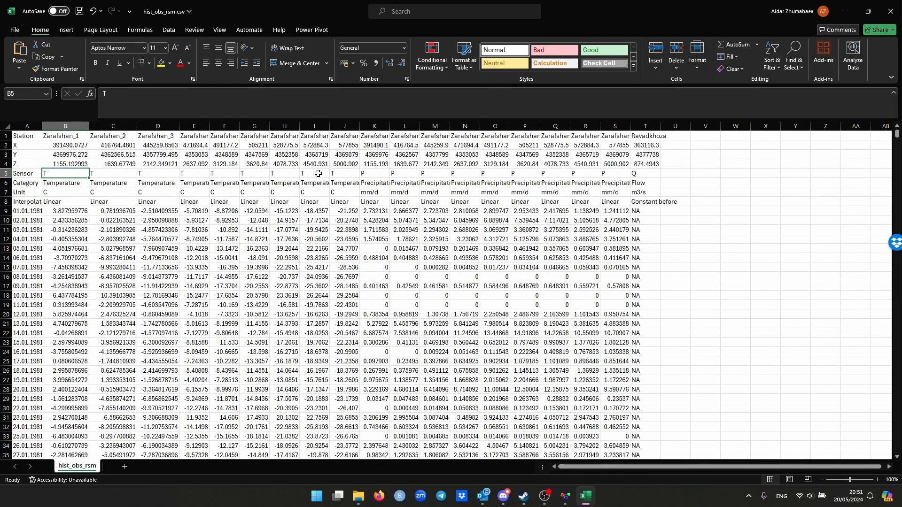
click(350, 174)
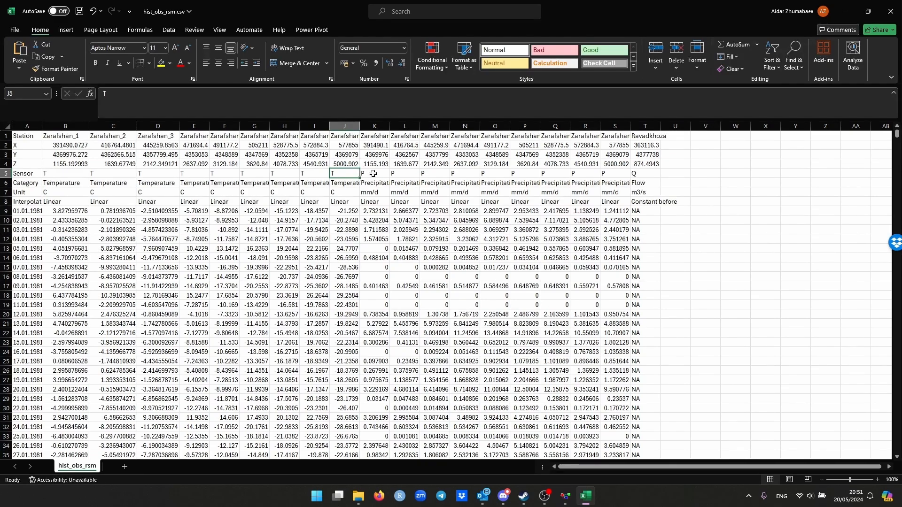
click(373, 174)
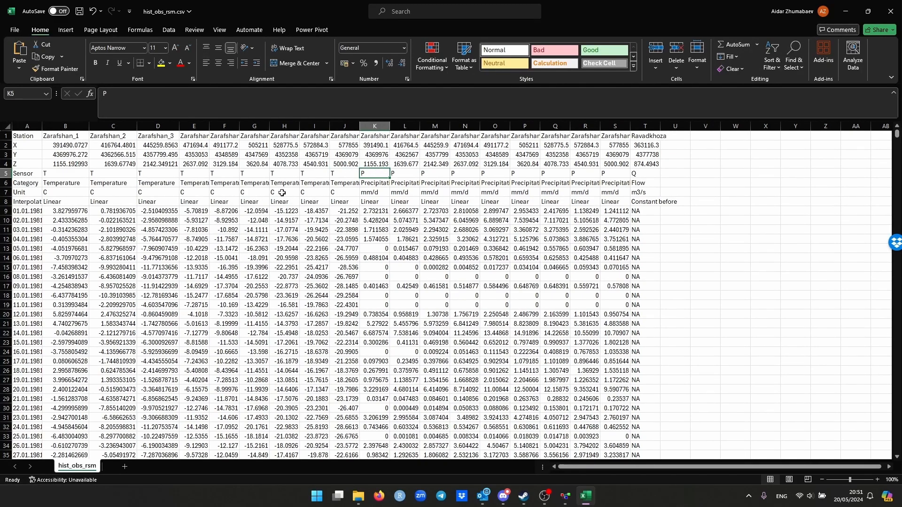
Examine the Category, Unit and Interpolation header rows for the Zarafshan_1 temperature column.
click(36, 183)
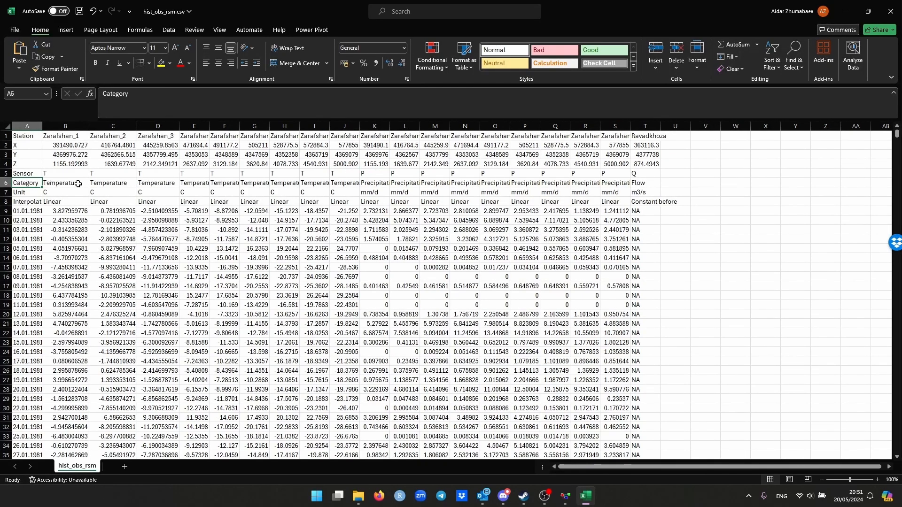
click(53, 183)
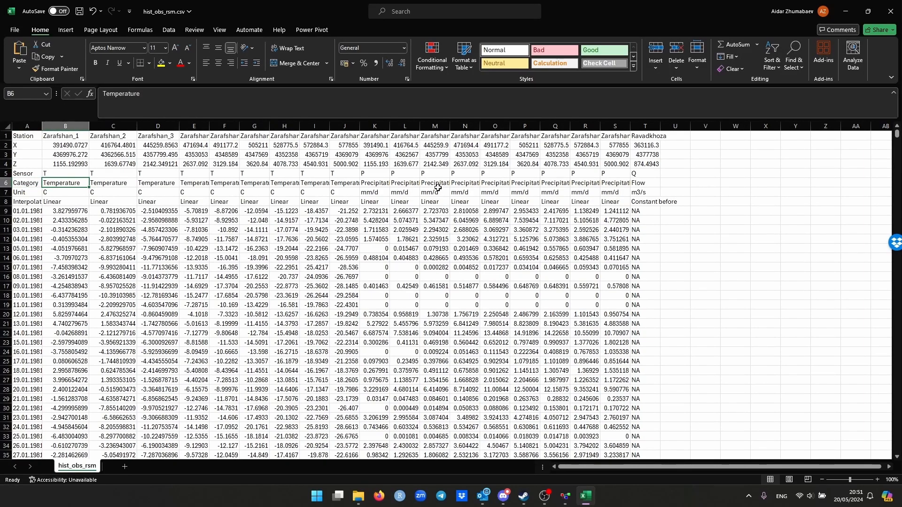
key(Down)
key(Left)
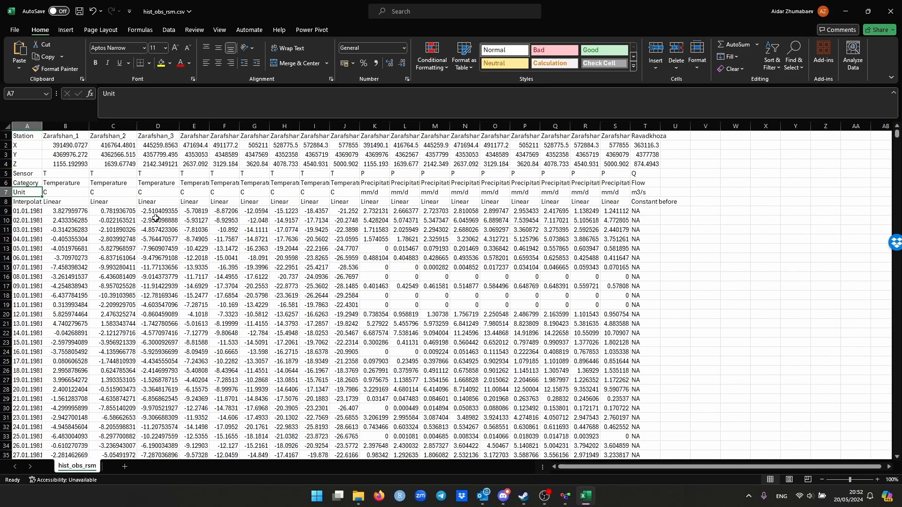
click(74, 192)
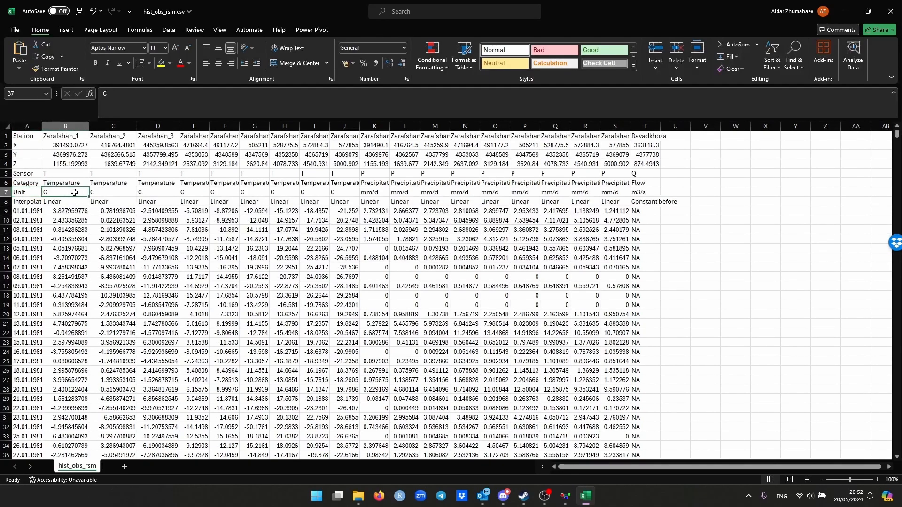
click(30, 204)
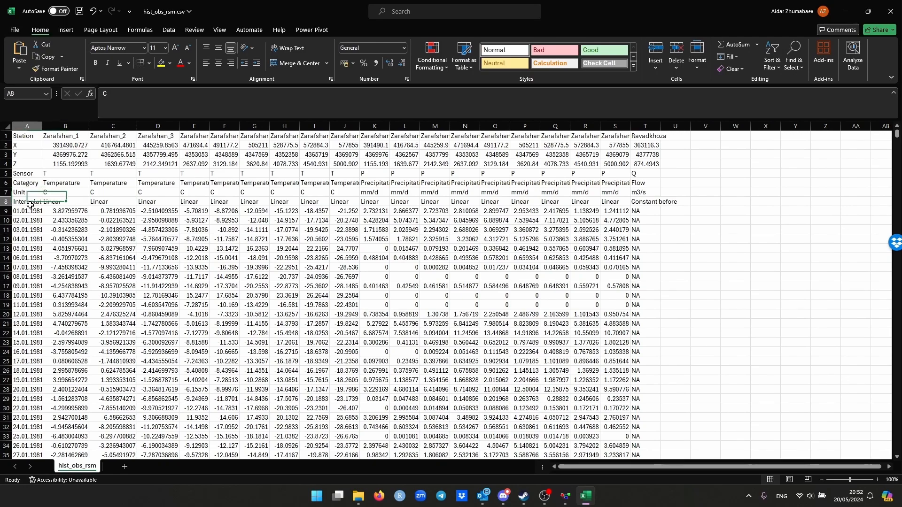
click(77, 208)
click(82, 202)
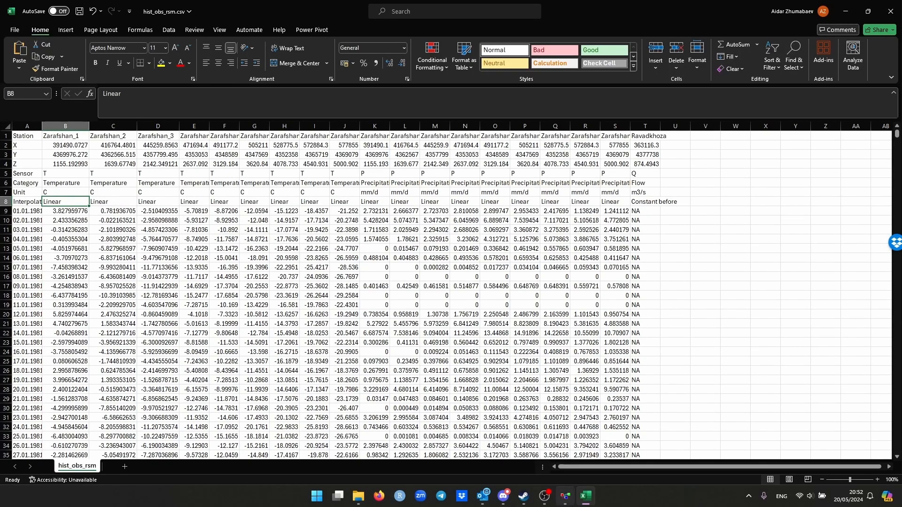
Switch to the RS MINERVE database and view the T sensor of Zarafshan_1 in the fut_sim_bcsd_GFDL-ESM4_ssp126_Zarafshan_2012_2099 dataset.
click(565, 496)
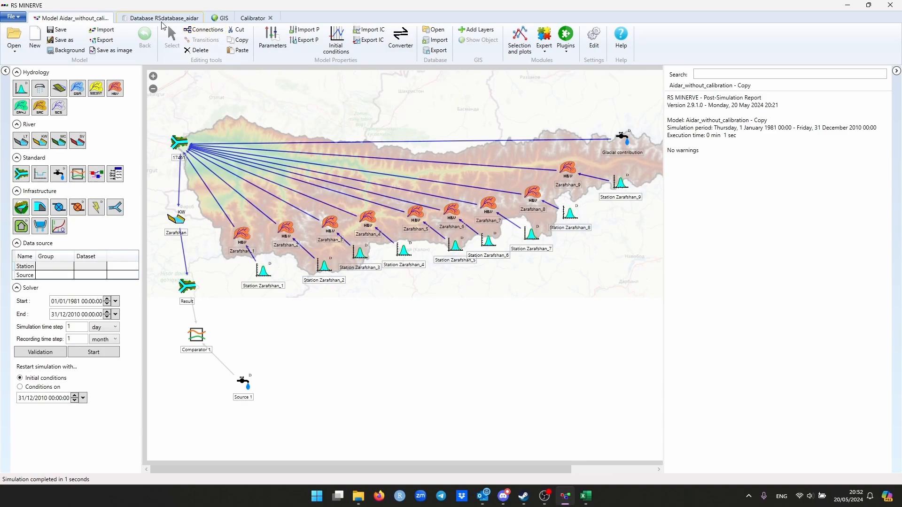
click(162, 18)
click(23, 102)
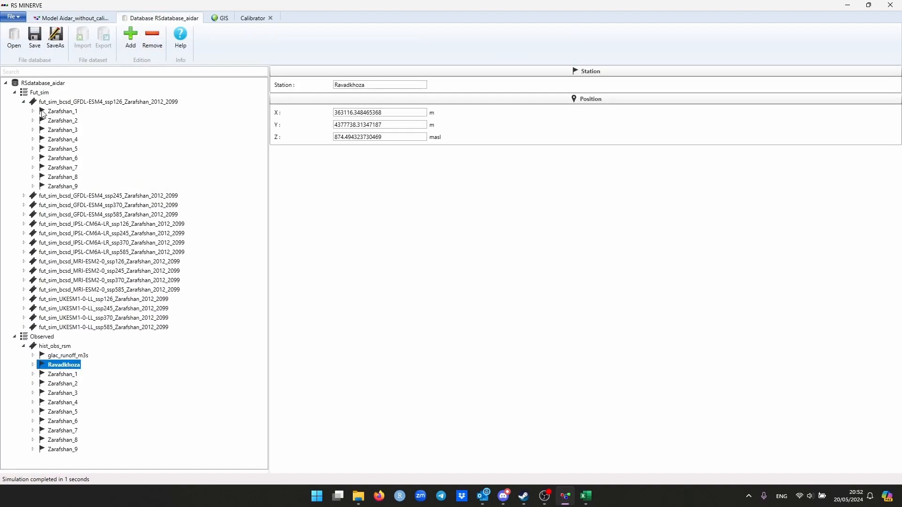
click(61, 111)
click(33, 111)
click(55, 120)
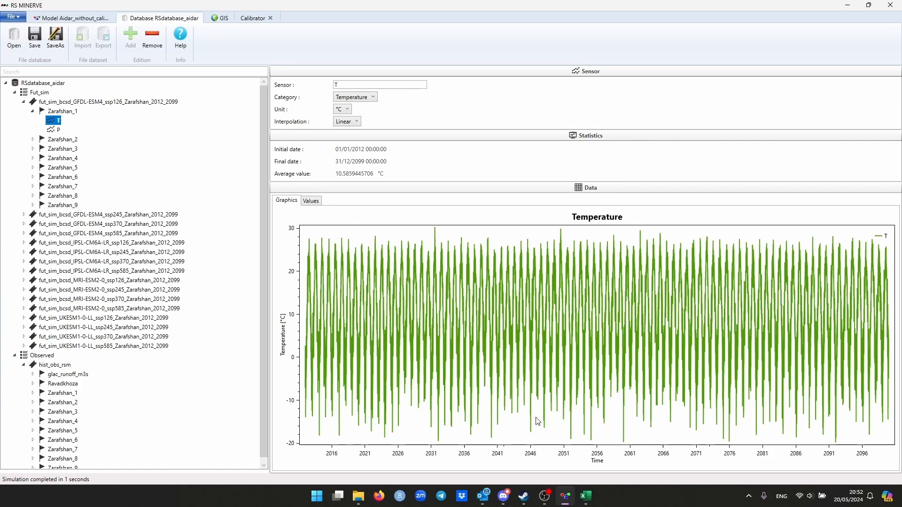
Switch back to hist_obs_rsm.csv in Excel and examine the sensor header rows, the first dated data row and the Zarafshan_1 column.
click(586, 496)
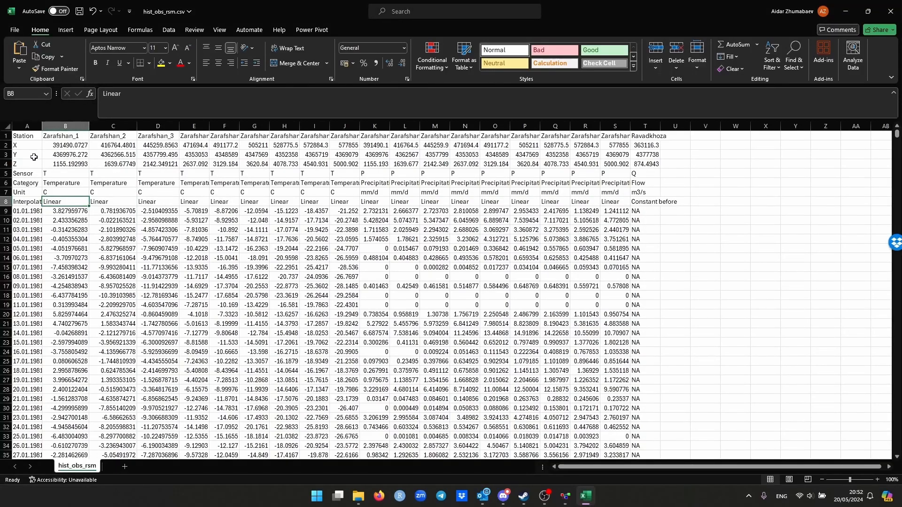
drag(32, 171, 29, 196)
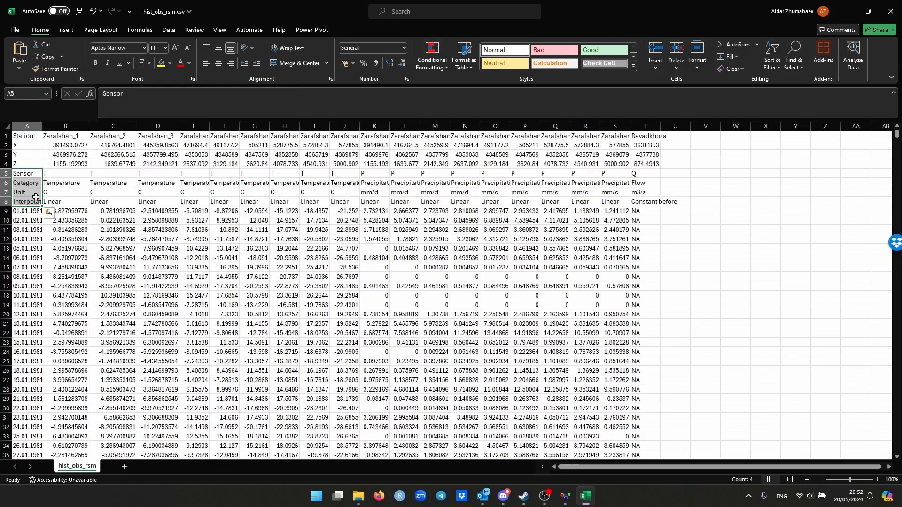
click(61, 186)
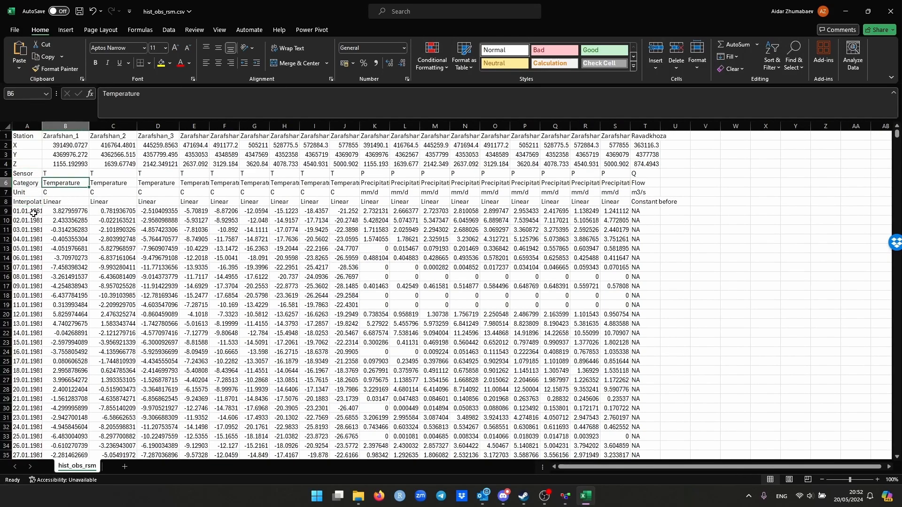
drag(33, 213, 182, 211)
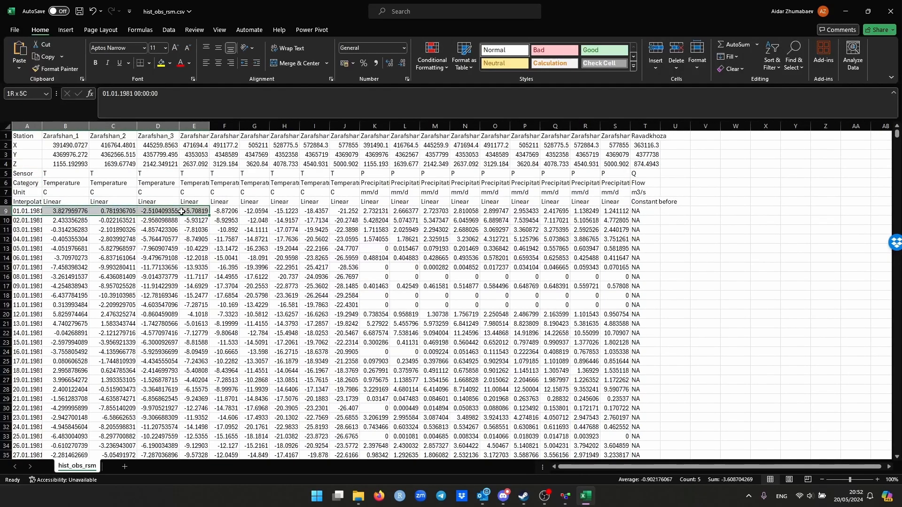
click(32, 213)
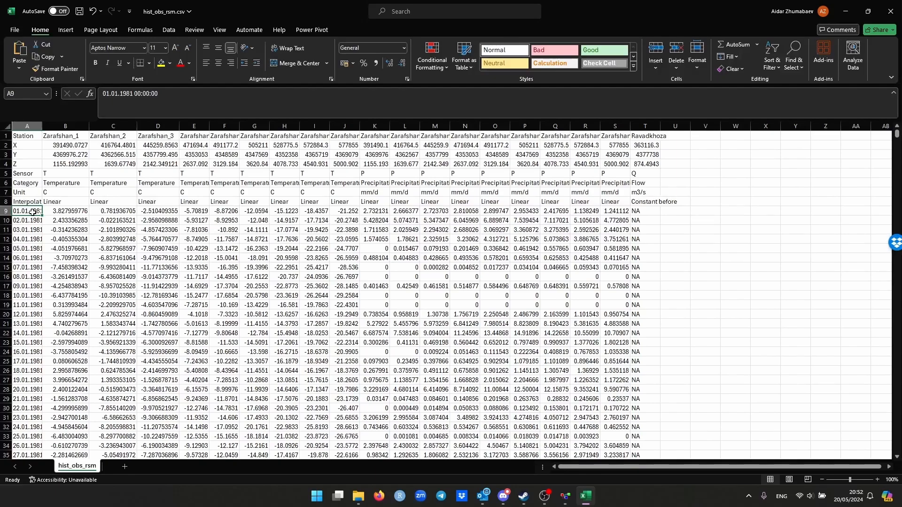
click(77, 215)
click(36, 137)
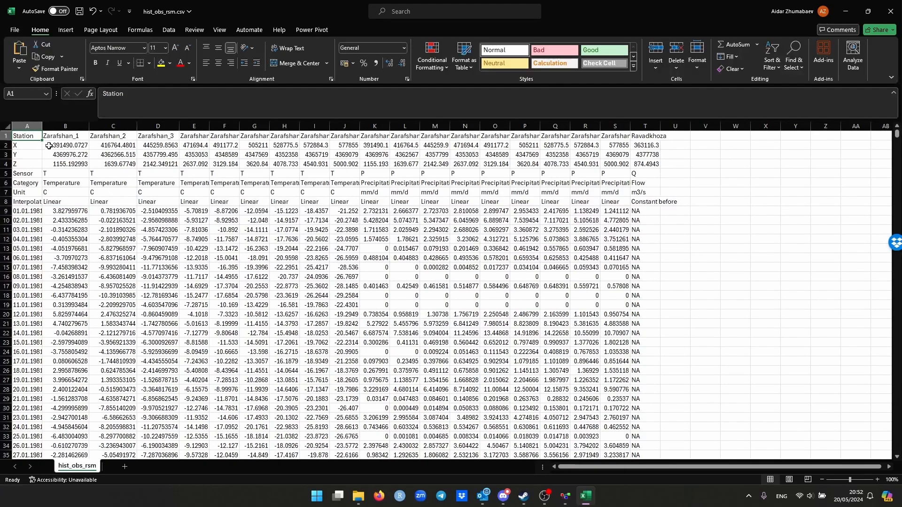
click(65, 127)
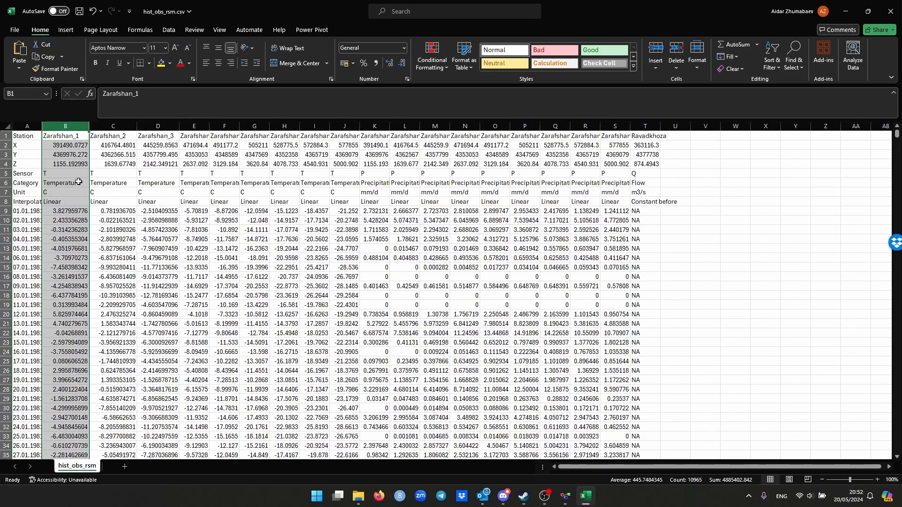
click(31, 139)
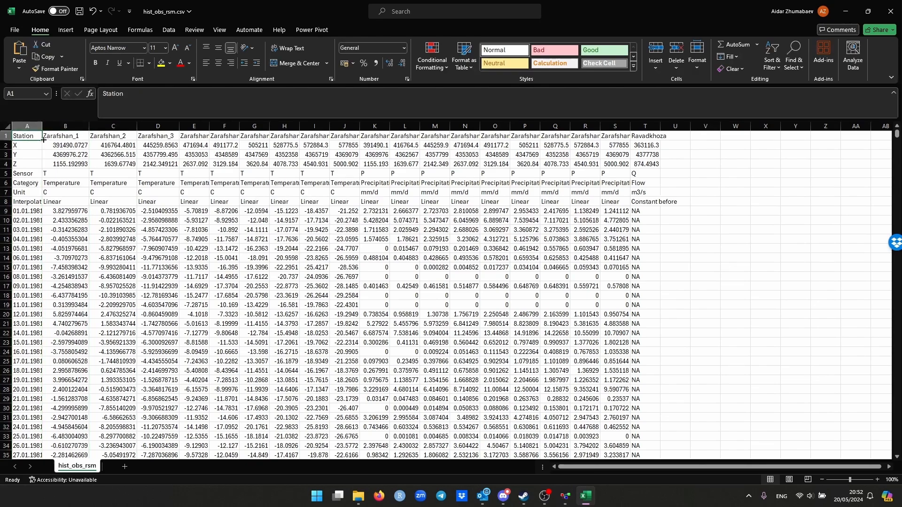
click(85, 210)
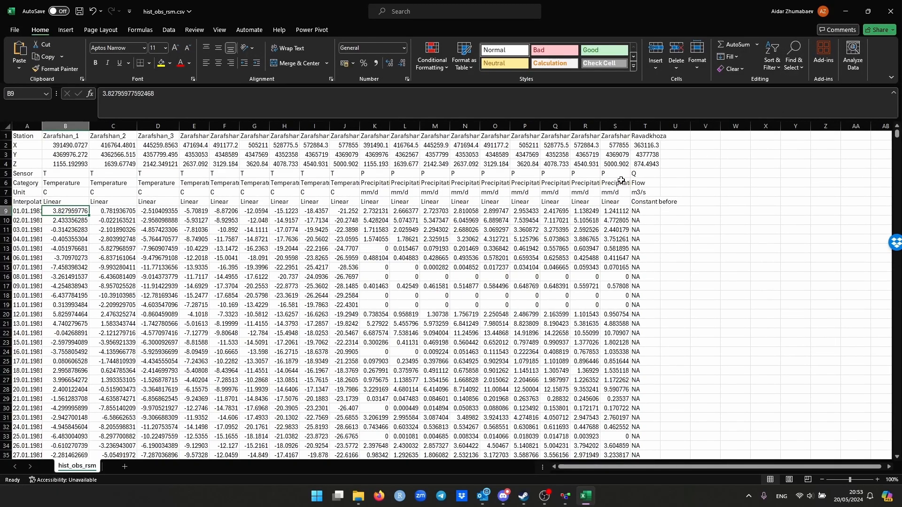
Examine the T and P sensor columns and the Q sensor entry for the Ravadkhoza station.
drag(610, 176, 195, 183)
click(465, 193)
click(647, 176)
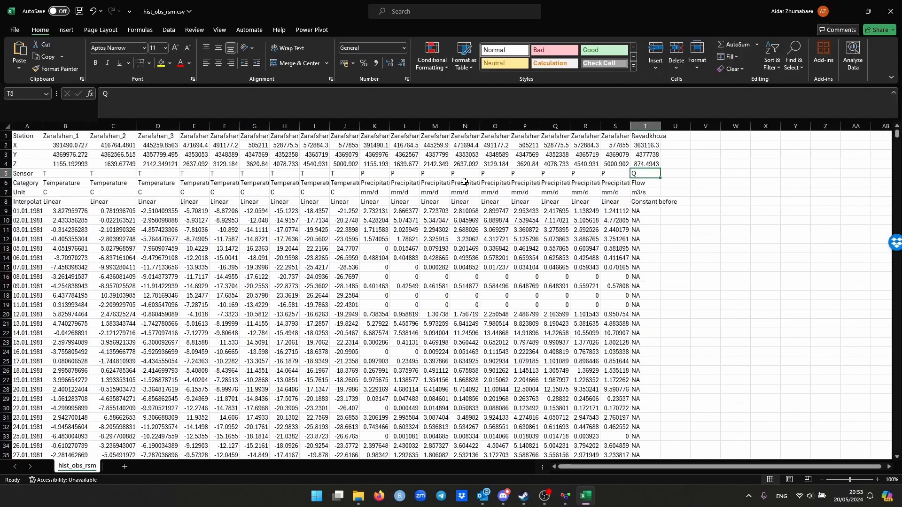
right_click(507, 139)
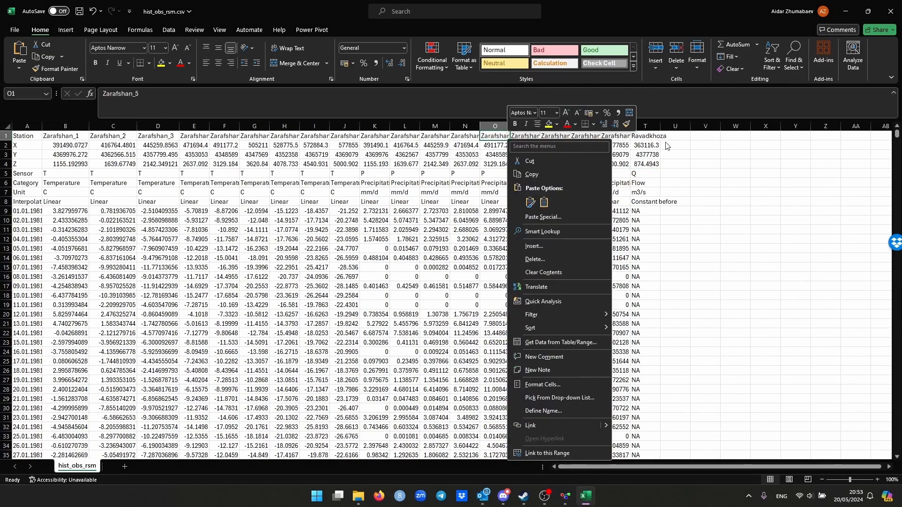
key(Escape)
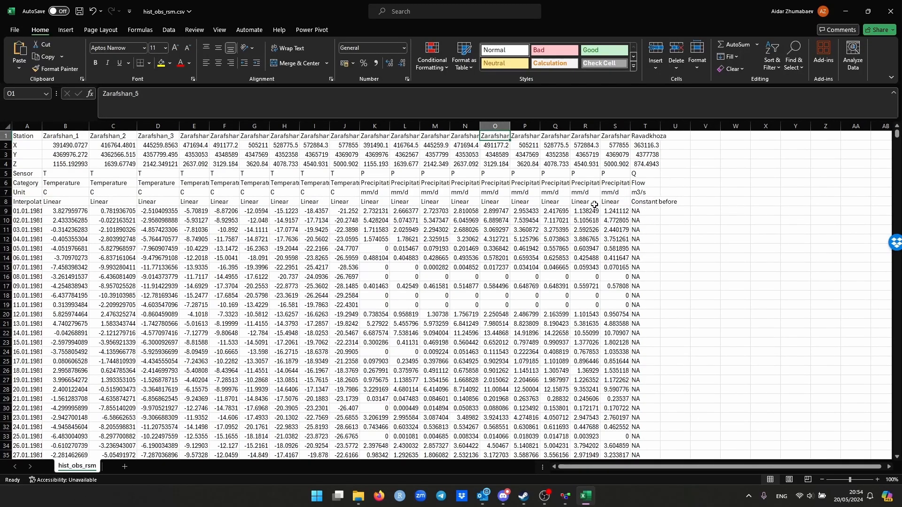
Locate junction 17461 in the RS MINERVE model, and examine the matching Ravadkhoza flow column back in hist_obs_rsm.csv.
key(alt+Tab)
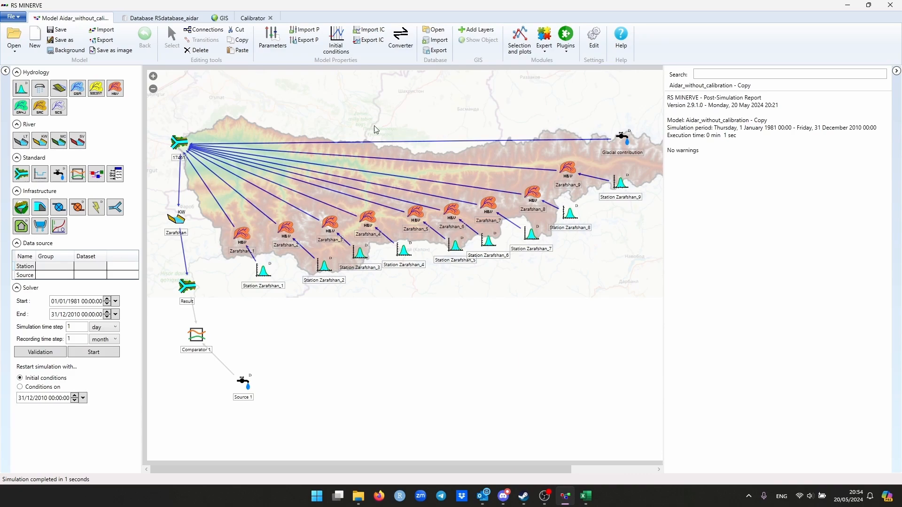
click(182, 139)
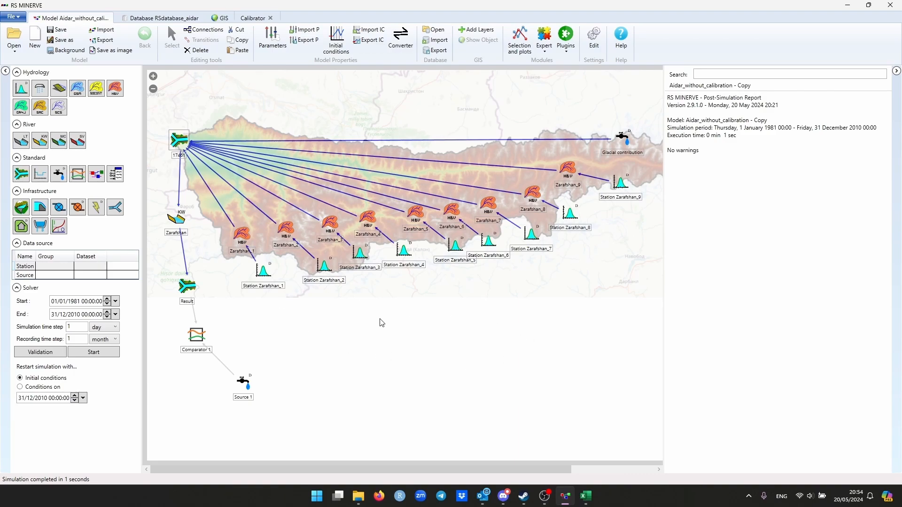
click(591, 499)
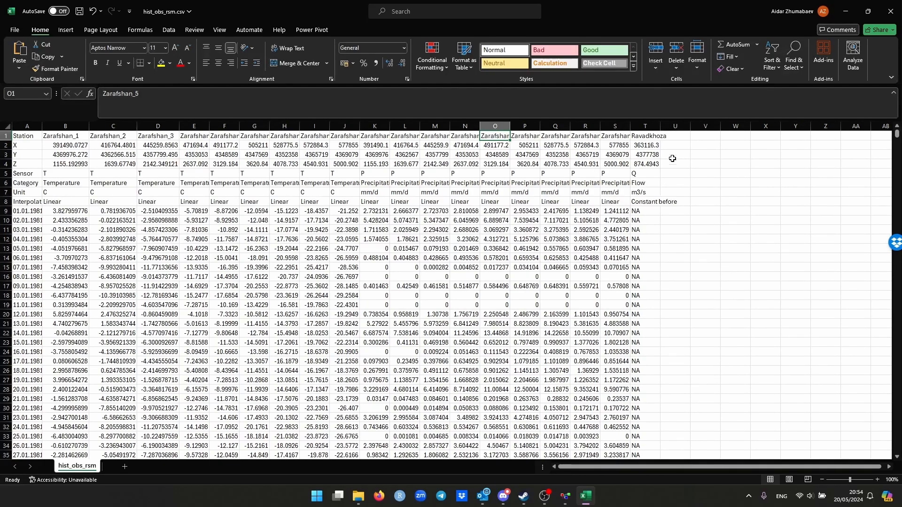
click(647, 126)
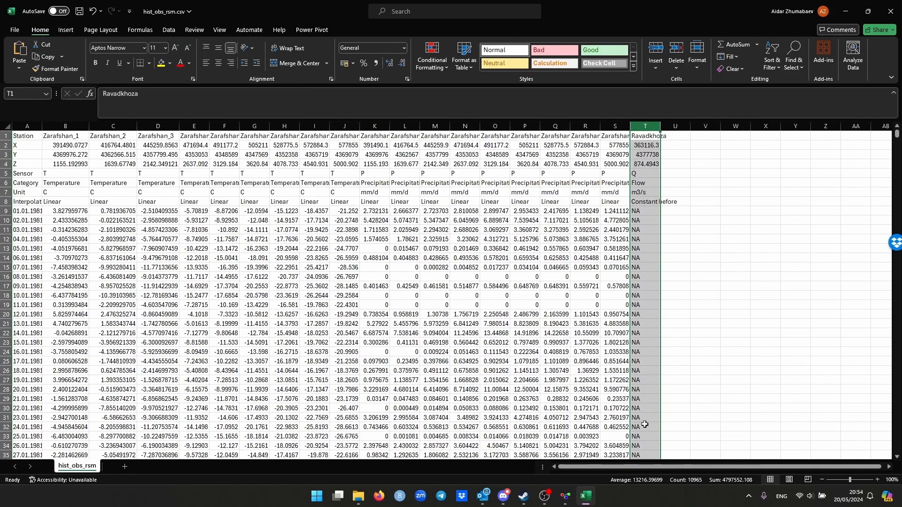
click(712, 364)
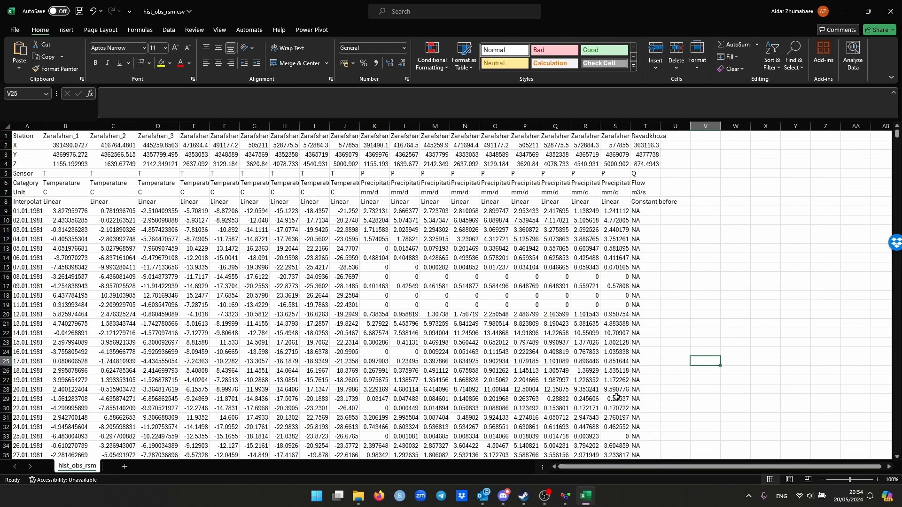
Switch to the RS MINERVE database, collapse the fut_sim_bcsd_GFDL-ESM4_ssp126_Zarafshan_2012_2099 dataset's stations, and return to the model.
click(565, 496)
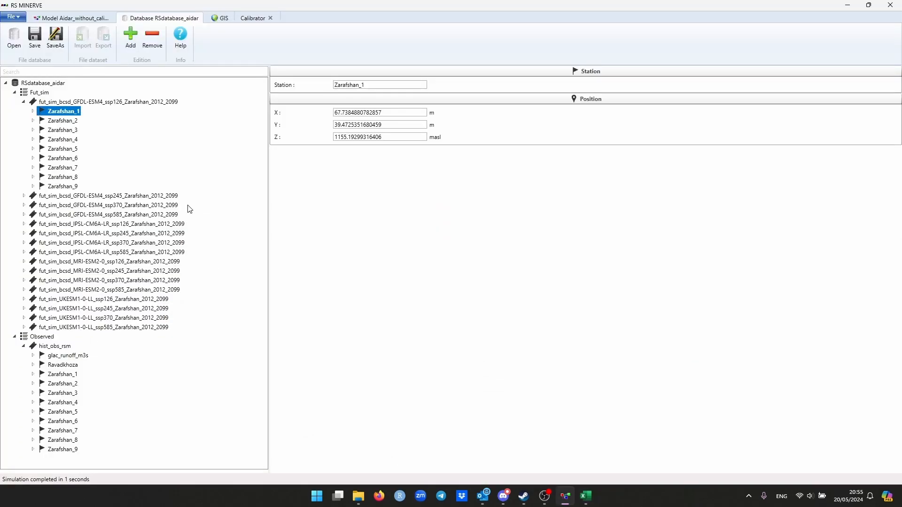
double_click(28, 103)
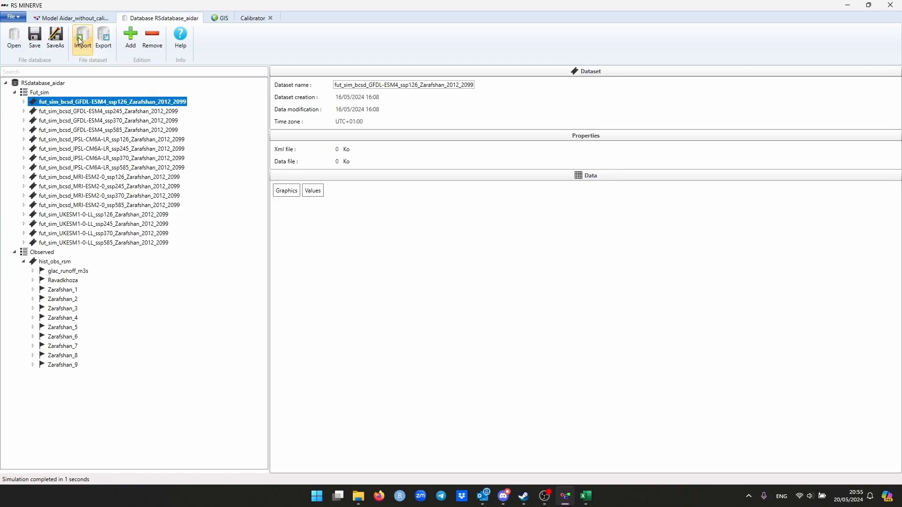
click(71, 18)
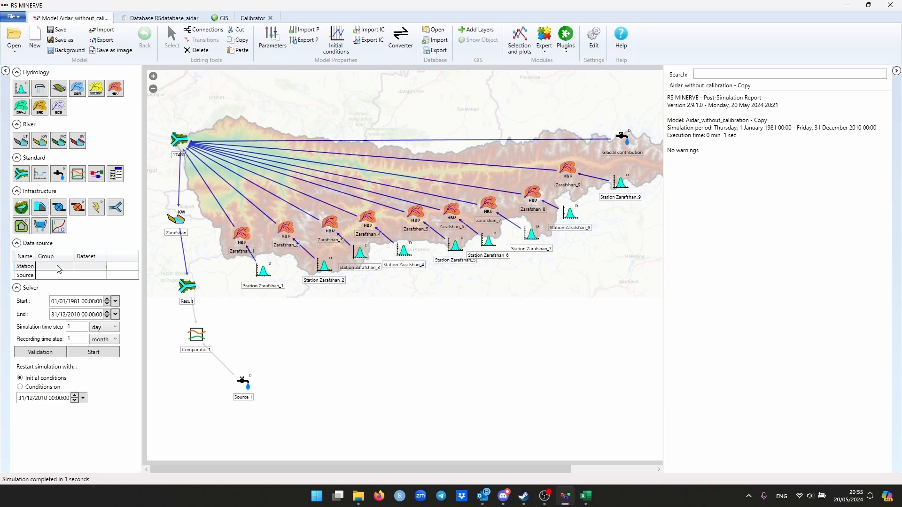
Examine the Station and Source entries of the model's data source and the properties of the virtual station Zarafshan_1.
click(23, 267)
click(28, 276)
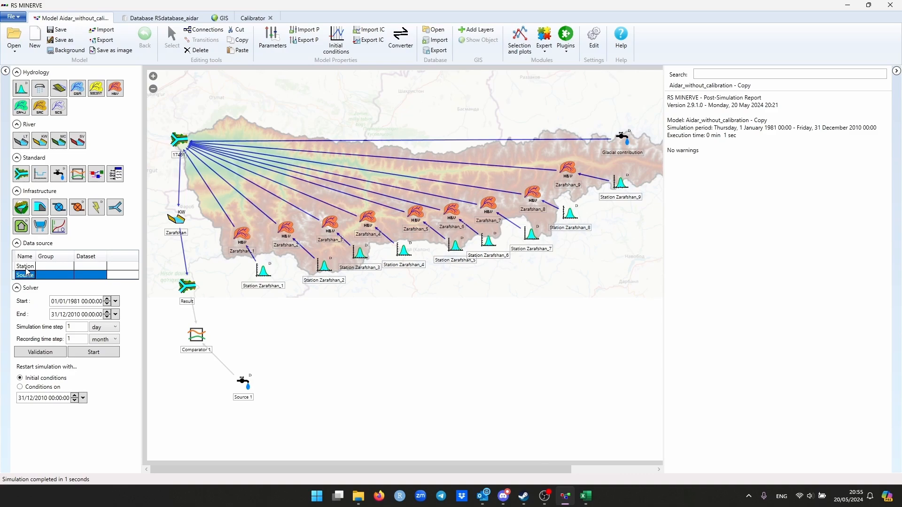
click(26, 269)
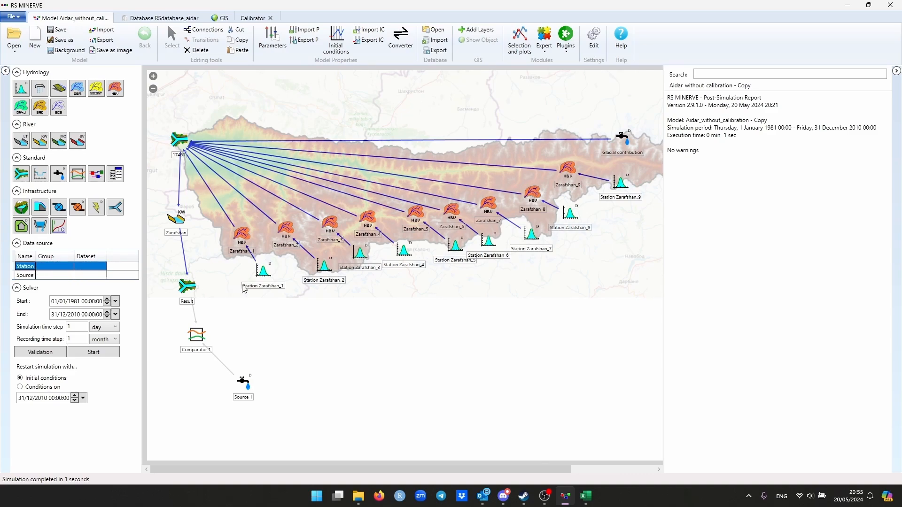
drag(264, 275, 262, 278)
click(26, 265)
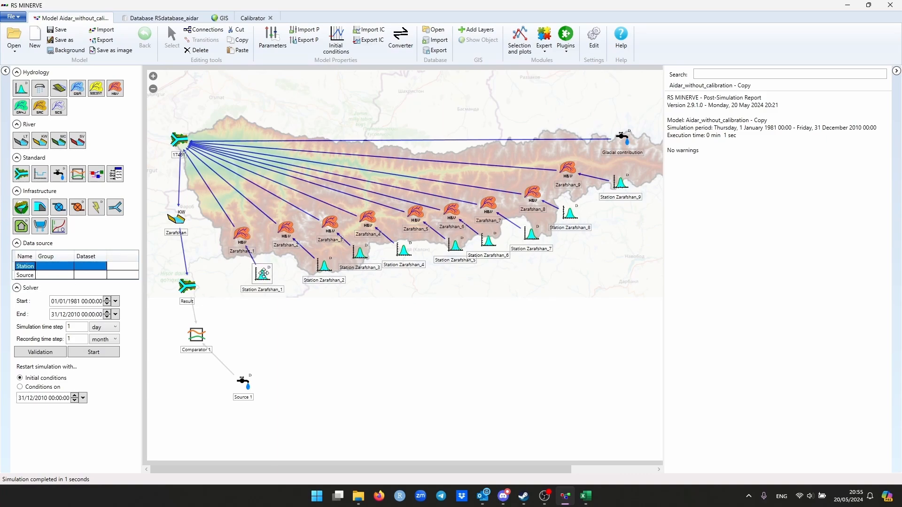
click(264, 274)
click(312, 261)
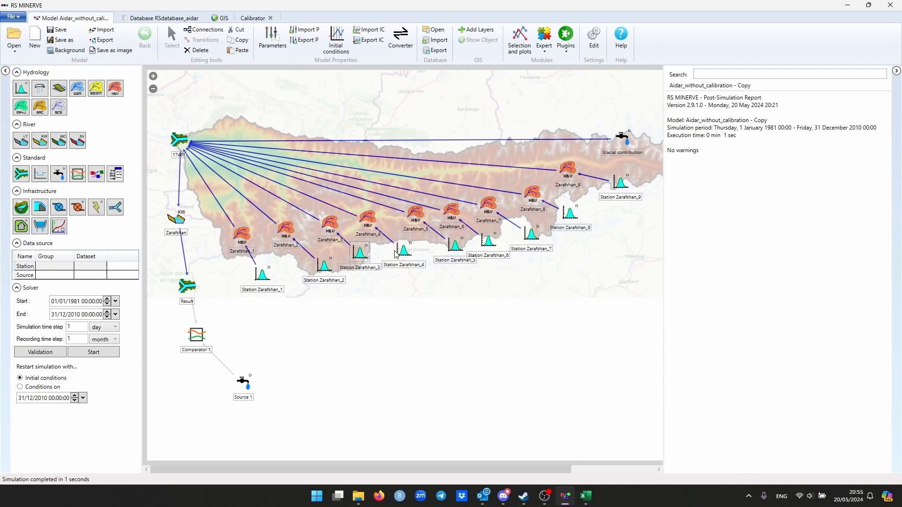
click(55, 268)
click(55, 267)
click(262, 273)
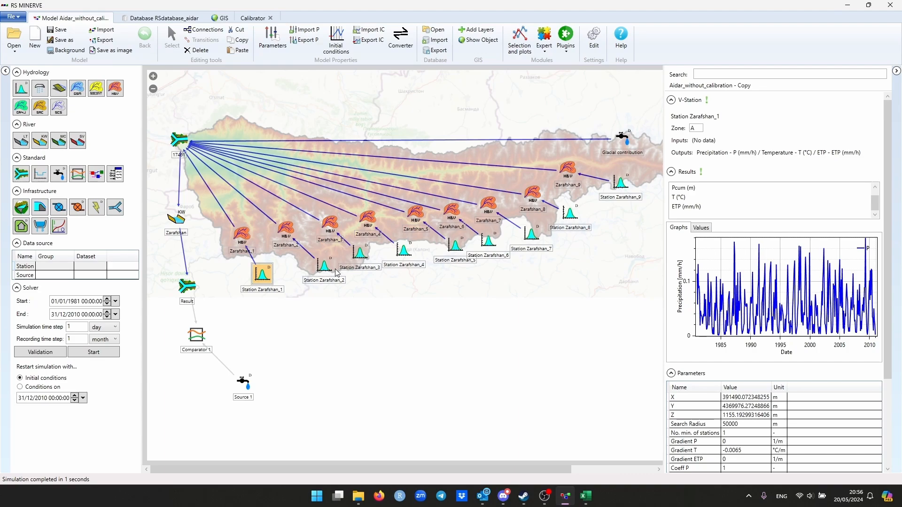
Set the Station data source's group to Observed.
click(57, 267)
click(60, 268)
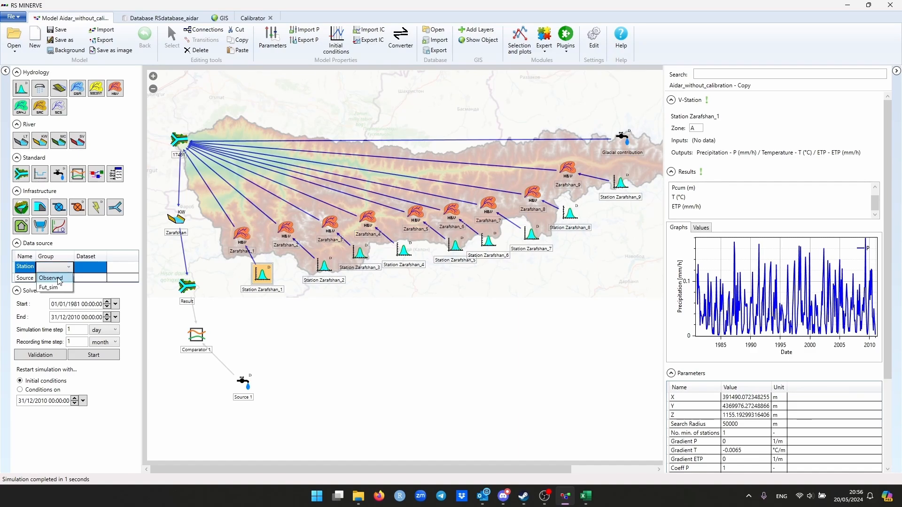
click(58, 278)
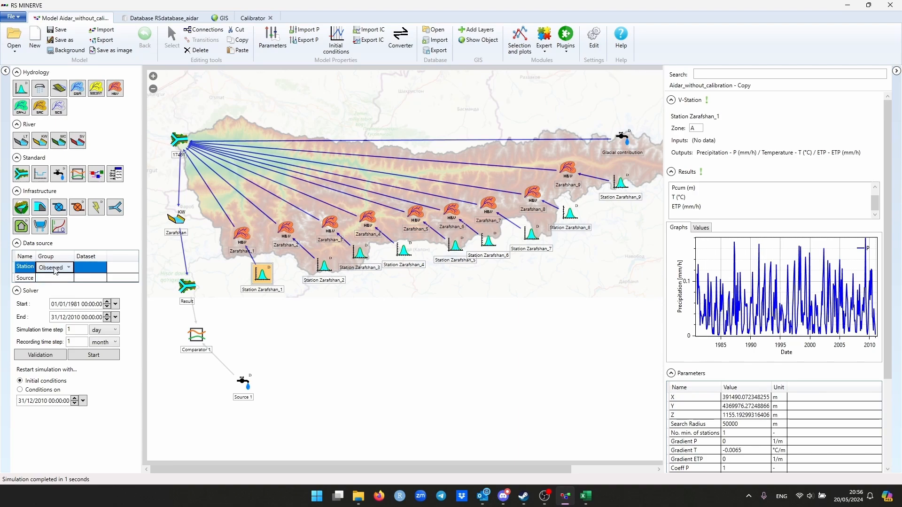
In the database, collapse the Fut_sim group and view the properties of the Observed group.
click(156, 19)
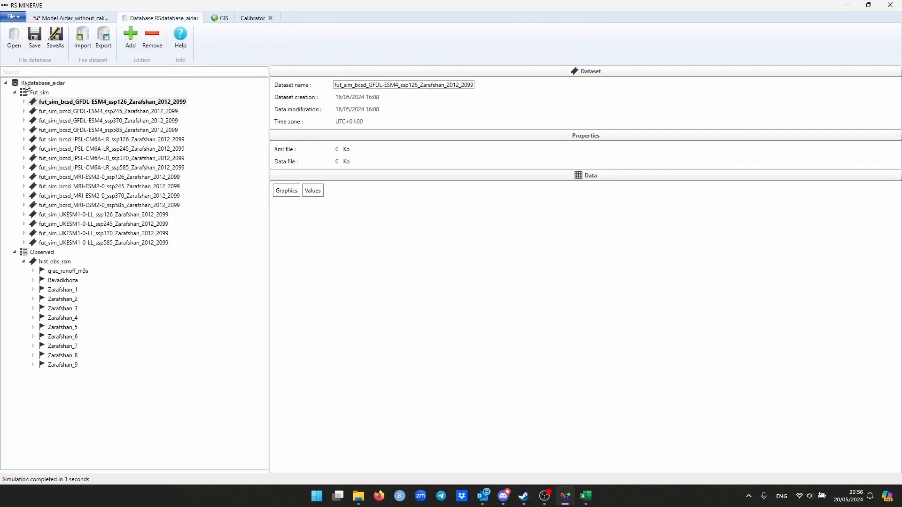
click(15, 92)
click(30, 109)
click(31, 103)
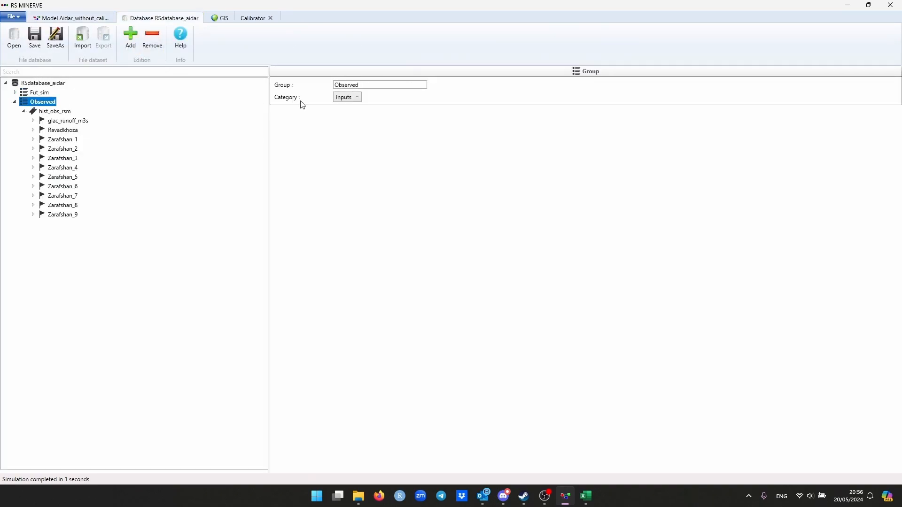
Return to the model and set the Station data source's dataset to hist_obs_rsm.
click(84, 18)
click(104, 267)
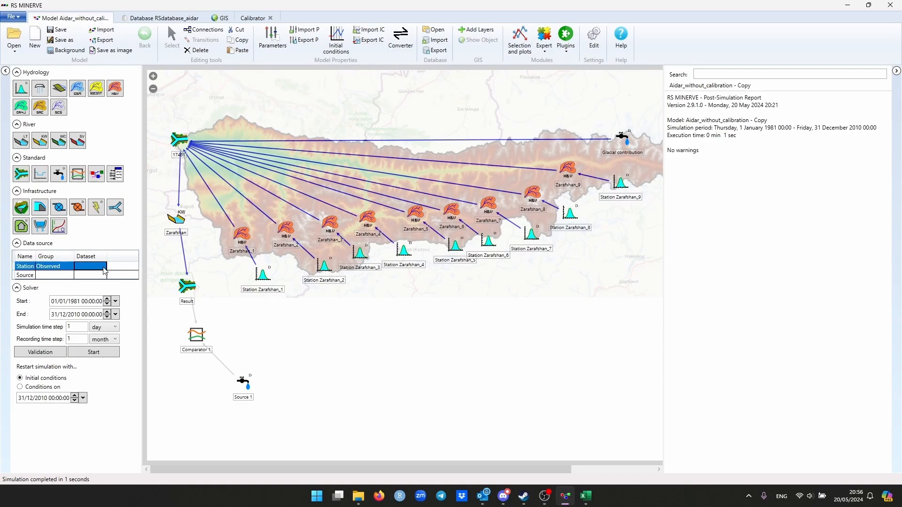
click(102, 268)
click(100, 269)
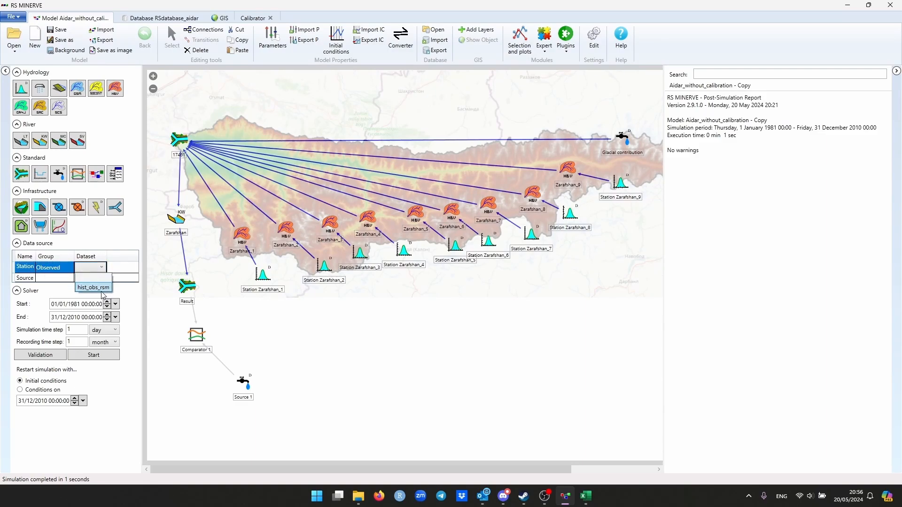
click(93, 288)
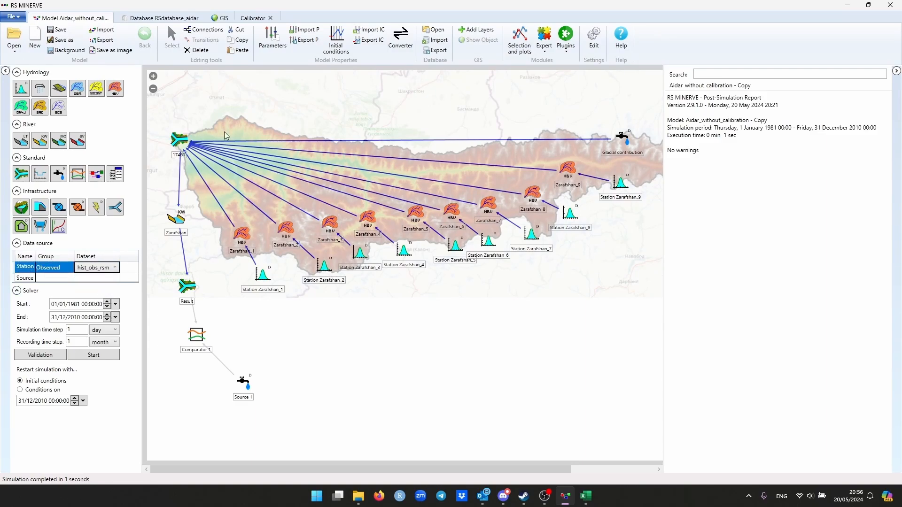
View the hist_obs_rsm dataset's properties in the database and return to the model.
click(173, 19)
click(57, 111)
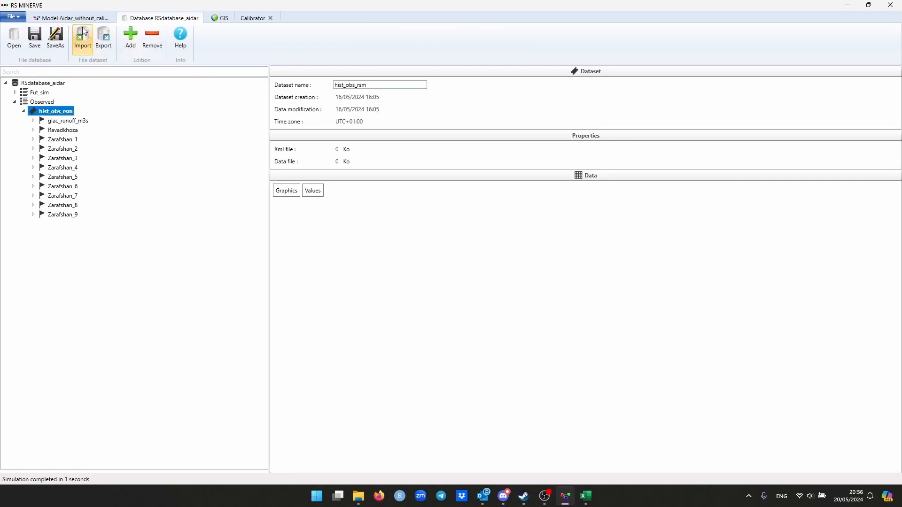
click(71, 18)
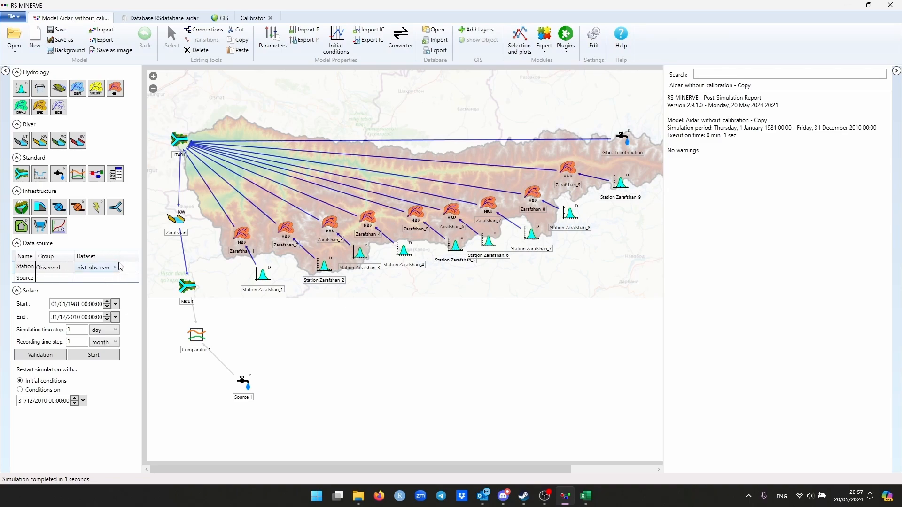
Examine the properties of the virtual station Zarafshan_1 and of Source 1 in the model.
click(264, 275)
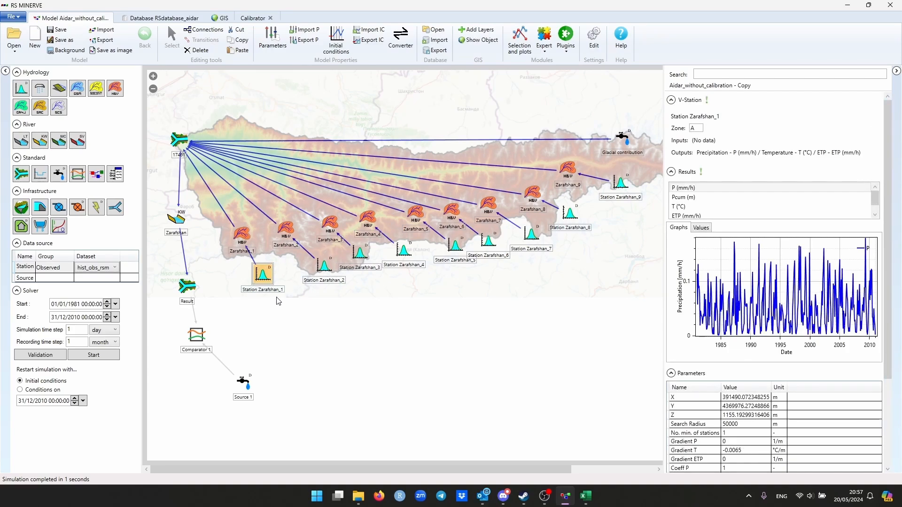
click(53, 281)
click(275, 342)
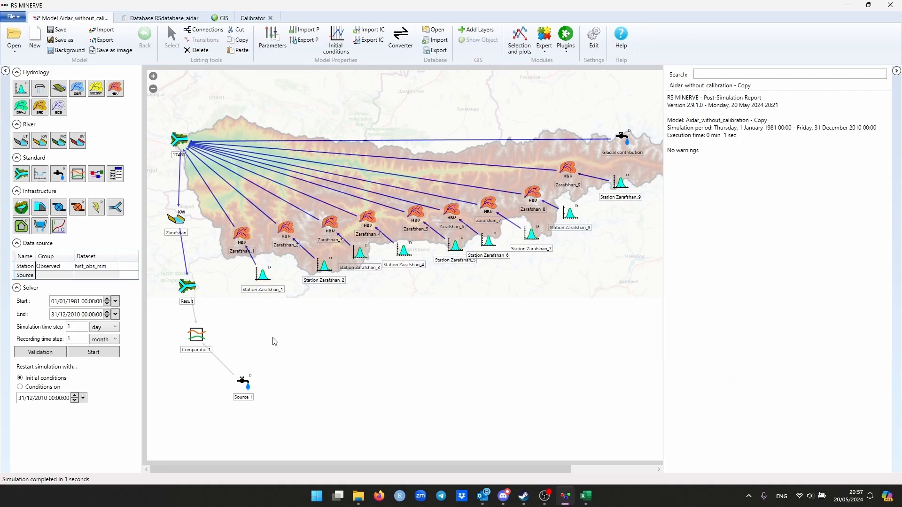
click(244, 382)
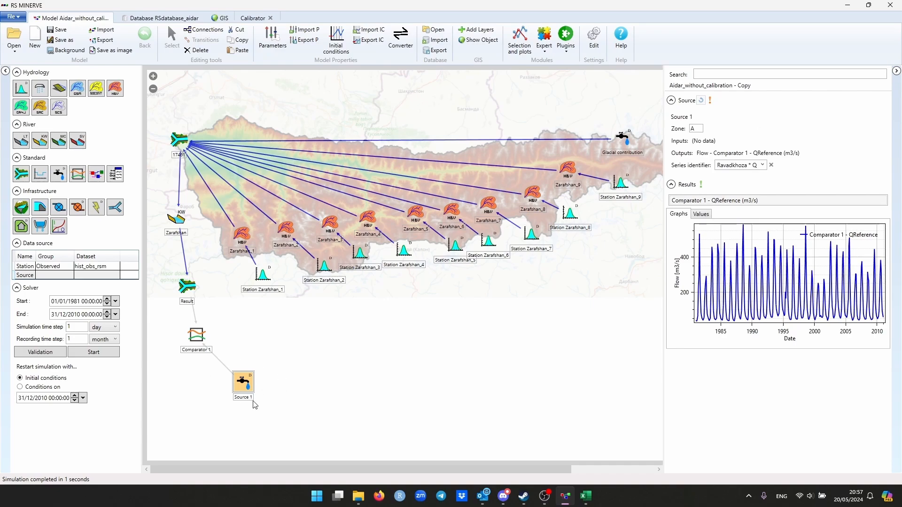
click(312, 381)
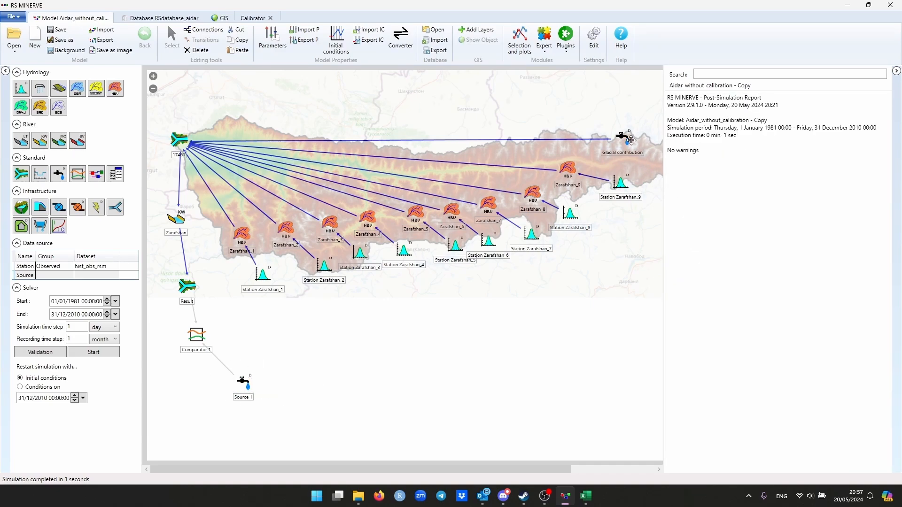
Try to set the Source data source's group to Observed.
click(51, 277)
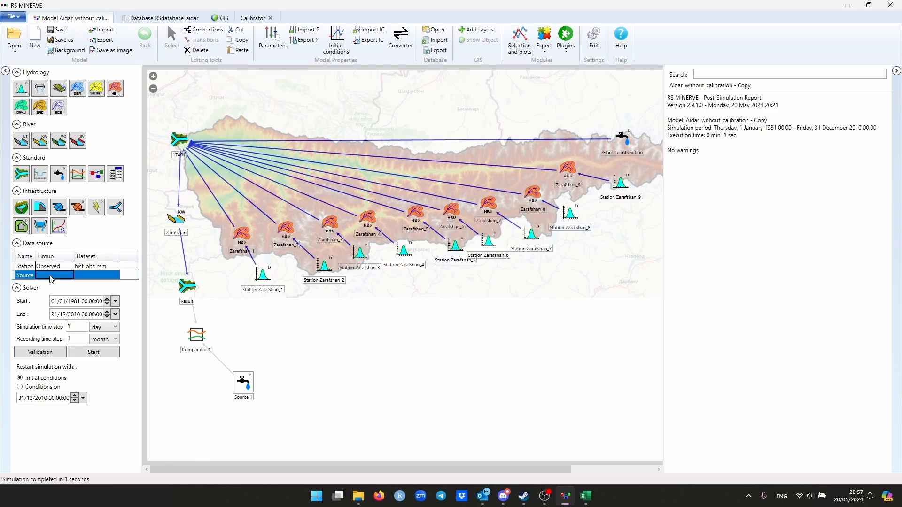
click(52, 277)
click(52, 277)
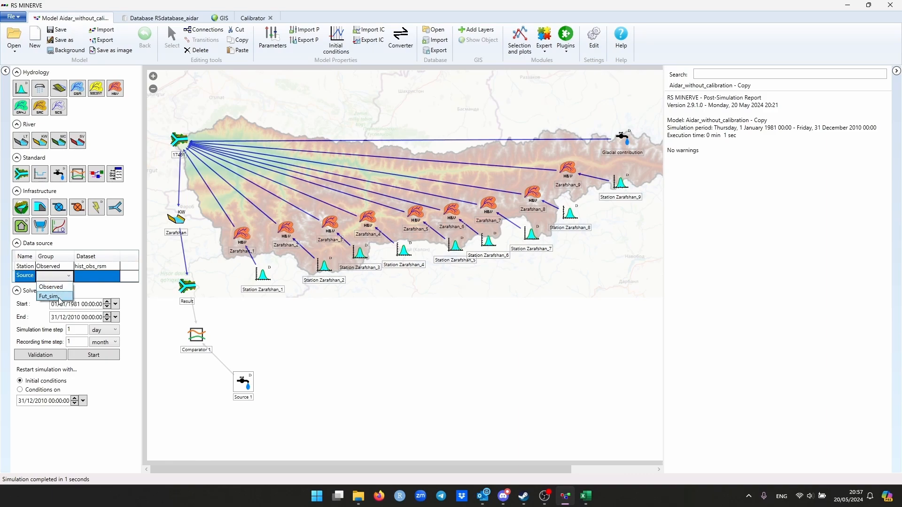
click(49, 286)
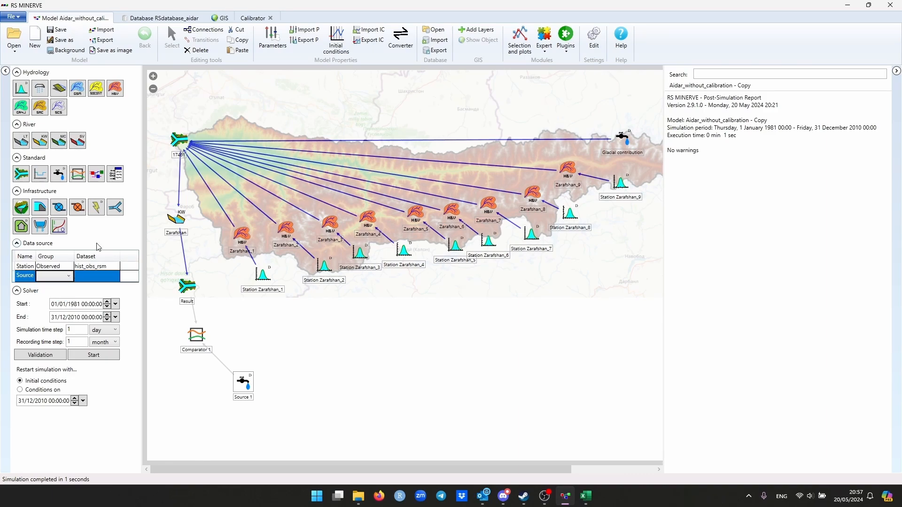
In the database, expand the glac_runoff_m3s and Ravadkhoza stations of hist_obs_rsm to view their Q sensors.
click(159, 18)
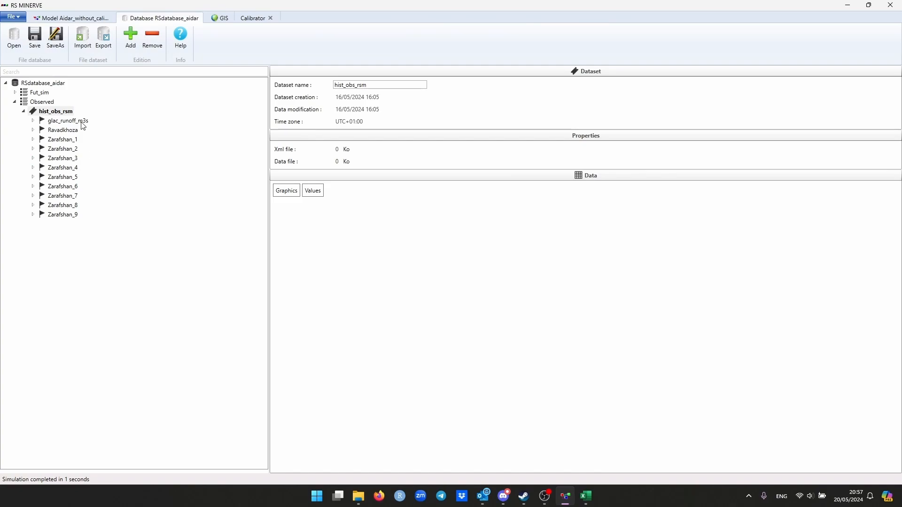
click(67, 121)
double_click(67, 132)
click(32, 121)
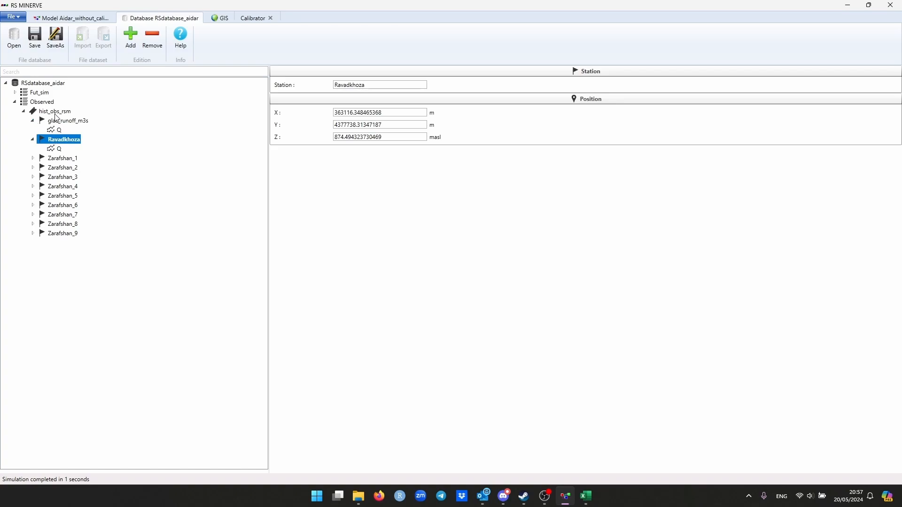
Back in the model, set the Source data source's group to Observed and its dataset to hist_obs_rsm.
click(74, 18)
click(68, 277)
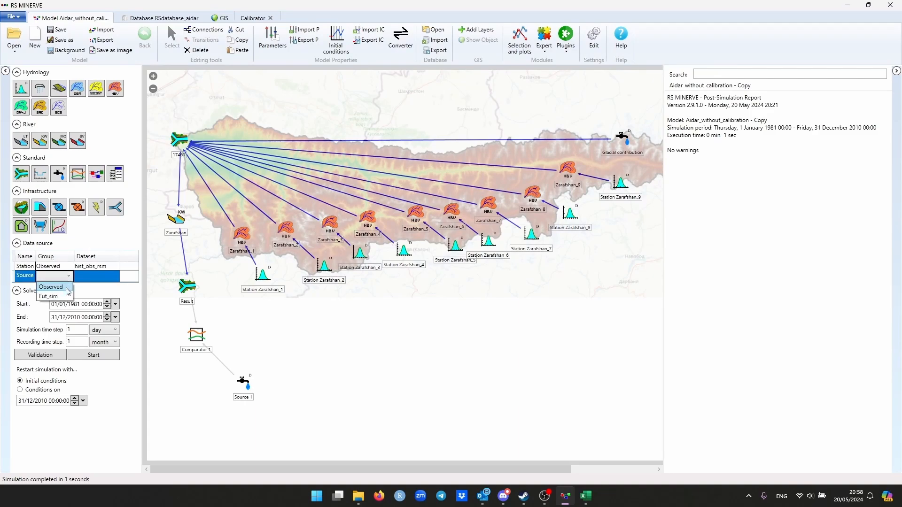
click(69, 287)
click(101, 277)
click(101, 277)
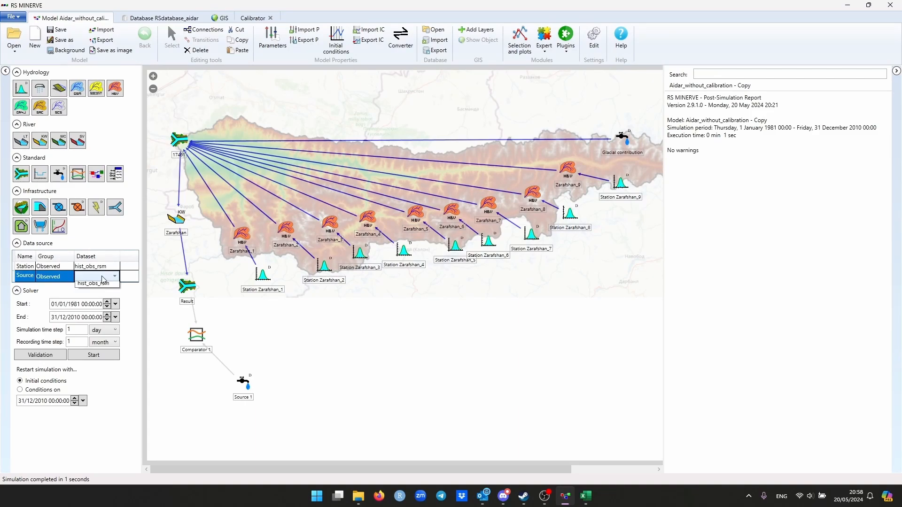
click(108, 298)
click(310, 327)
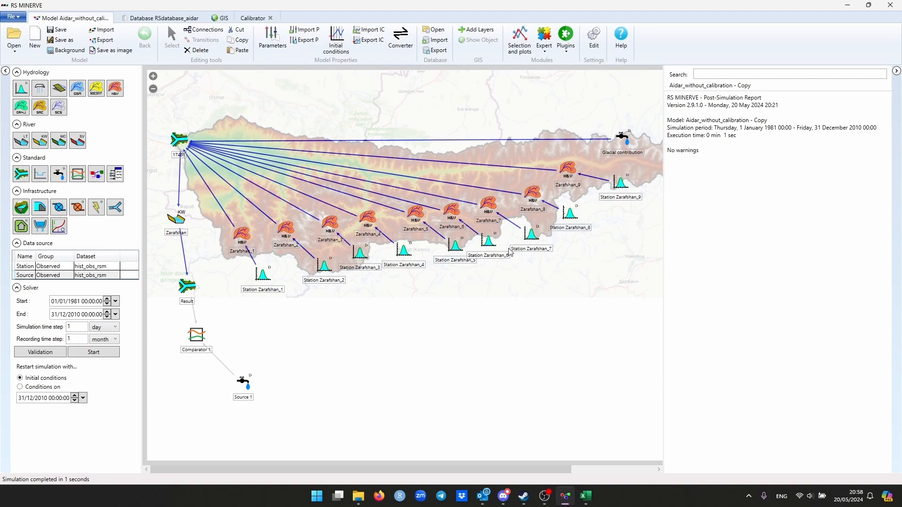
Set the series identifier of the Glacial contribution source to glac_runoff_m3s * Q.
click(622, 135)
click(773, 165)
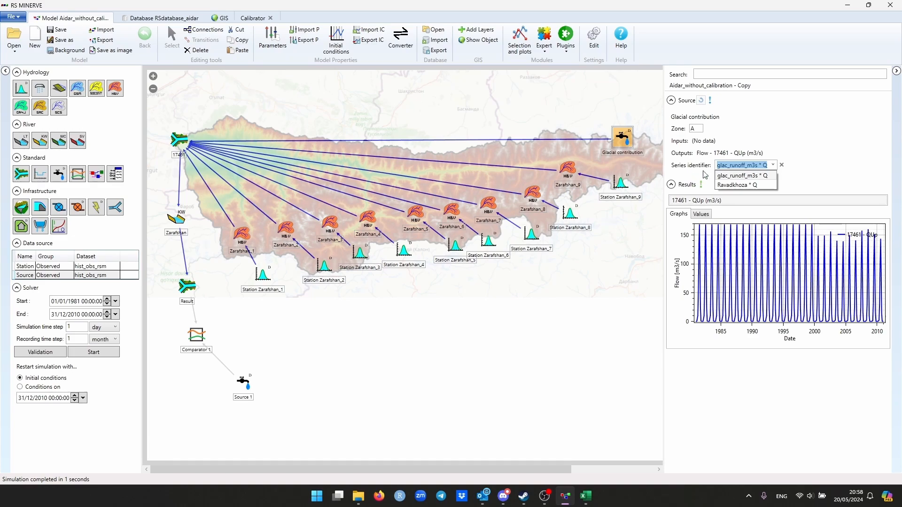
click(737, 175)
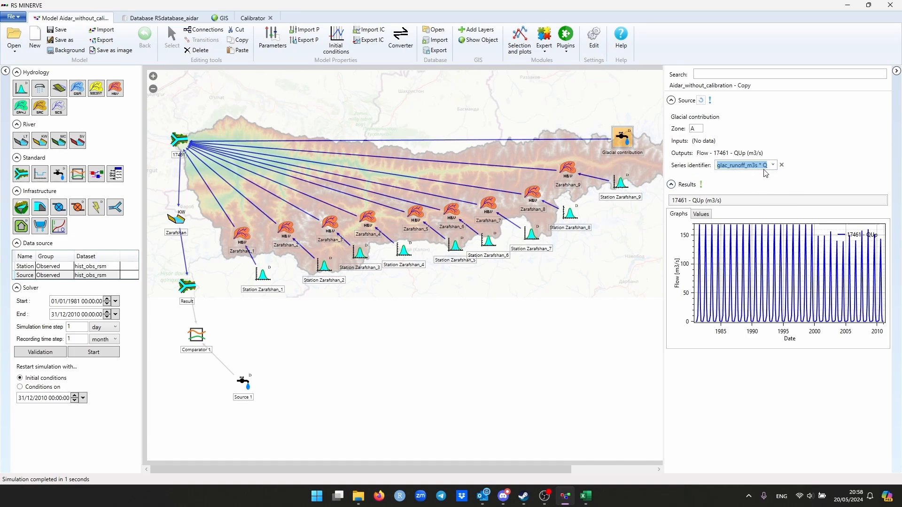
click(631, 267)
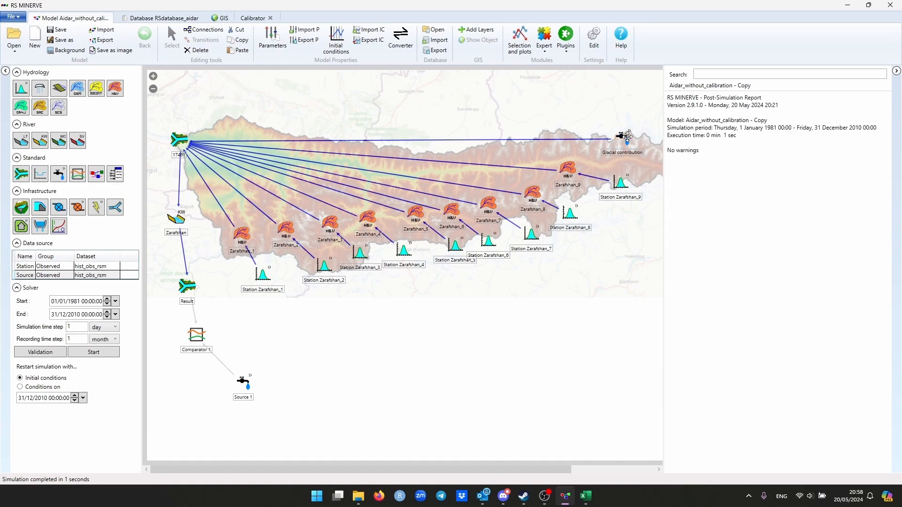
Set the series identifier of Source 1 to Ravadkhoza * Q.
click(243, 382)
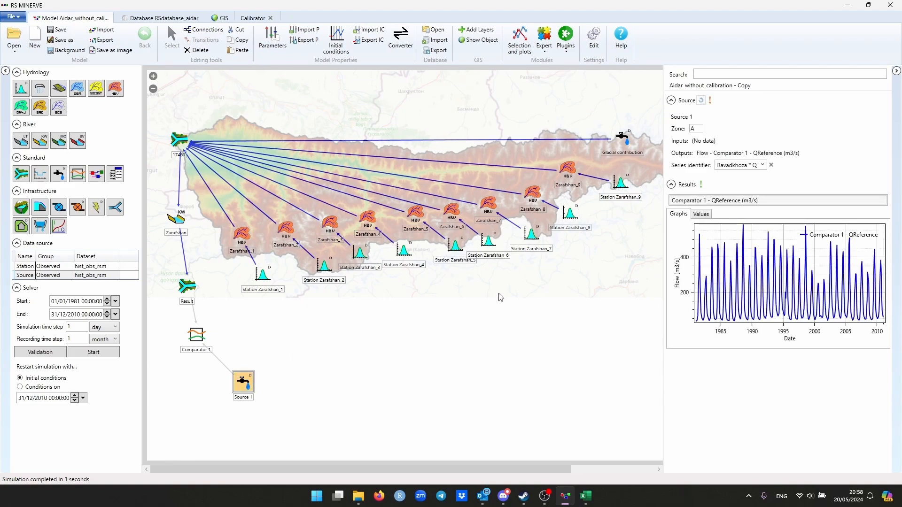
click(762, 165)
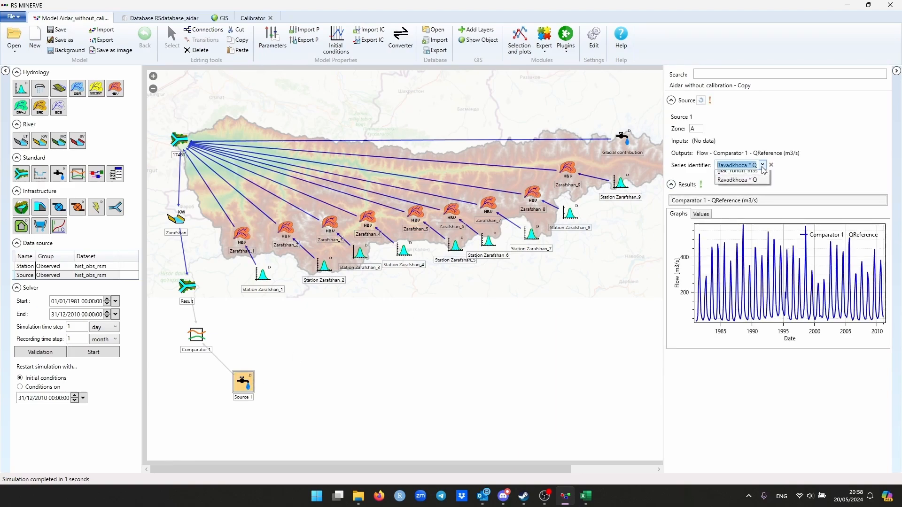
click(746, 186)
click(613, 242)
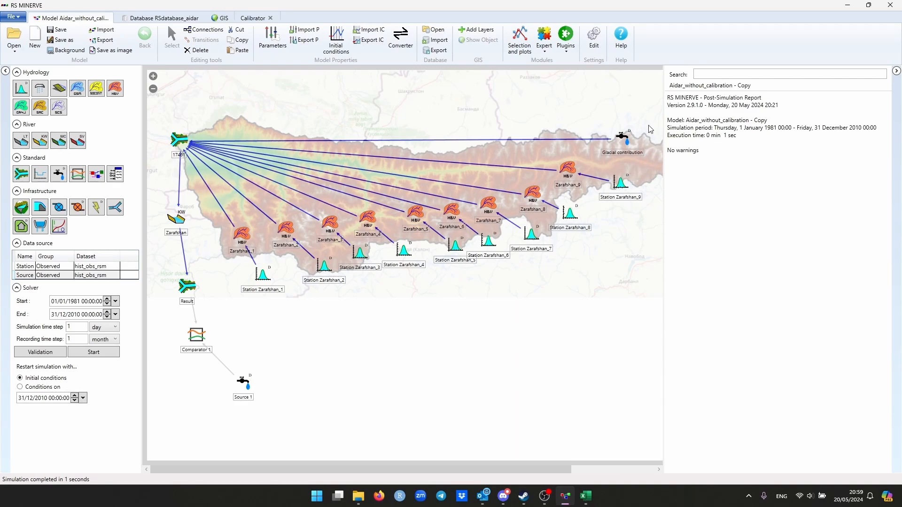
Compare the Glacial contribution source's series and flow graph with the glac_runoff_m3s Q sensor in the database.
click(636, 149)
click(619, 144)
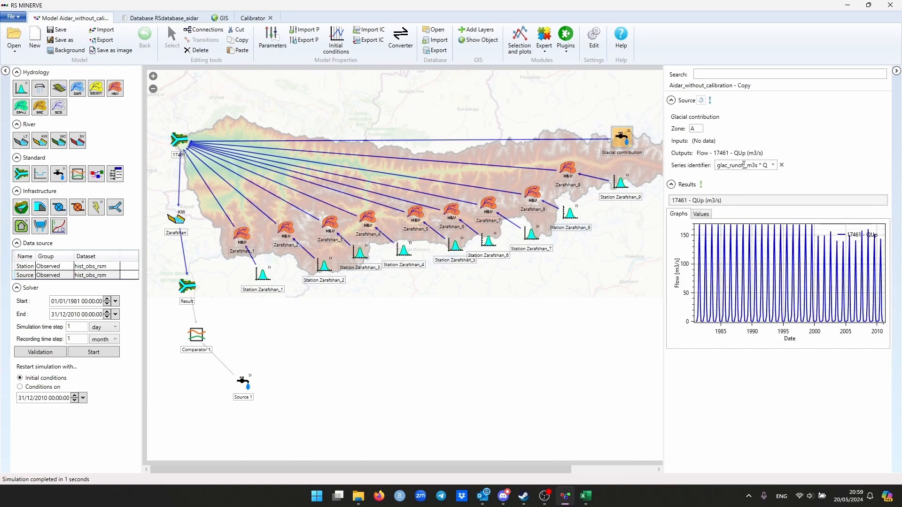
click(172, 20)
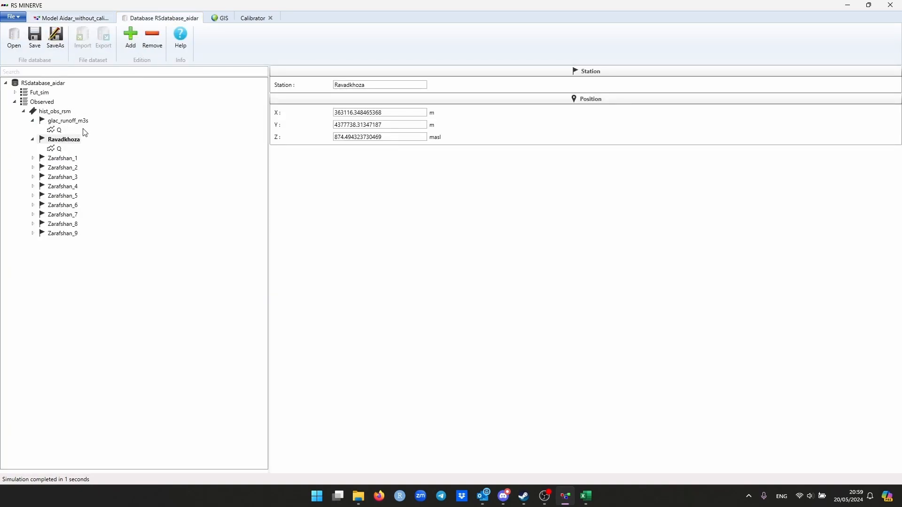
click(57, 129)
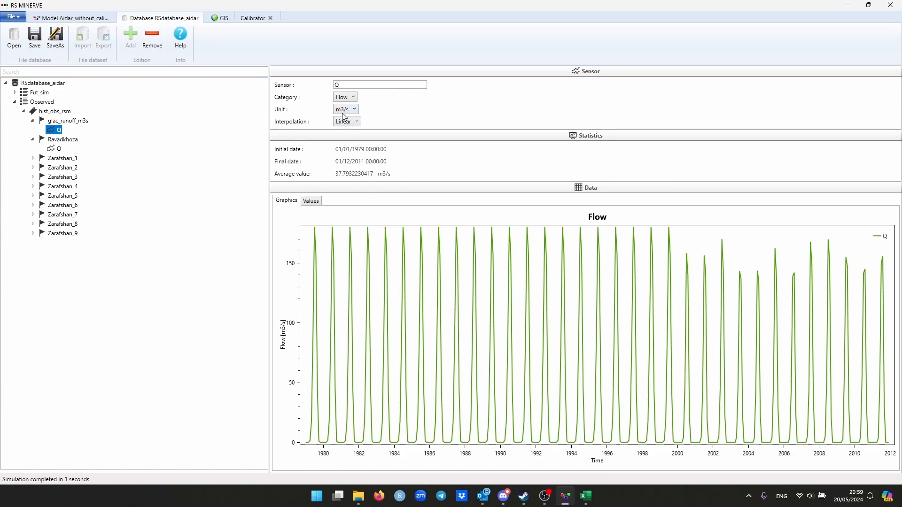
click(71, 18)
click(622, 139)
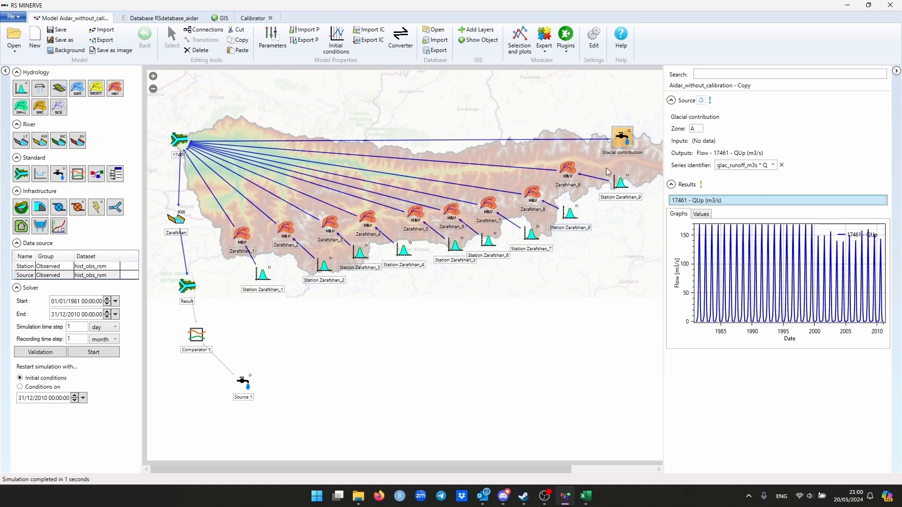
View the outflow graph of junction 17461 and the series and flow graph of Source 1.
click(183, 140)
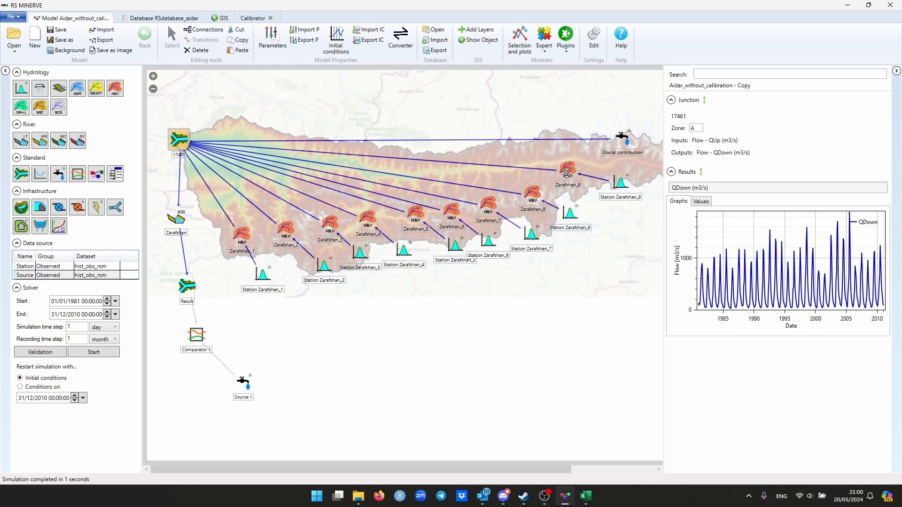
click(246, 346)
click(245, 382)
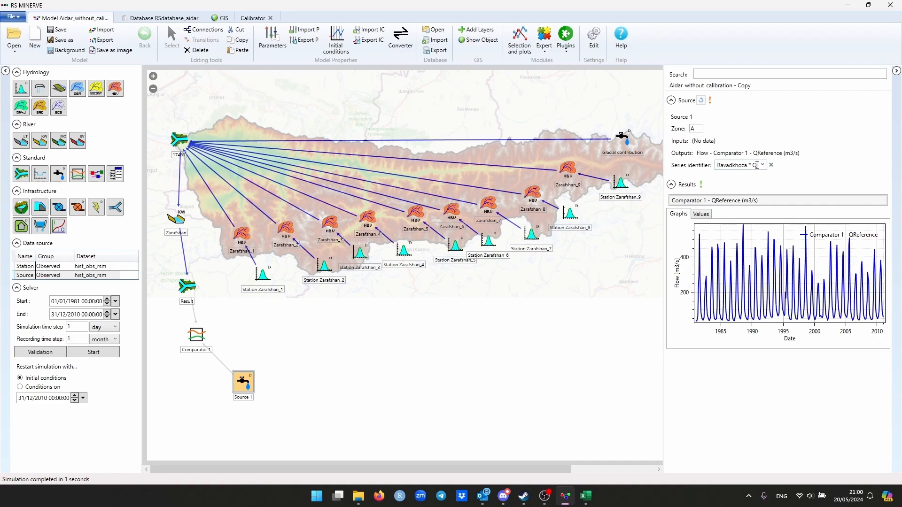
click(313, 368)
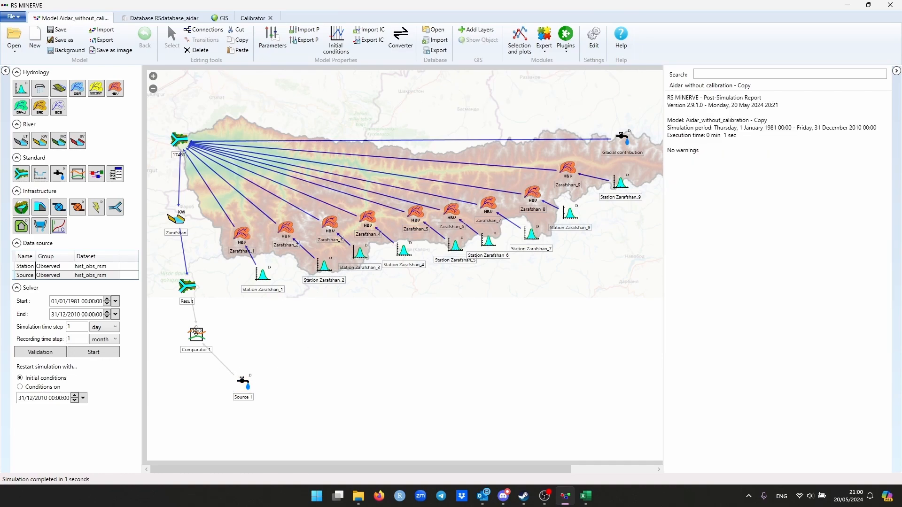
Shift Comparator 1 slightly towards Source 1 and inspect its incoming connections from Source 1 and the Result junction.
drag(195, 329, 204, 335)
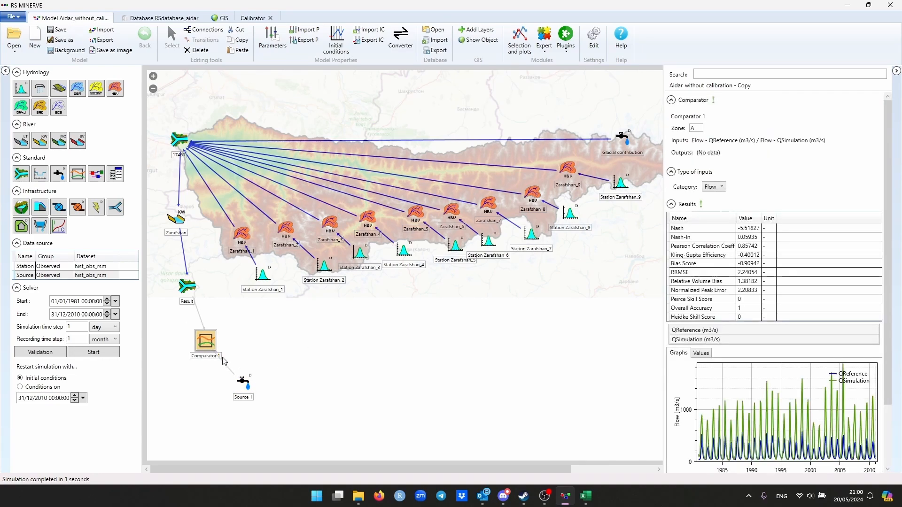
click(227, 367)
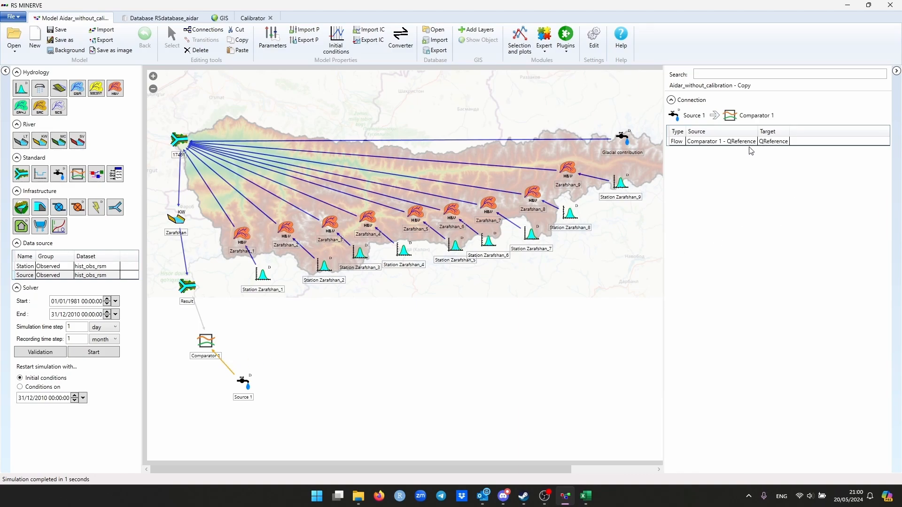
click(201, 318)
click(190, 287)
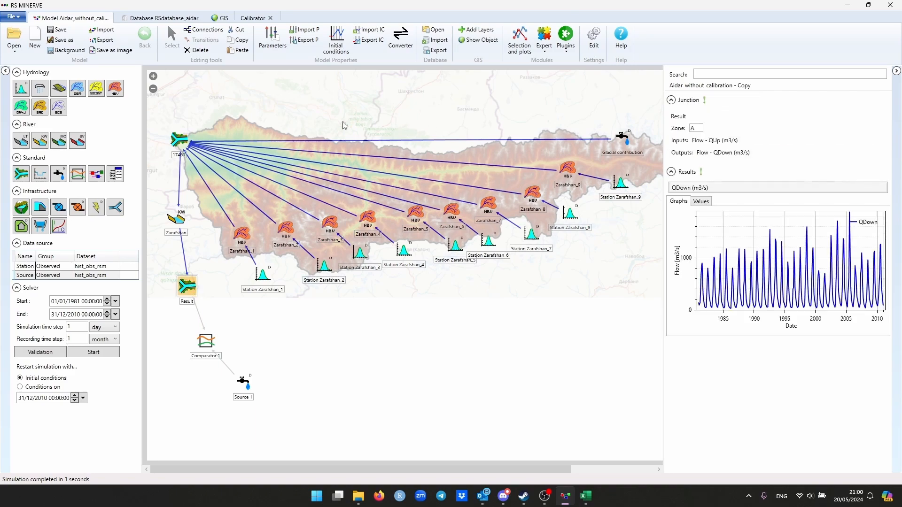
click(198, 324)
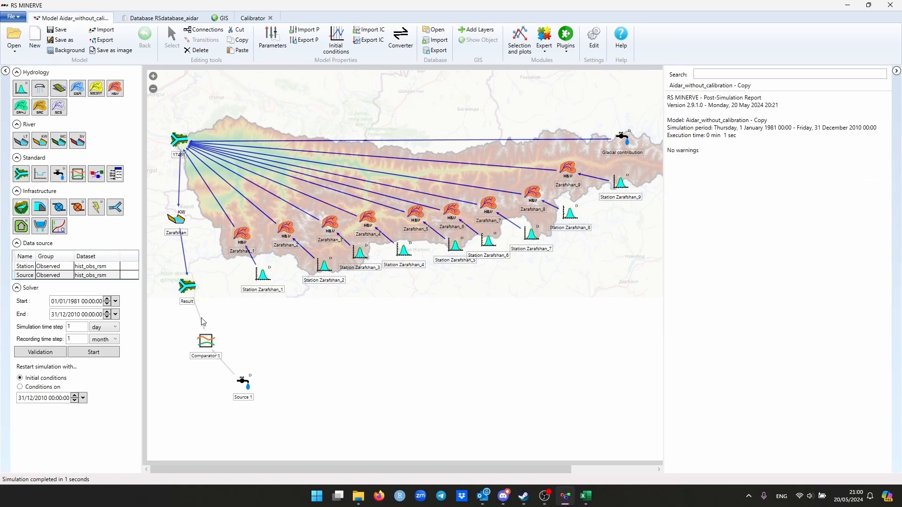
click(203, 327)
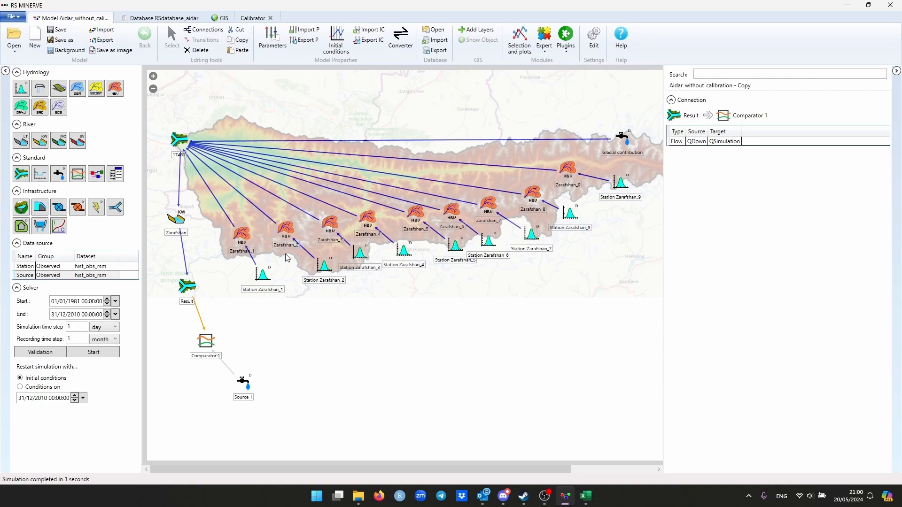
Review Comparator 1's performance indicators and its reference and simulated flow graph at a wider size.
click(205, 340)
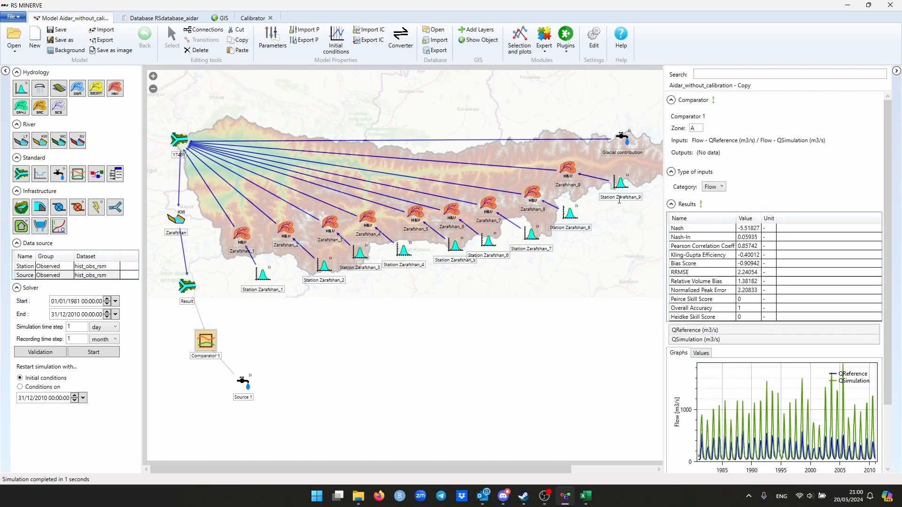
click(196, 340)
click(206, 340)
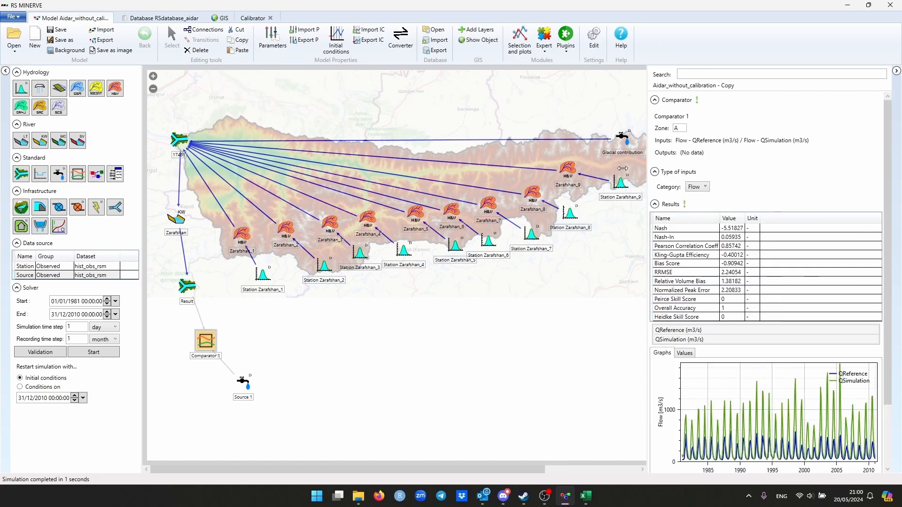
drag(663, 147, 543, 150)
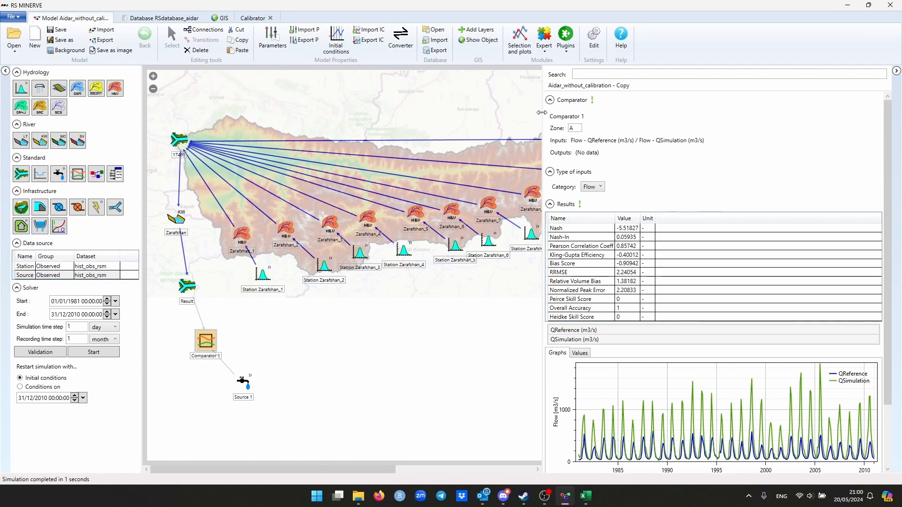
drag(544, 116, 694, 119)
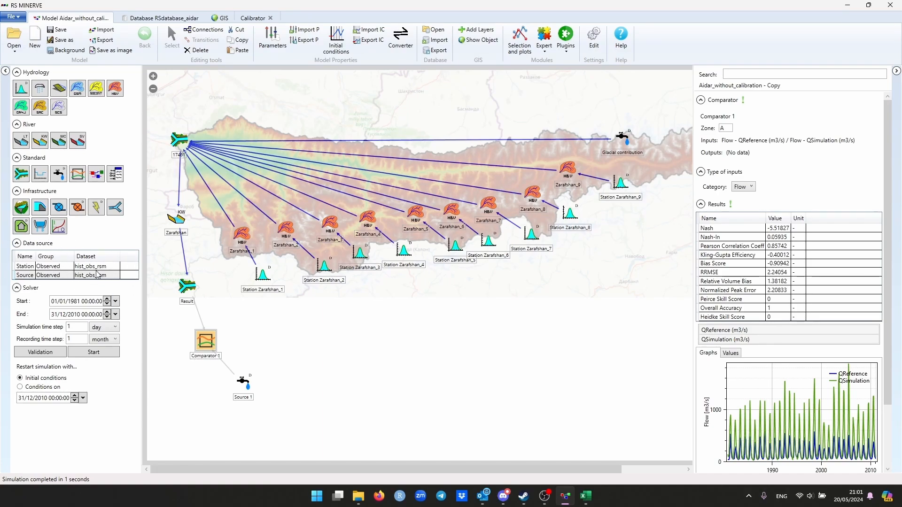
Look at the glac_runoff_m3s Q sensor in the database again and view Source 1's flow series in the model.
click(143, 17)
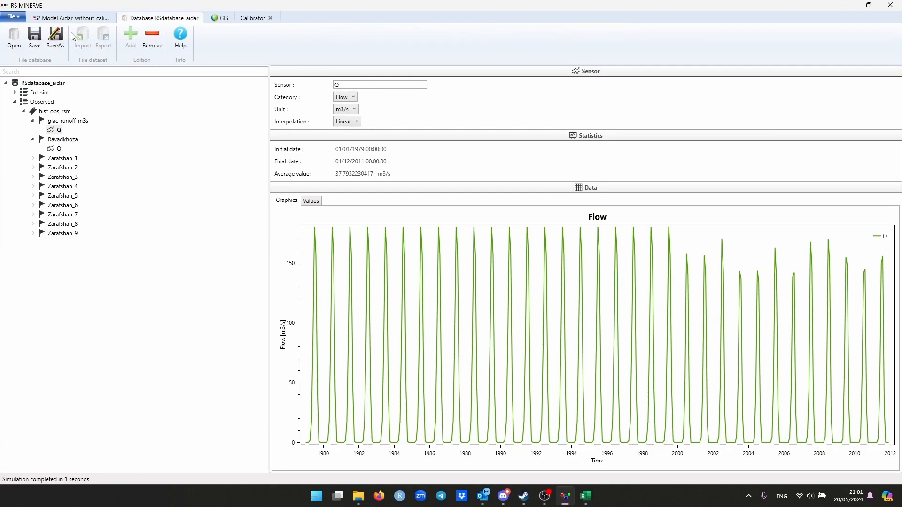
click(66, 18)
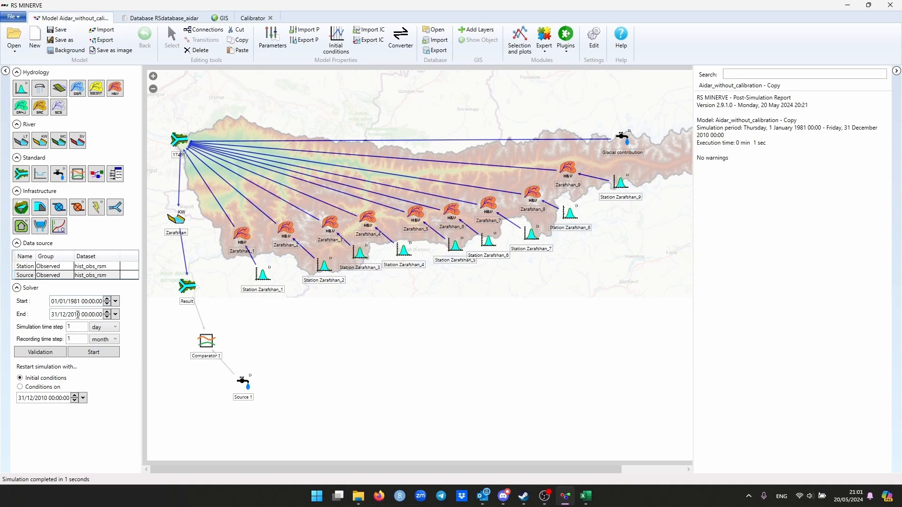
click(243, 382)
click(235, 327)
click(241, 378)
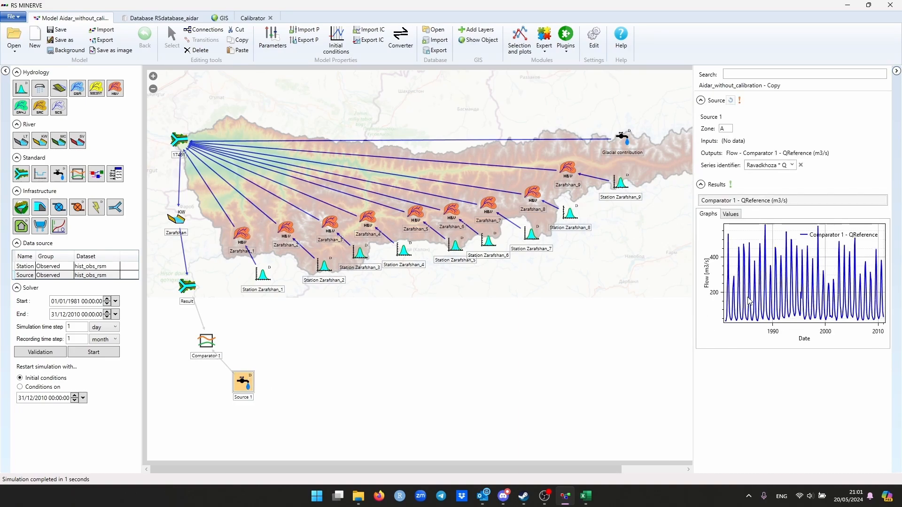
click(469, 303)
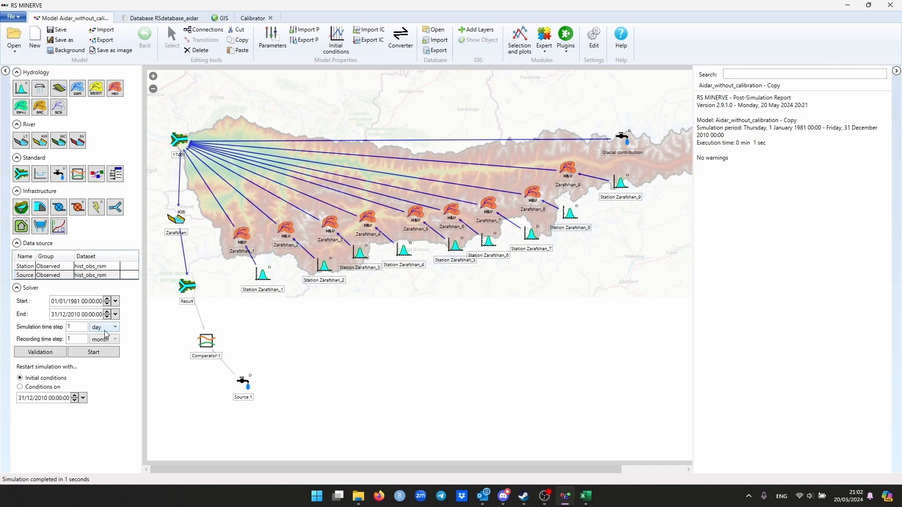
Look over the simulation time step units, validate the model, and read the validity statement in the pre-simulation report.
click(105, 330)
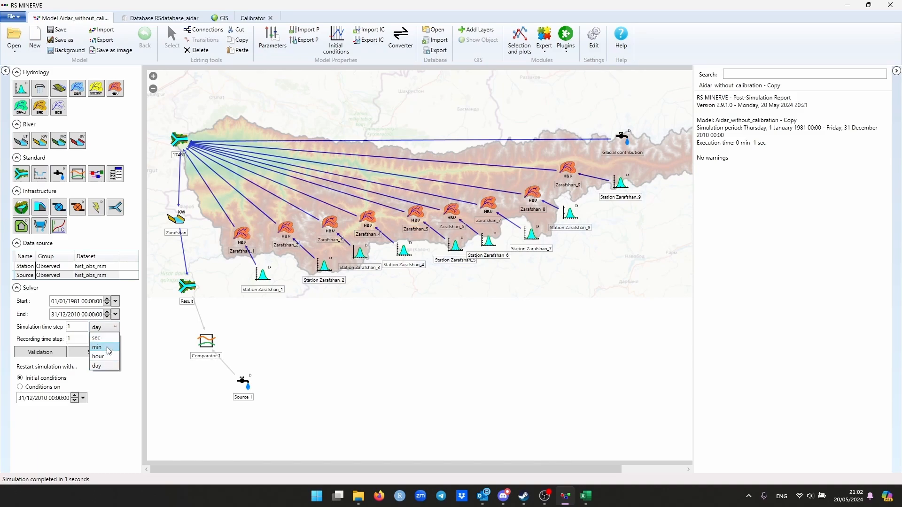
click(111, 329)
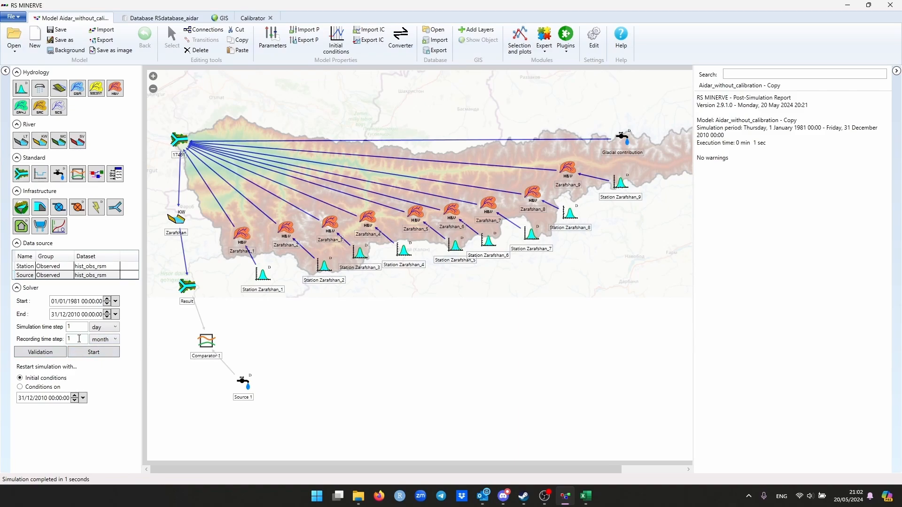
click(60, 355)
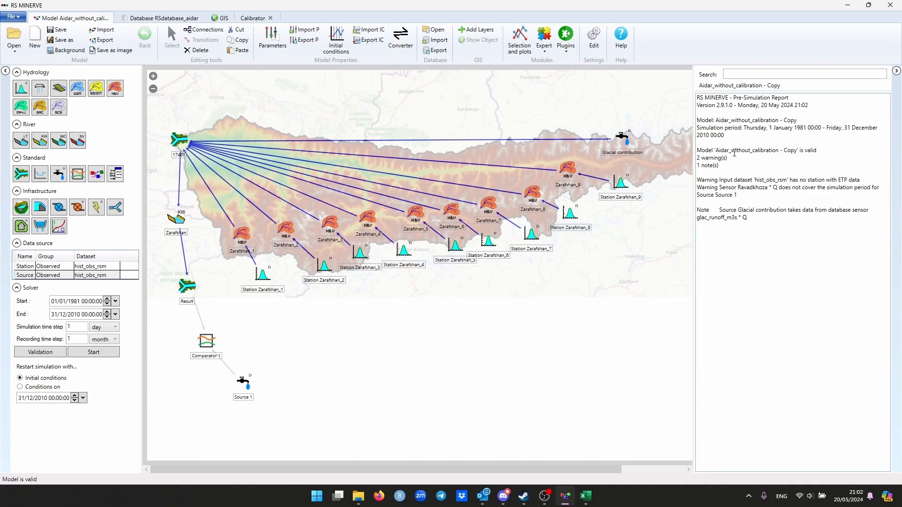
drag(702, 150, 818, 151)
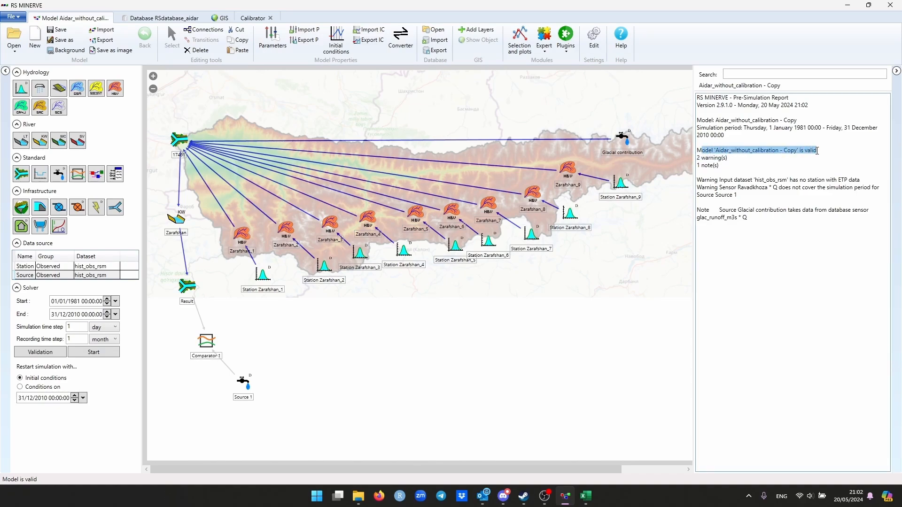
click(660, 244)
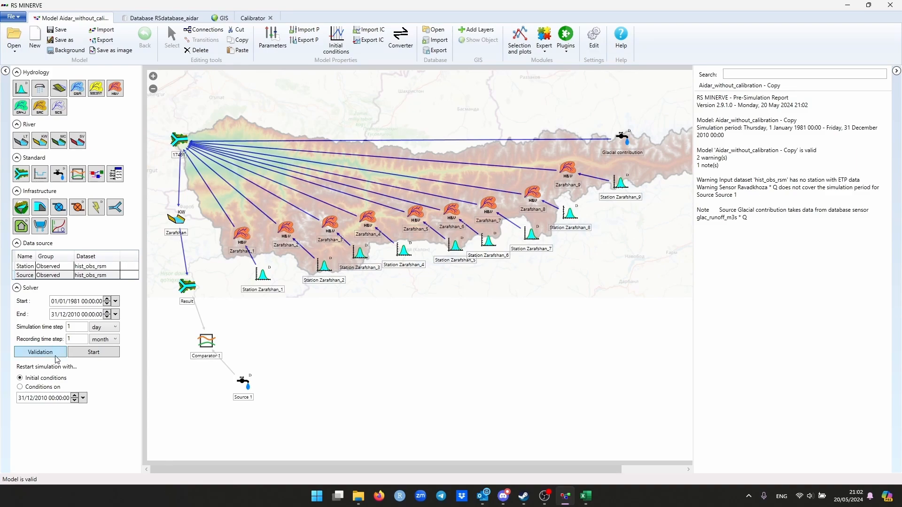
Run the simulation and display only the QReference series in a widened view of Comparator 1's results.
click(108, 354)
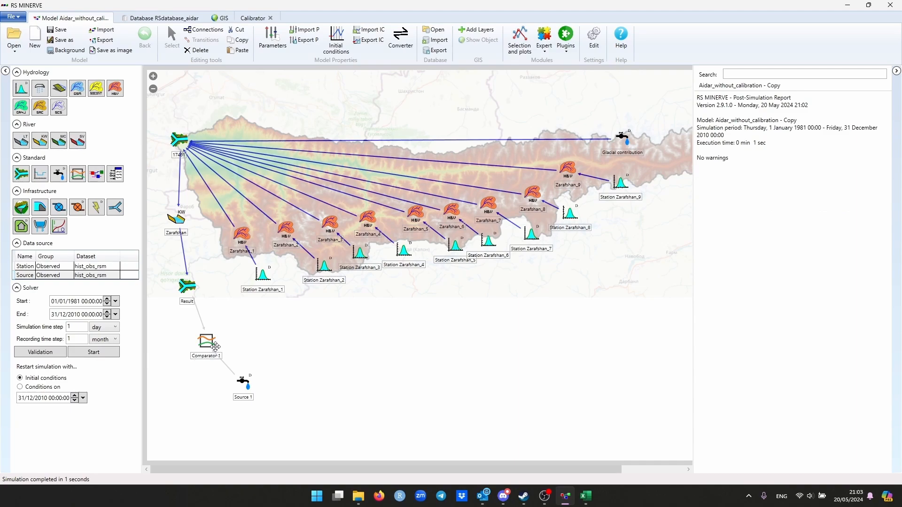
click(194, 343)
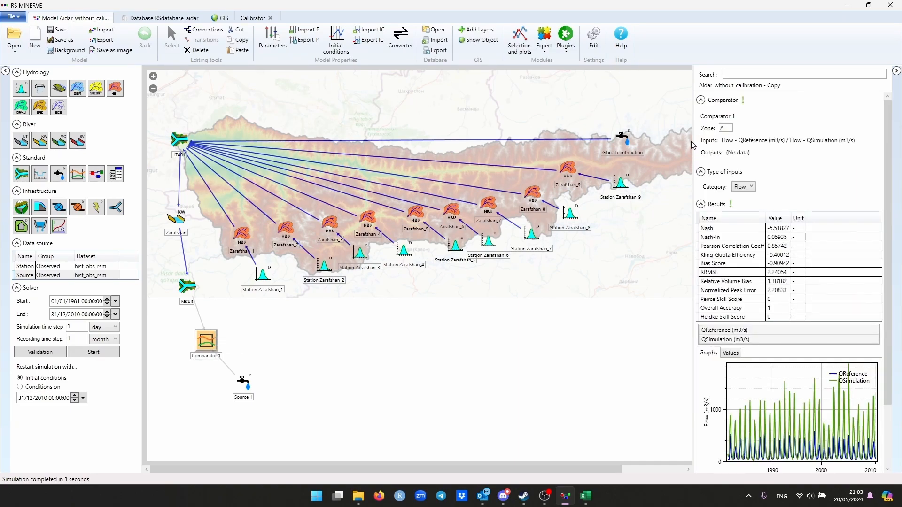
drag(691, 141, 388, 188)
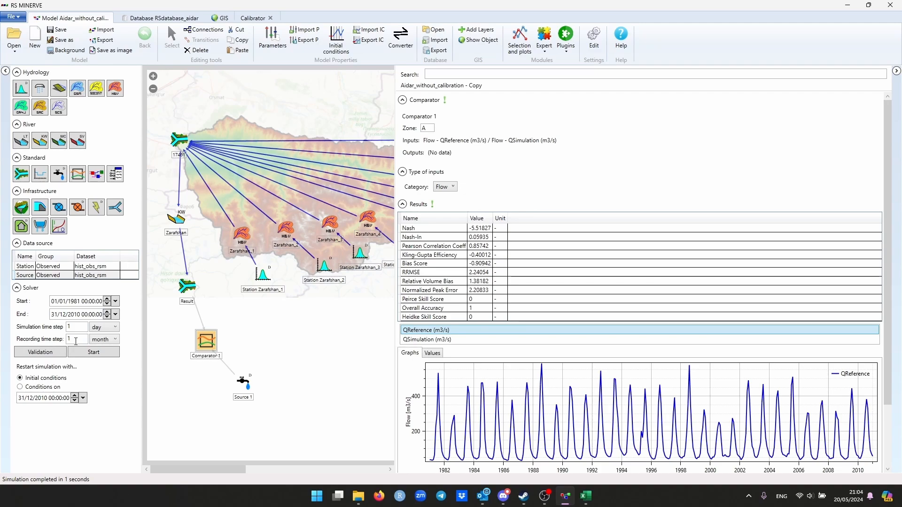
Look over the recording time step units and enlarge Comparator 1's QReference graph around the 1983 flow peak.
click(97, 341)
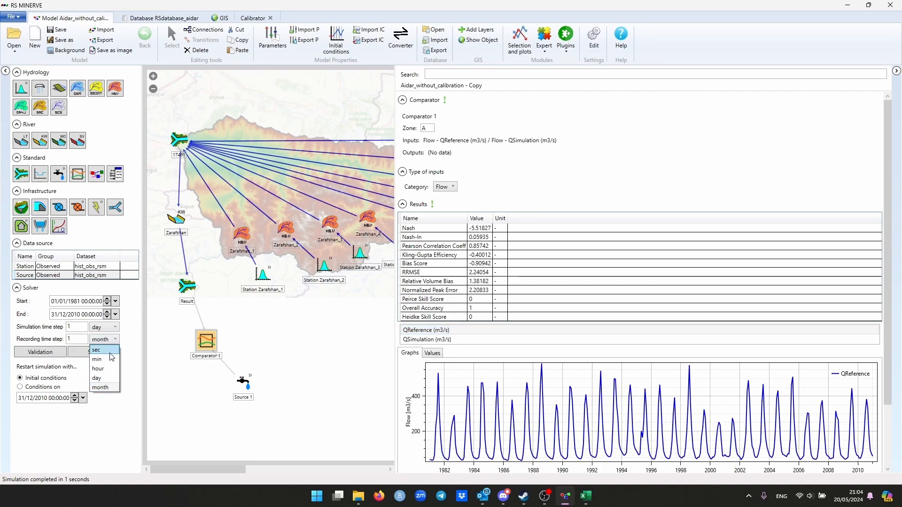
click(433, 391)
scroll(452, 383, down, 1)
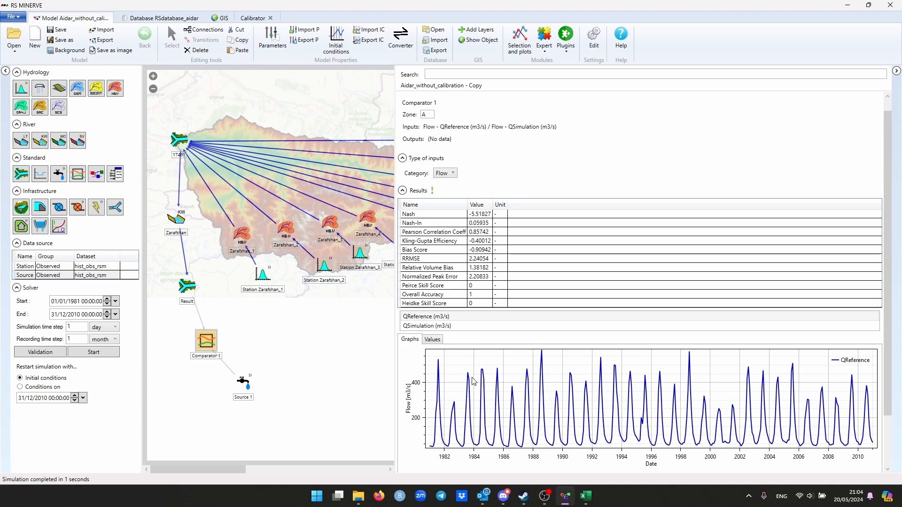
drag(459, 369, 480, 446)
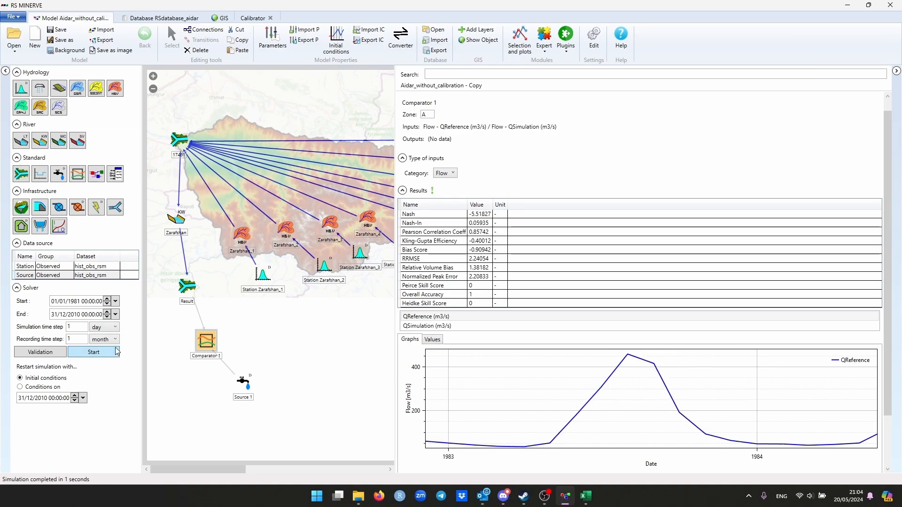
Rerun the simulation with a recording time step of 1 day and view the Result junction's outflow graph.
click(99, 341)
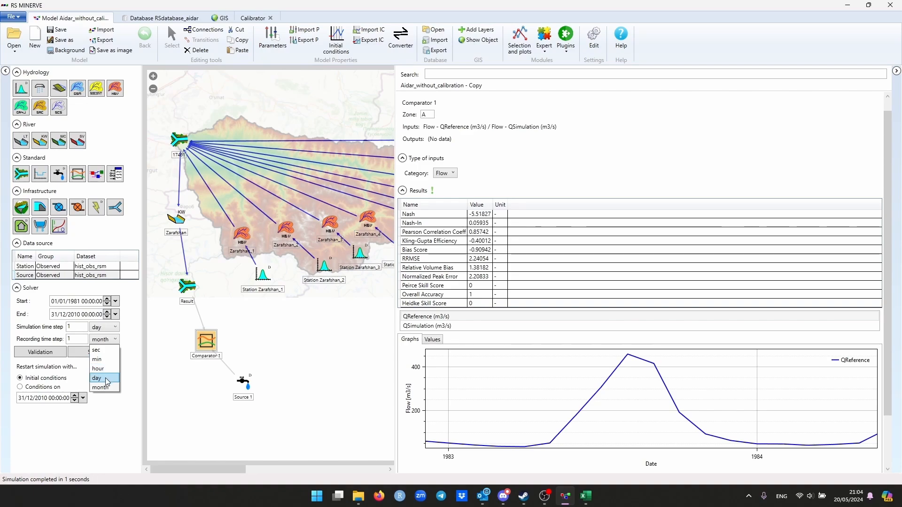
click(104, 378)
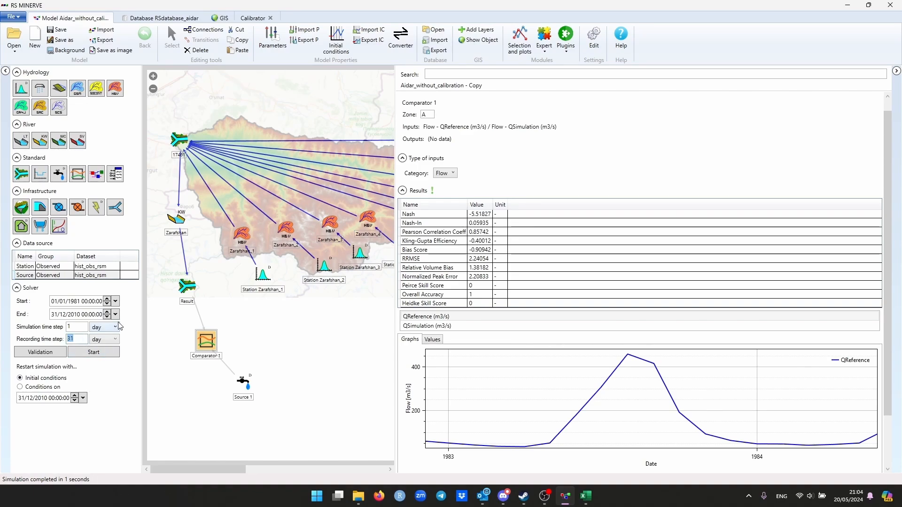
click(93, 352)
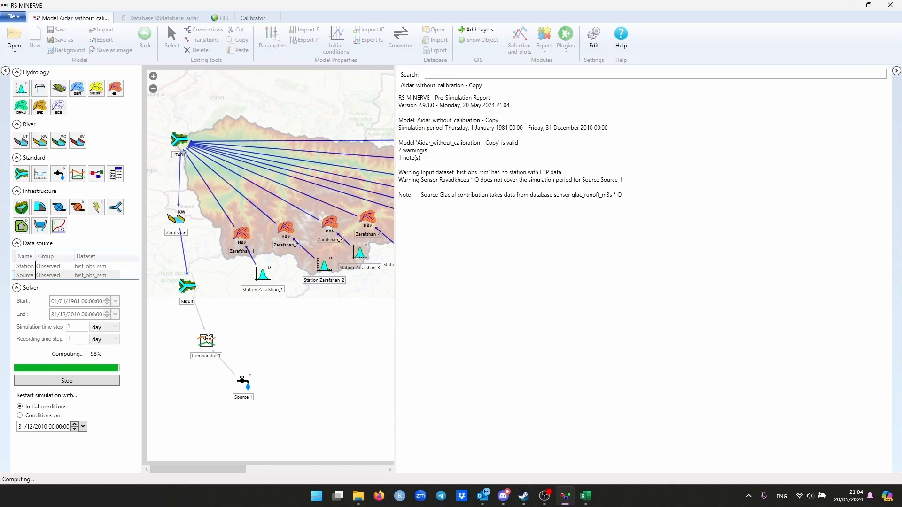
click(243, 382)
click(192, 295)
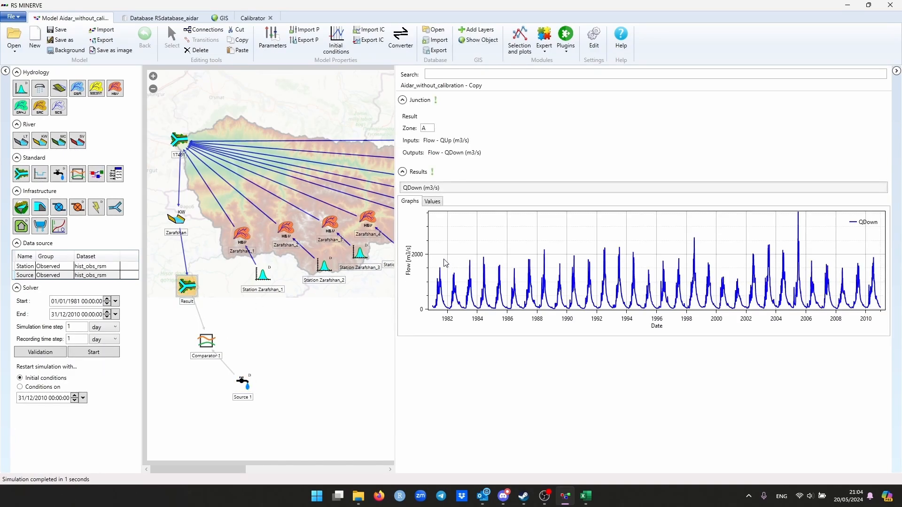
Enlarge the Result junction's outflow graph around 1982, and compare QReference with QSimulation around 1984 in Comparator 1's graph.
drag(445, 262, 465, 309)
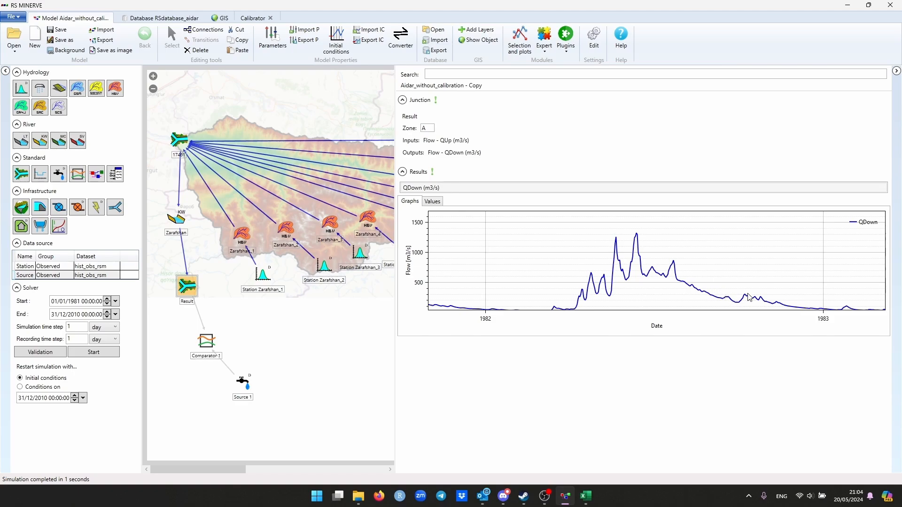
click(206, 339)
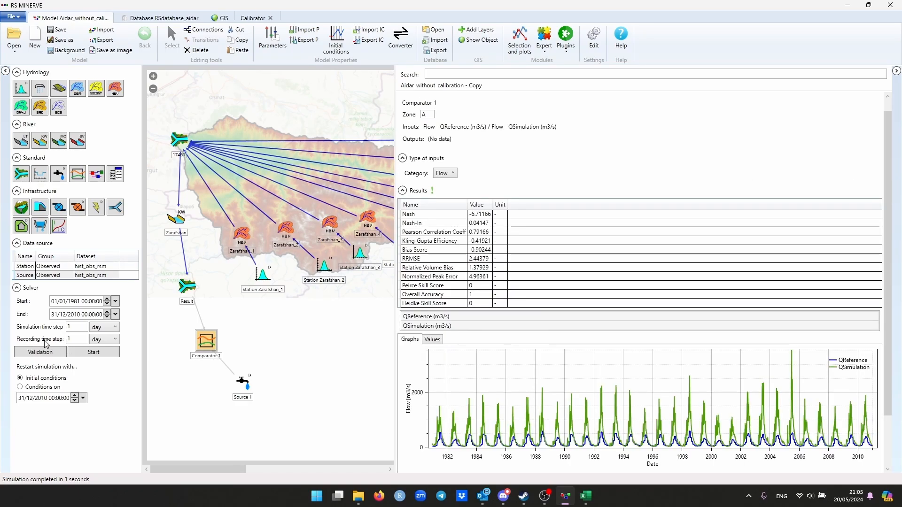
drag(478, 396, 494, 449)
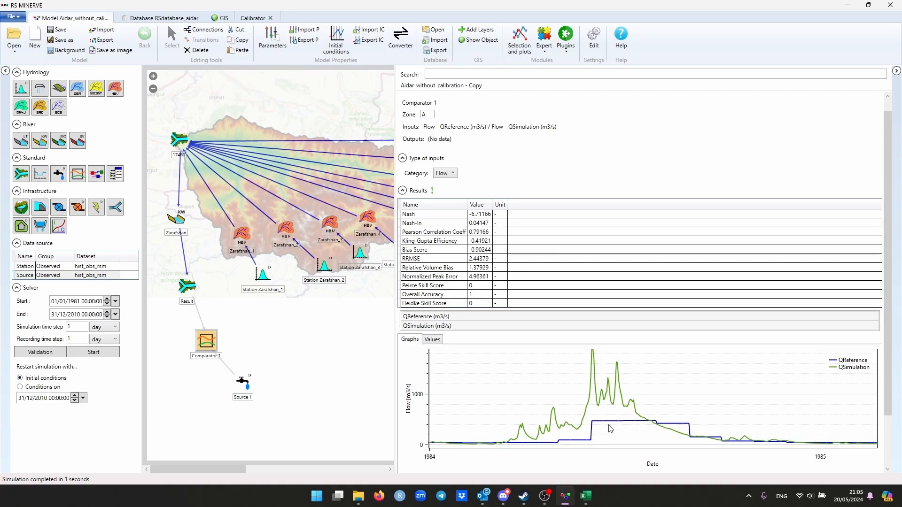
scroll(566, 440, down, 2)
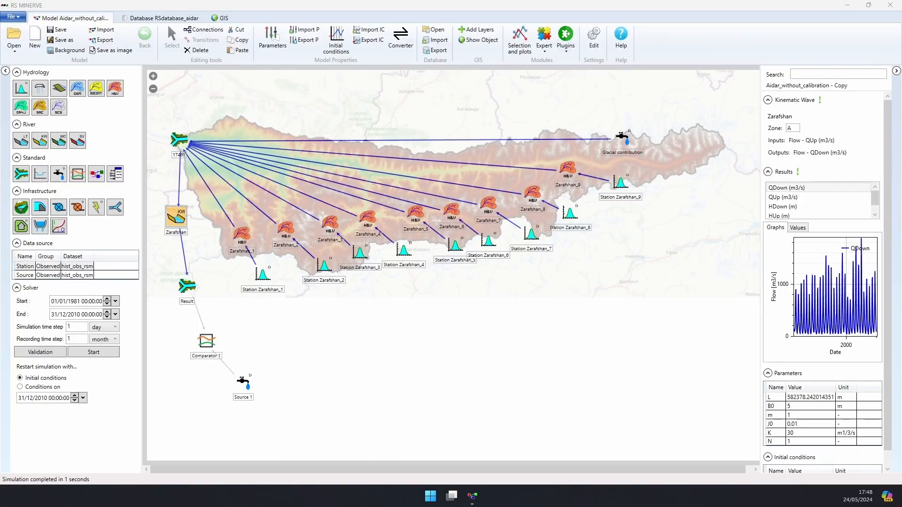
Delete the Zarafshan kinematic wave reach and the Result junction from the model, confirming both deletions.
click(342, 398)
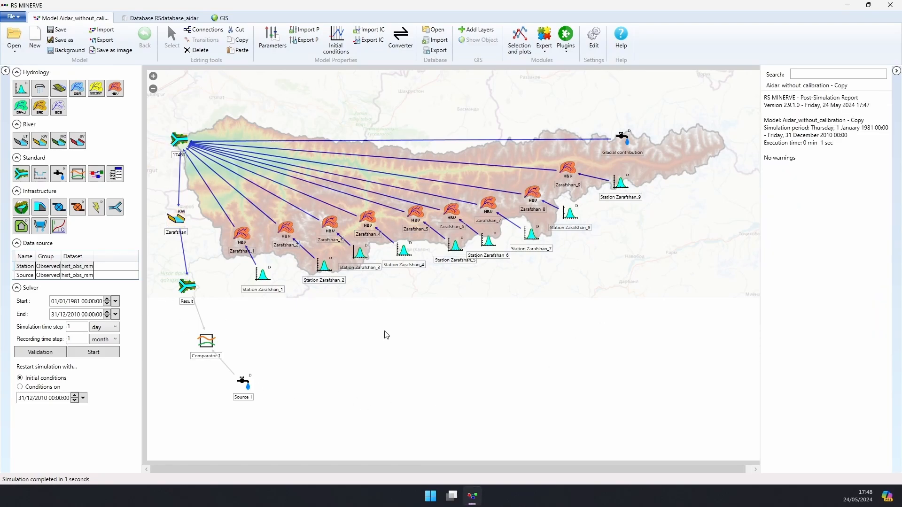
click(176, 217)
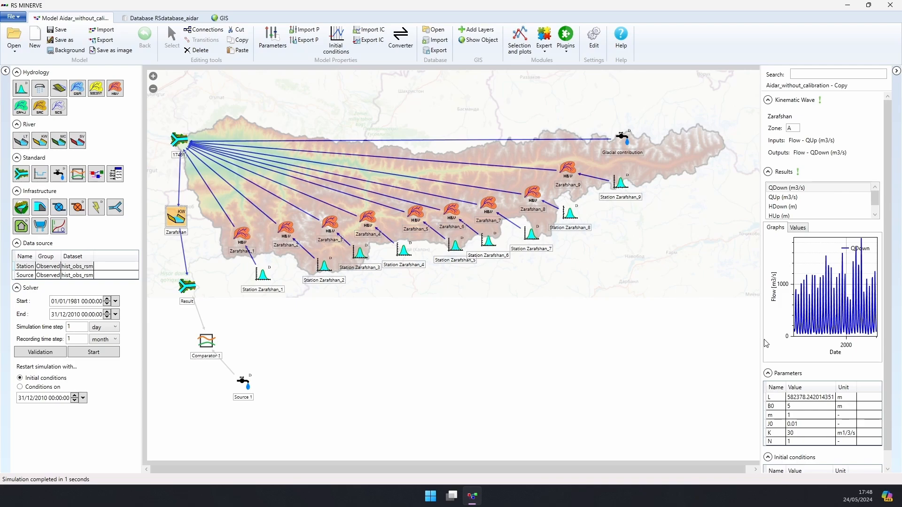
click(204, 217)
click(184, 215)
click(182, 214)
click(183, 214)
key(Delete)
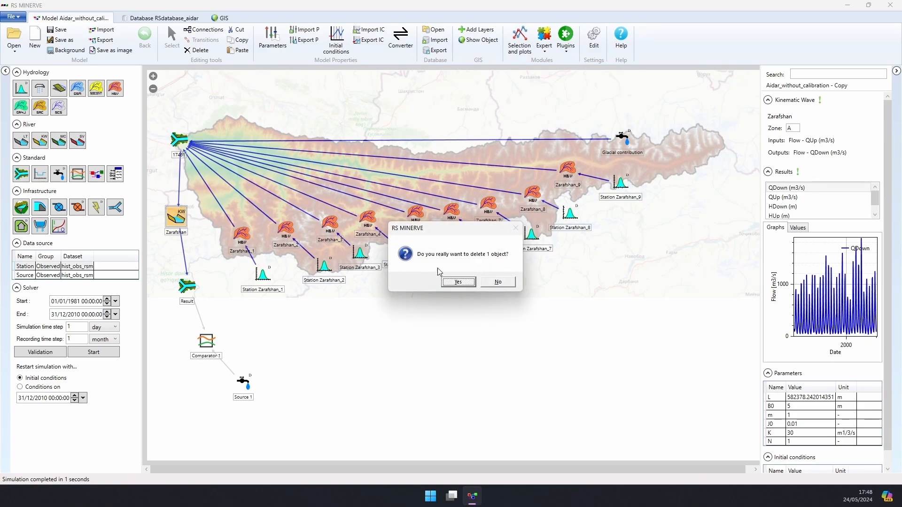
click(462, 284)
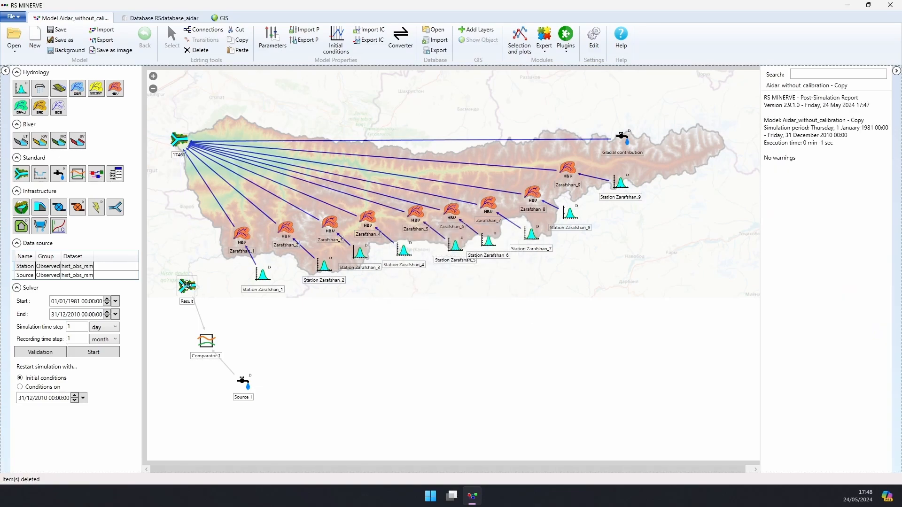
key(Delete)
key(Return)
Connect junction 17461 directly to Comparator 1, creating only the flow link from QDown to QSimulation.
drag(178, 139, 178, 307)
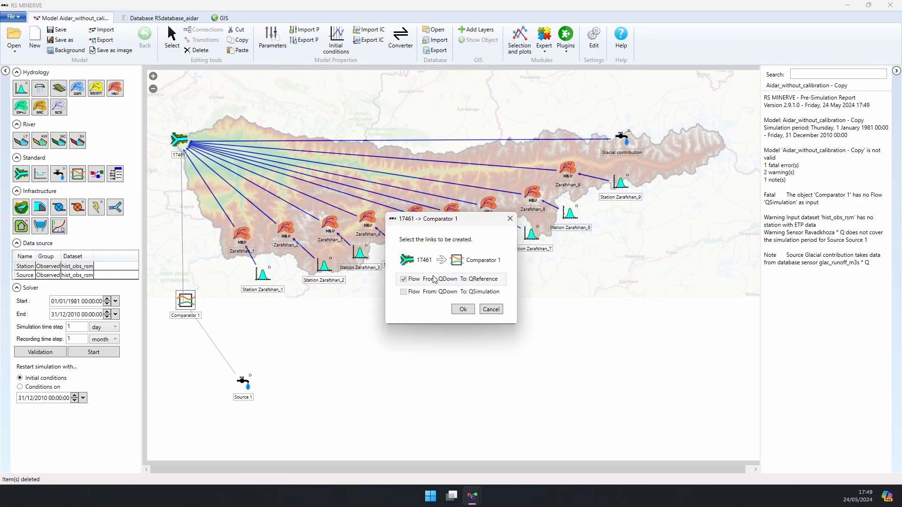
click(435, 291)
click(403, 279)
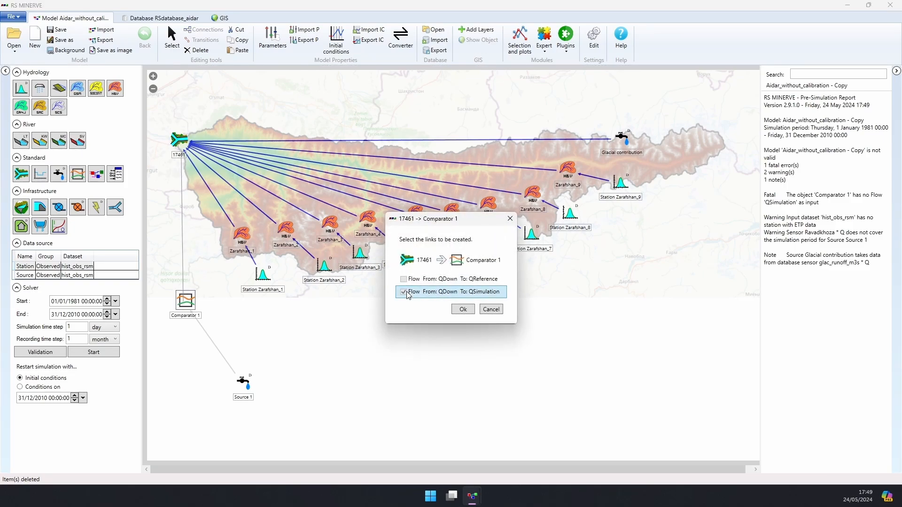
click(462, 309)
Validate and simulate the model with its direct comparator link, and show Comparator 1's results in a widened view.
click(62, 355)
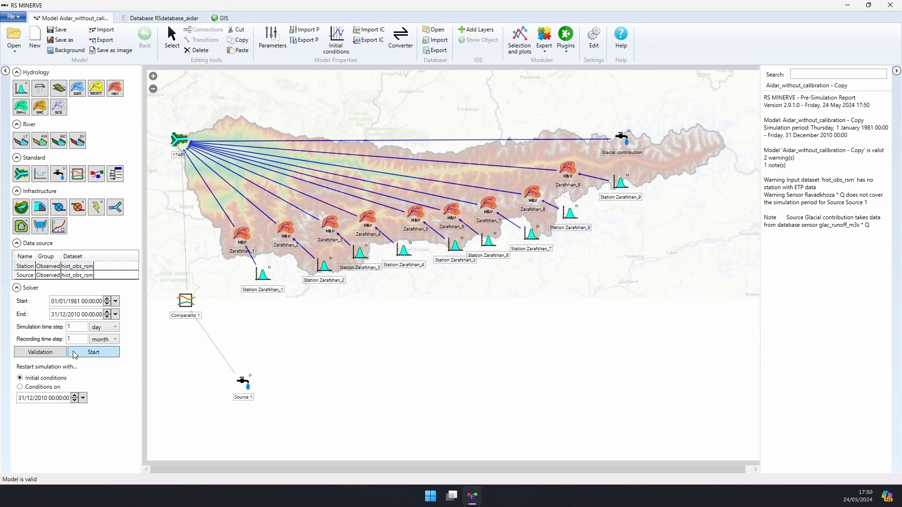
click(74, 354)
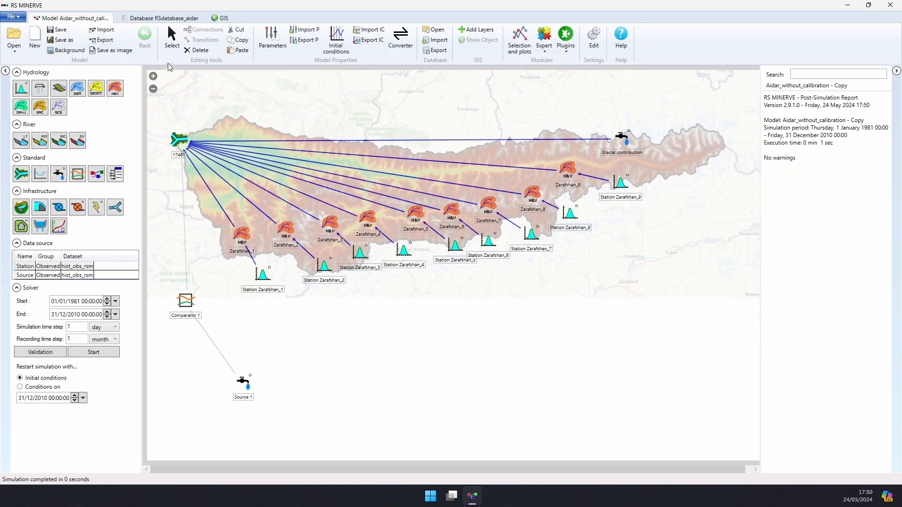
click(172, 37)
click(185, 301)
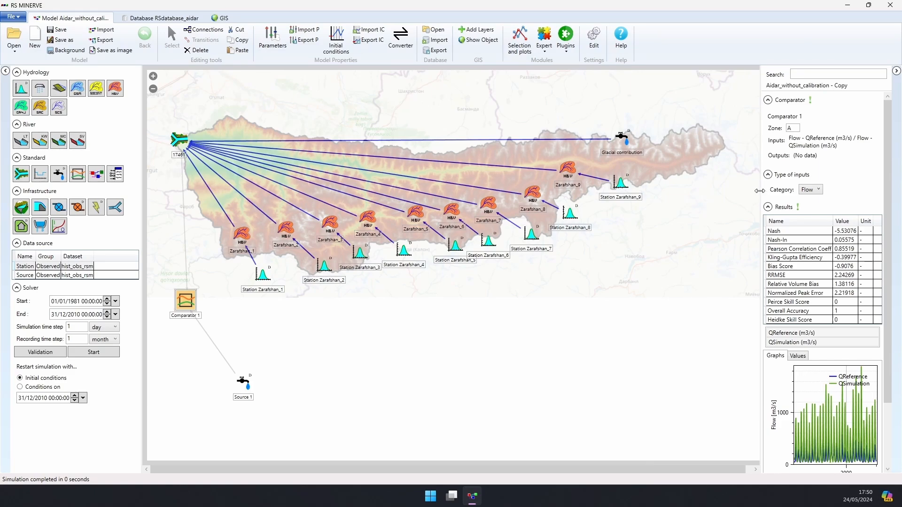
drag(762, 193, 482, 248)
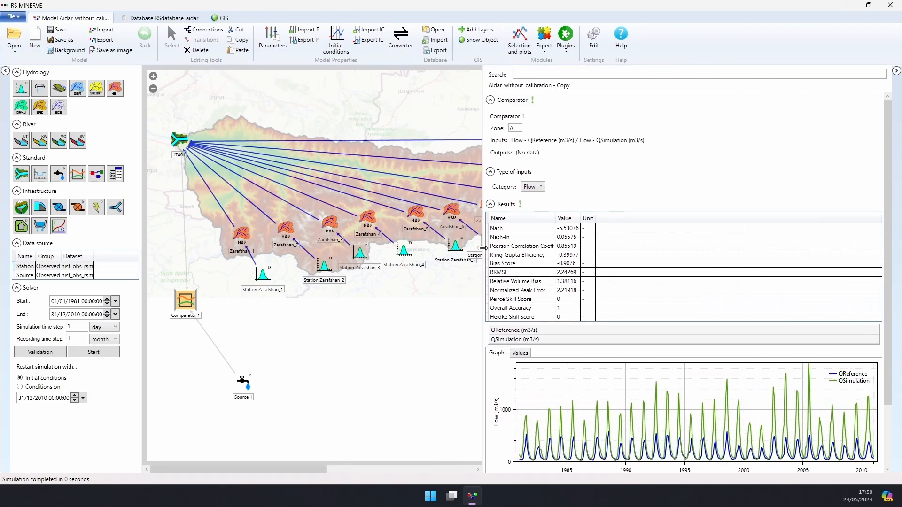